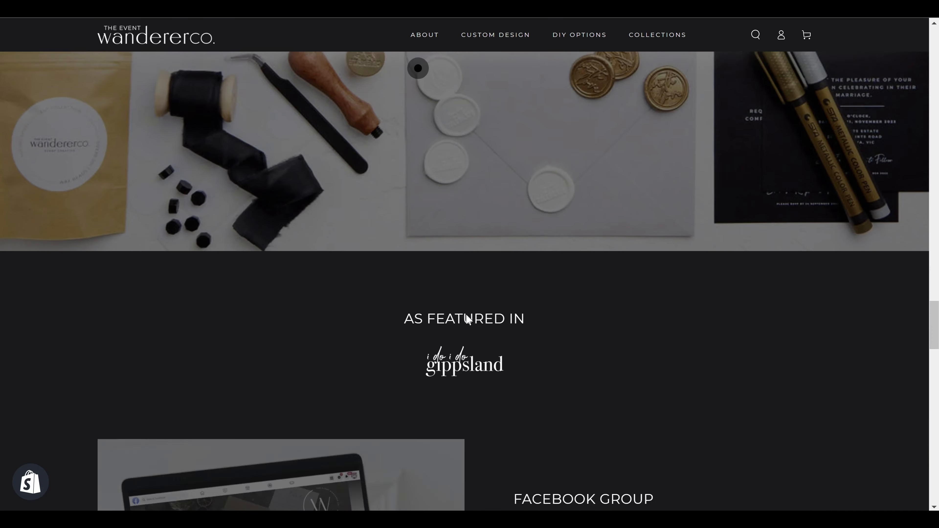
scroll(468, 319, down, 3)
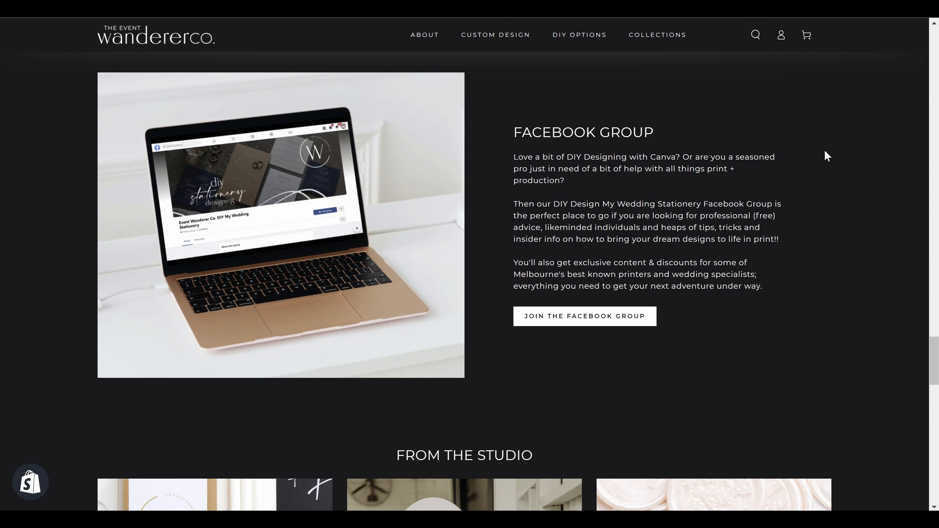
scroll(777, 197, up, 3)
scroll(606, 104, down, 3)
mouse_move(647, 47)
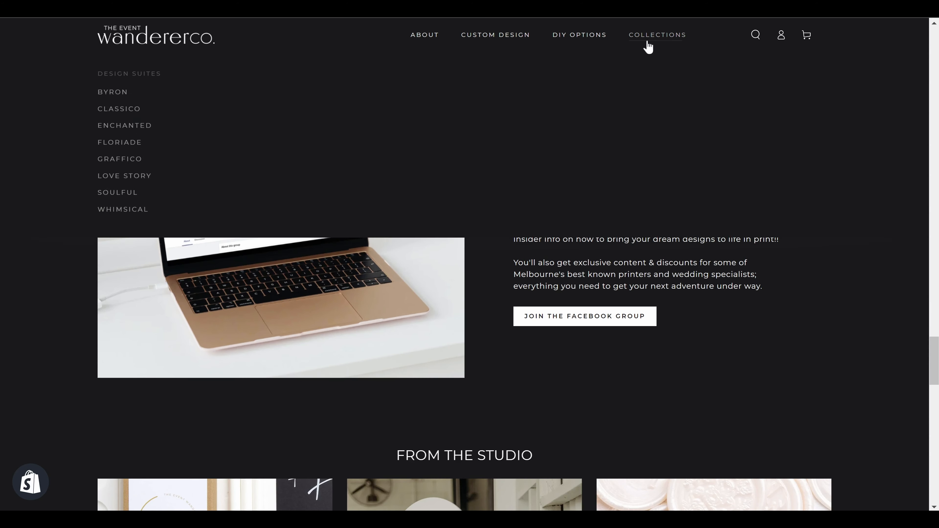
mouse_move(602, 41)
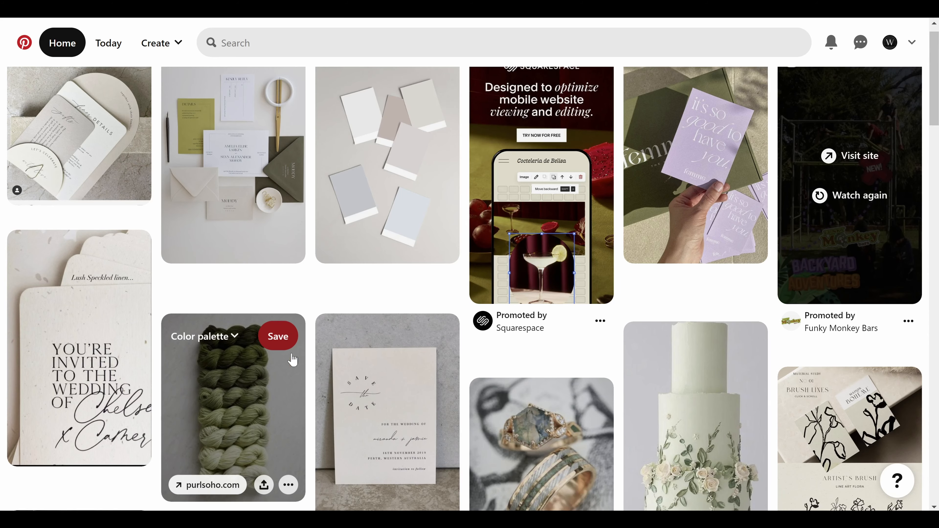
Step: Search Pinterest for "wedding invitations"
scroll(292, 359, down, 3)
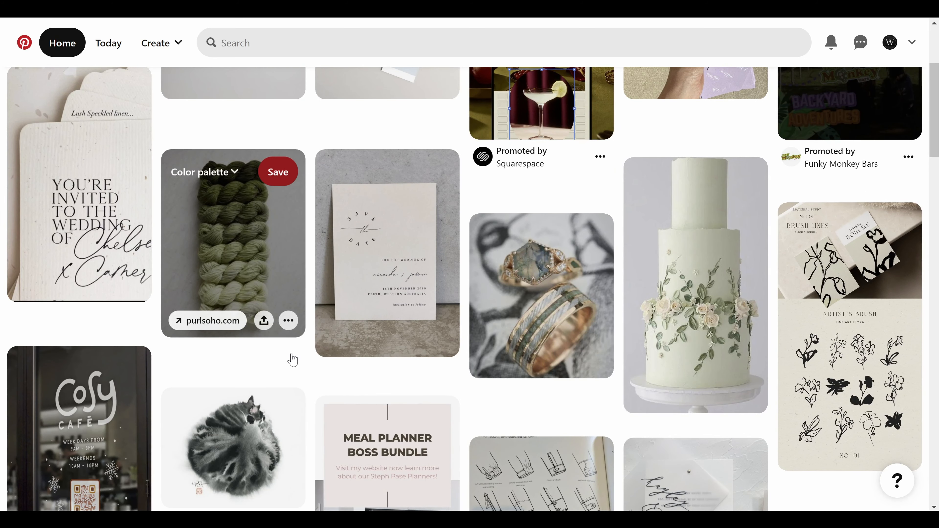
scroll(71, 272, up, 3)
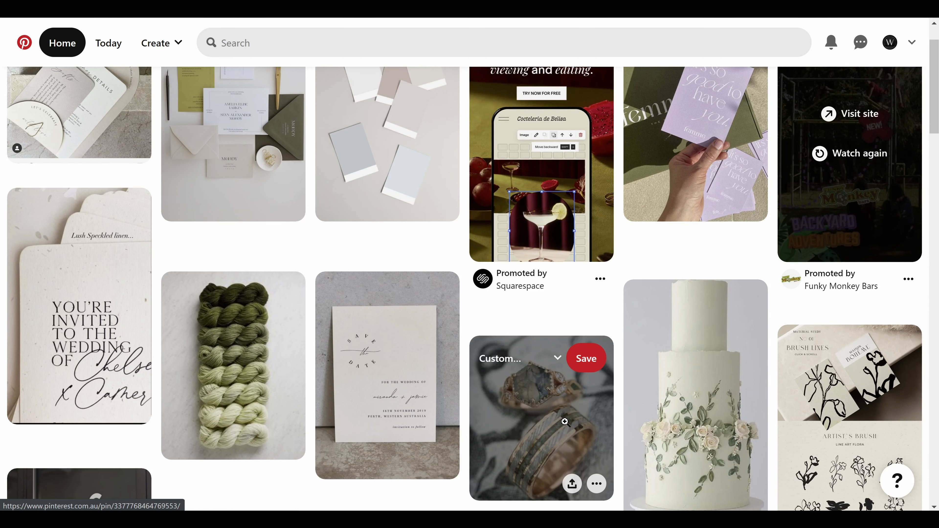
scroll(744, 436, up, 2)
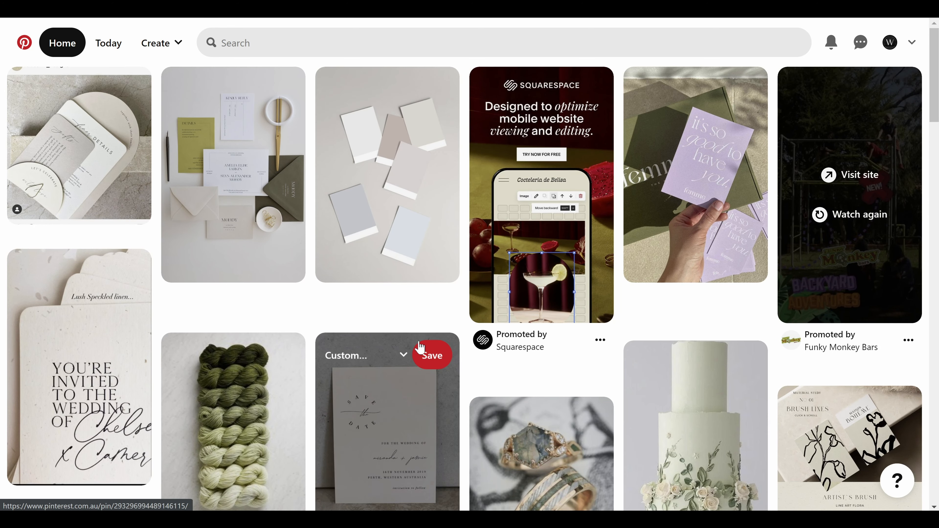
click(252, 49)
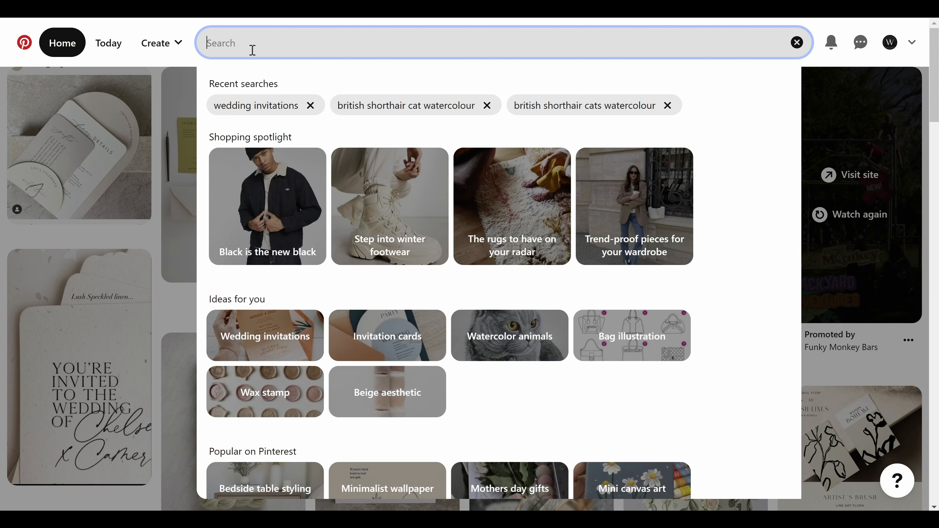
text(weddin)
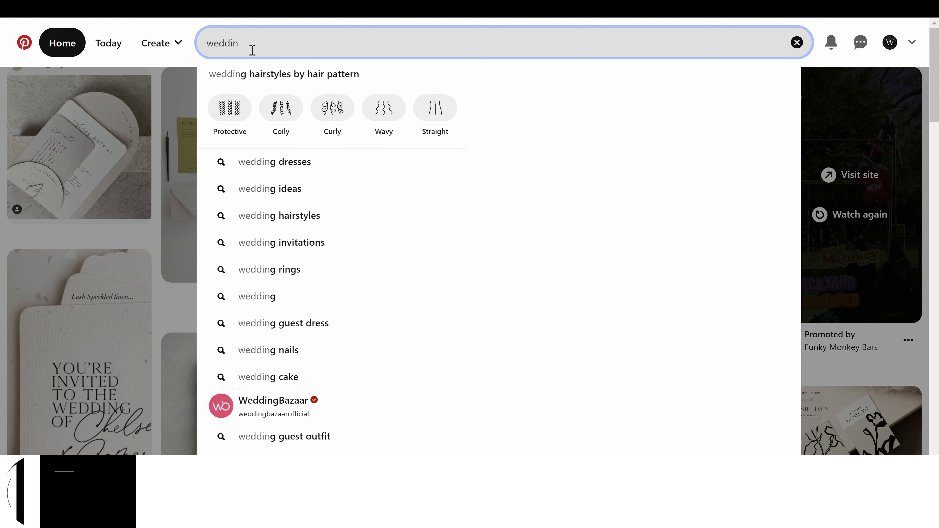
text(g invitations)
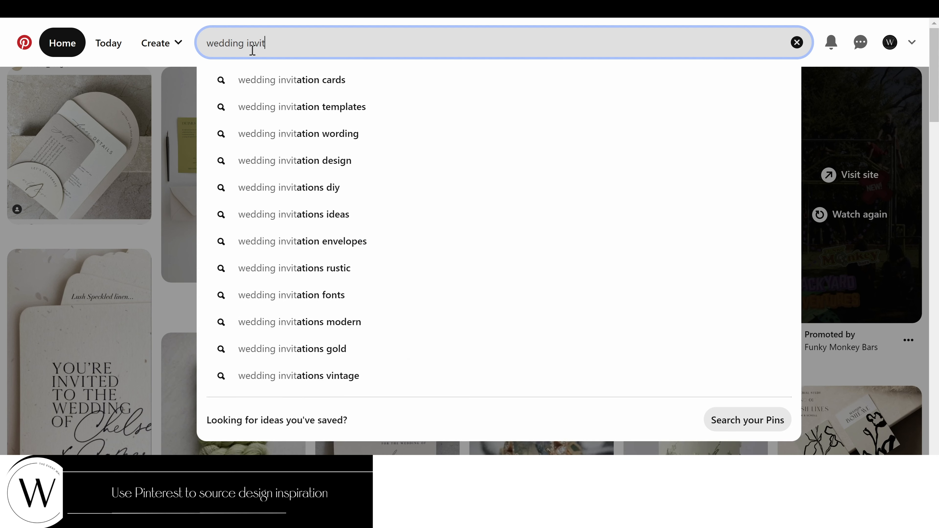
key(Return)
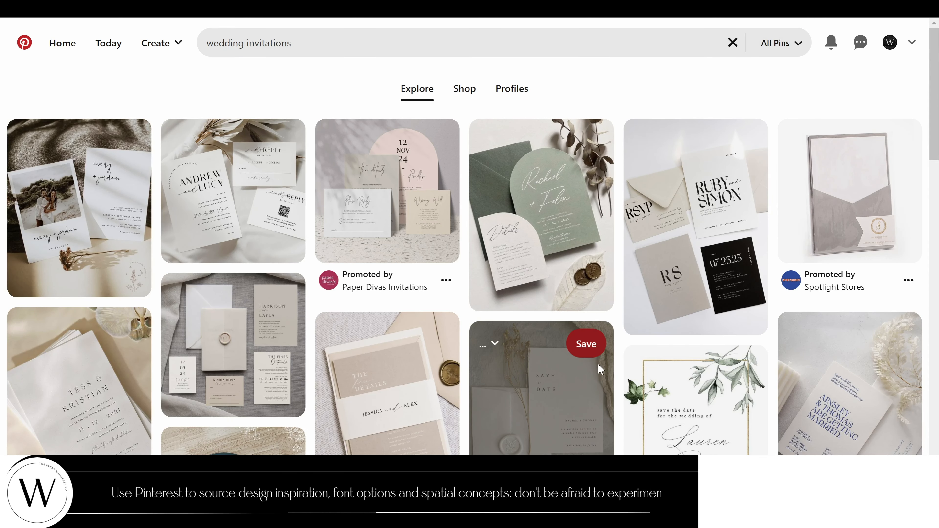
Step: Browse the wedding invitation results for layout, font and colour inspiration
scroll(602, 370, down, 1)
scroll(602, 371, down, 5)
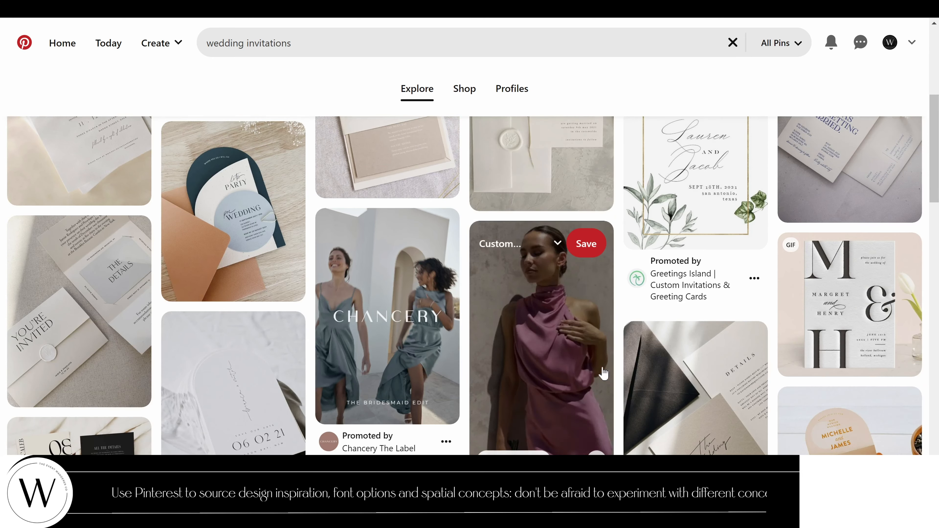
scroll(603, 374, down, 3)
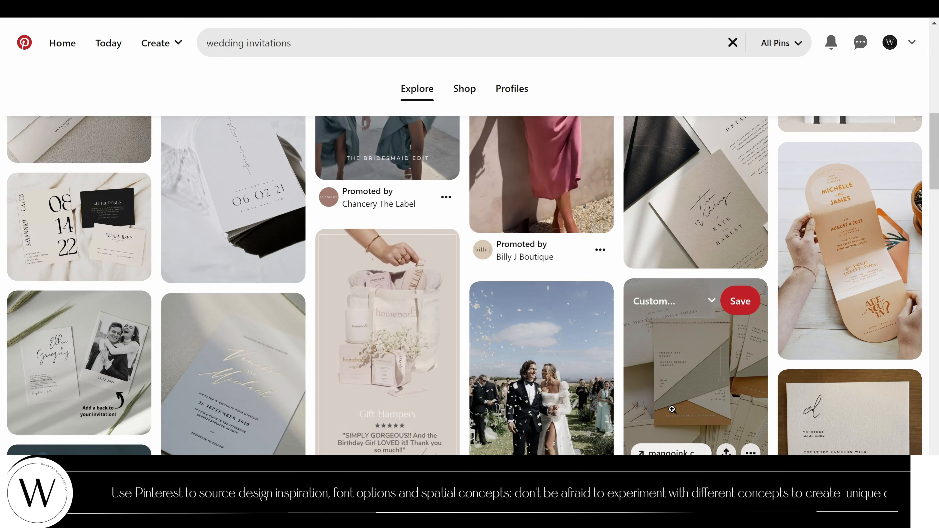
scroll(676, 418, down, 1)
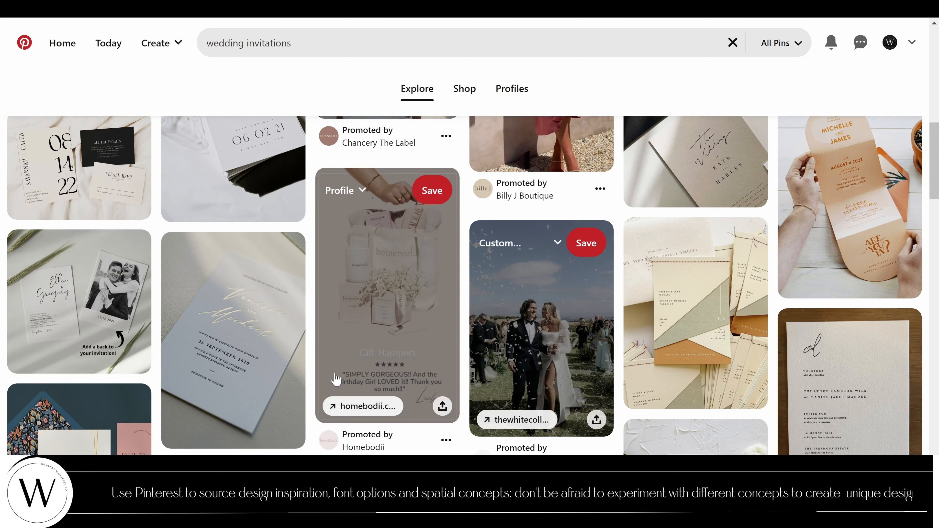
scroll(336, 379, down, 5)
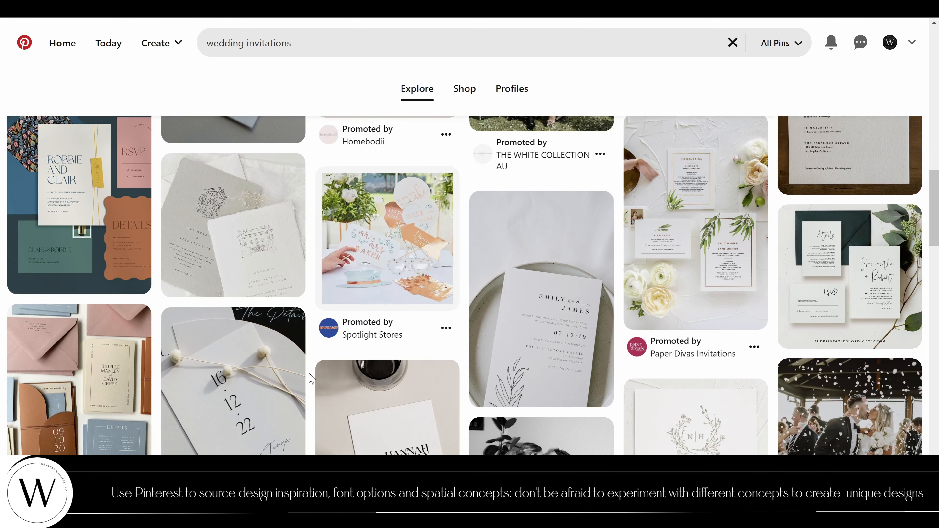
scroll(311, 378, down, 8)
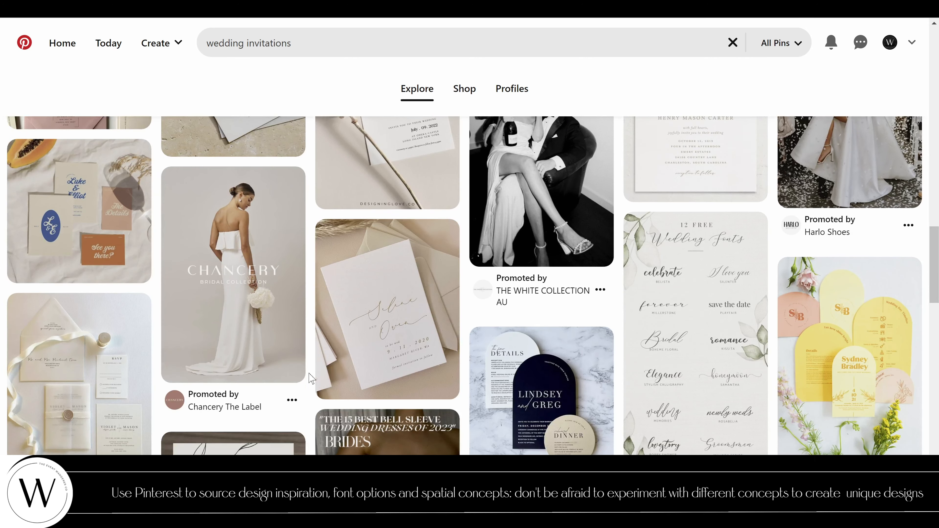
scroll(311, 378, down, 8)
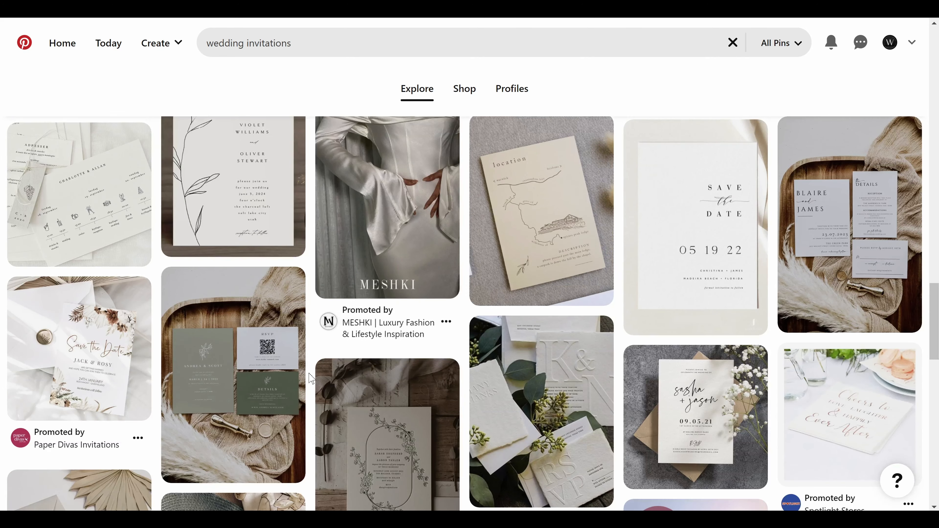
scroll(311, 378, down, 5)
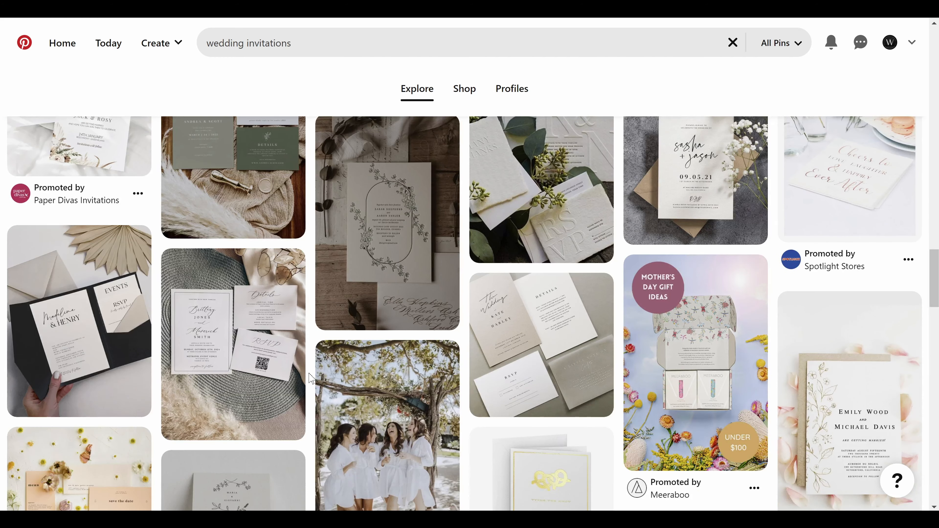
scroll(312, 378, down, 5)
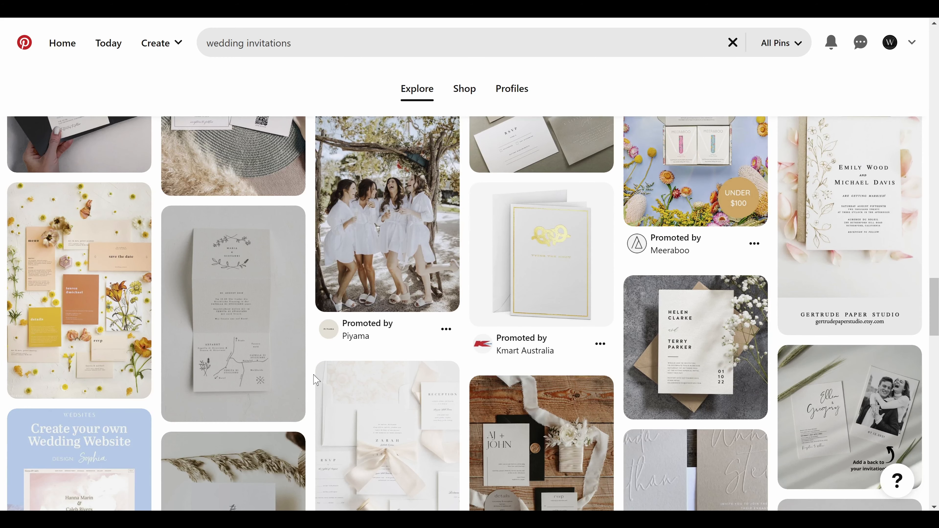
Step: View the Flower Child stationery pin and the simple Etsy invitation pin on the dark background, returning to the results after each
click(107, 346)
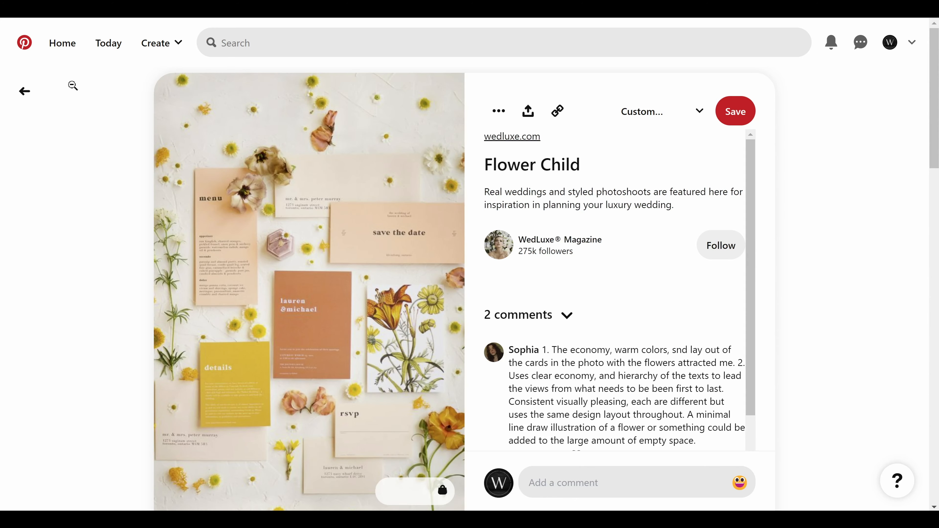
click(23, 93)
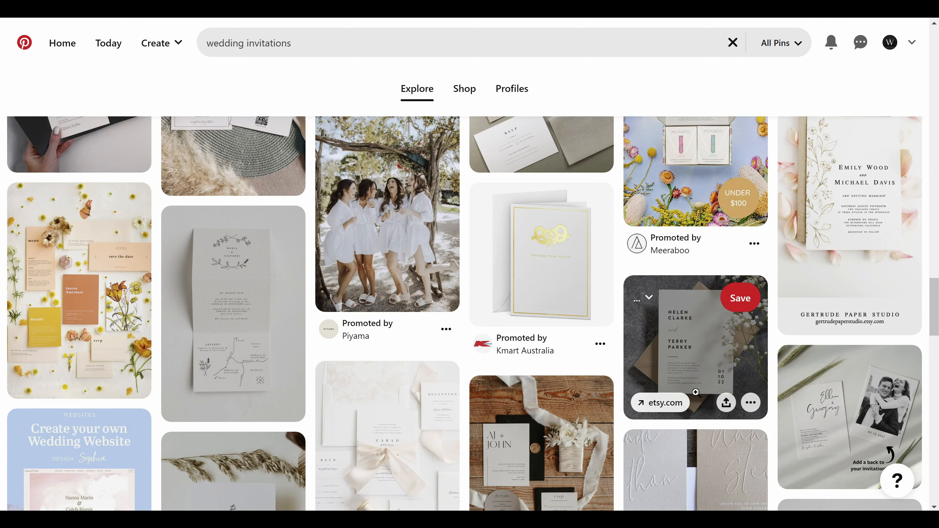
click(697, 371)
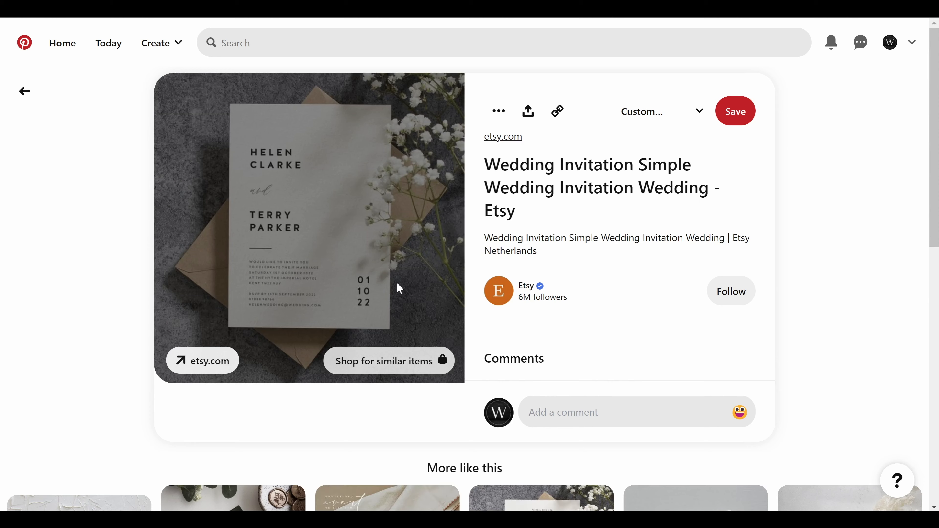
click(25, 94)
Step: View the modern minimal editable Etsy invitation pin and the navy arched details card pin, returning to the results after each
scroll(361, 310, down, 5)
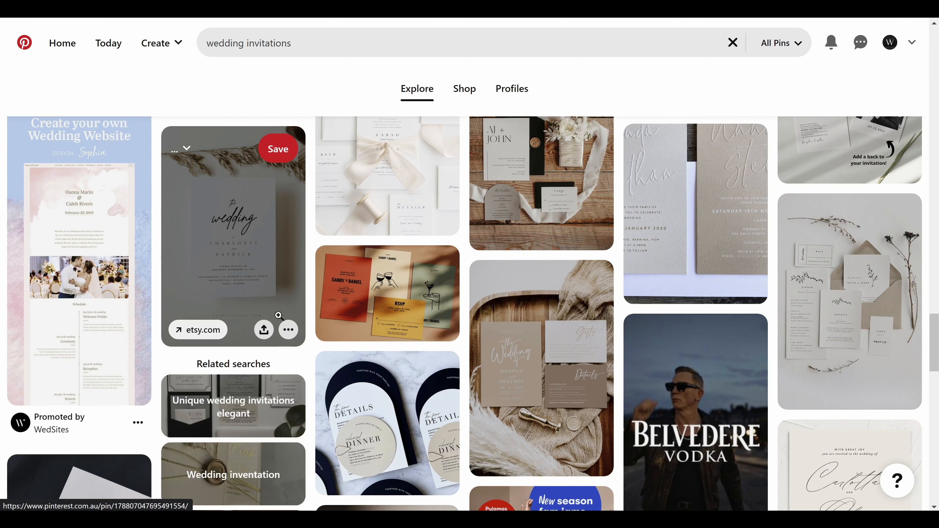
click(279, 313)
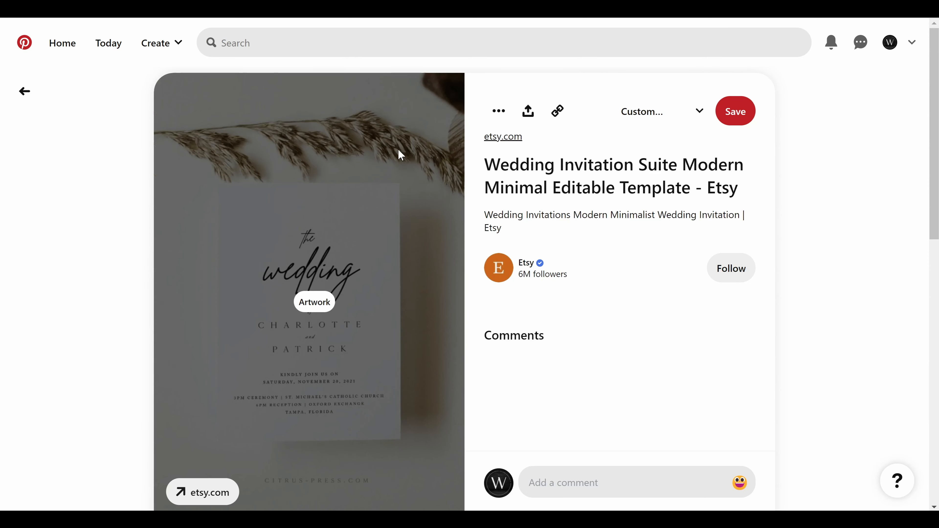
click(26, 92)
scroll(389, 375, down, 3)
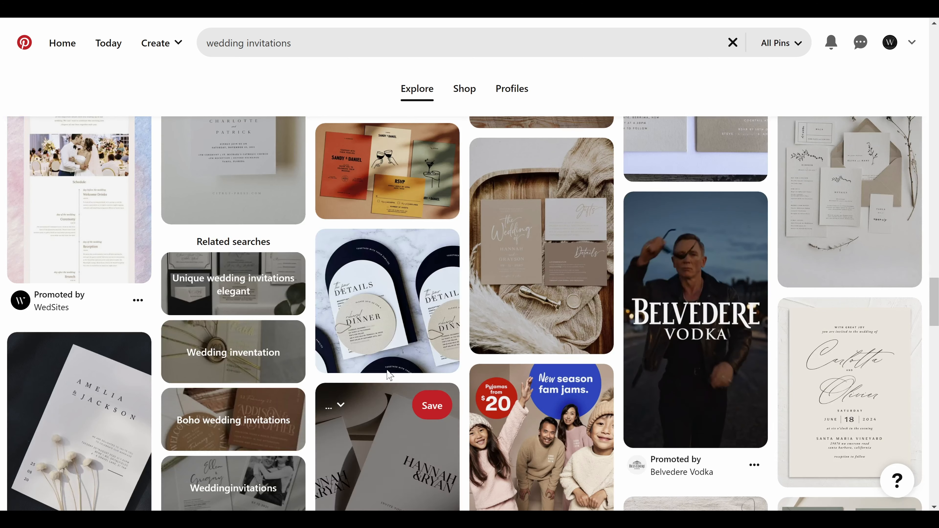
click(389, 351)
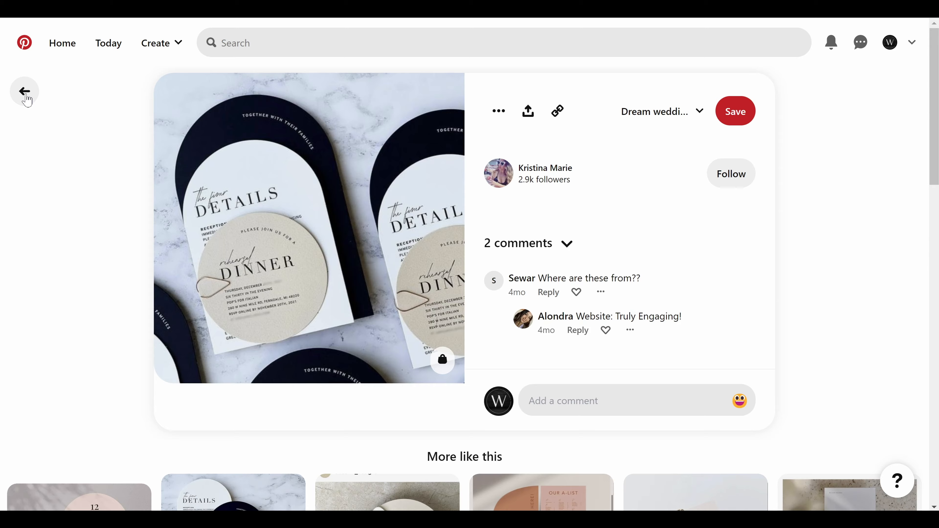
click(26, 97)
Step: Look further through the invitation results, view the Warm Terracotta boho invitation template pin, and return to the results
scroll(429, 320, down, 10)
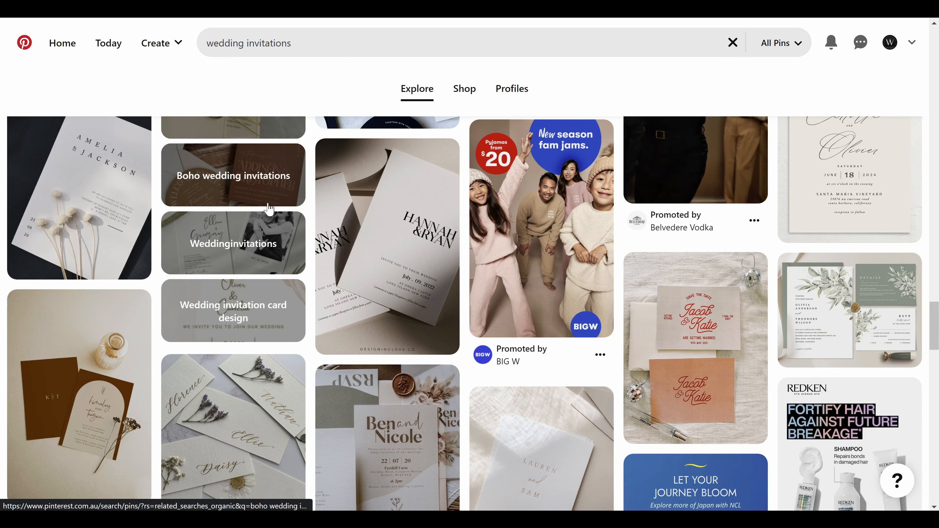
scroll(185, 328, down, 3)
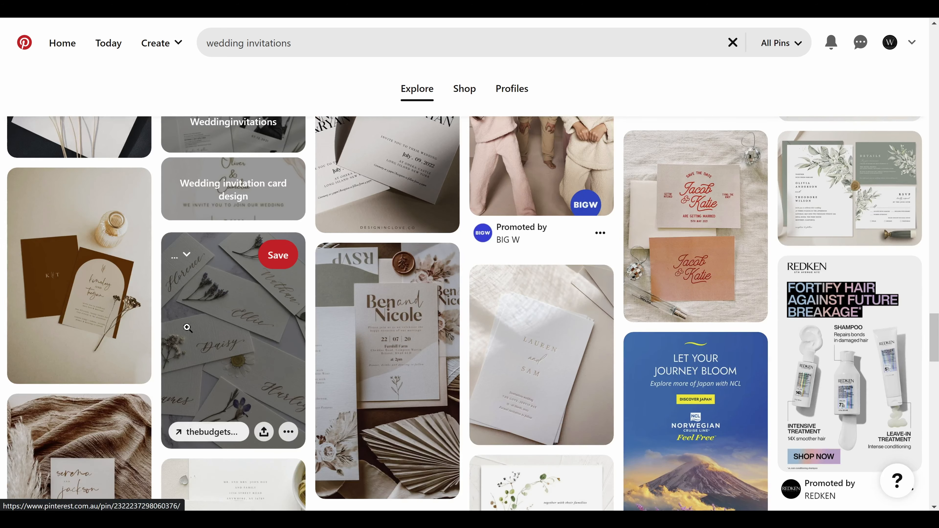
scroll(186, 327, down, 4)
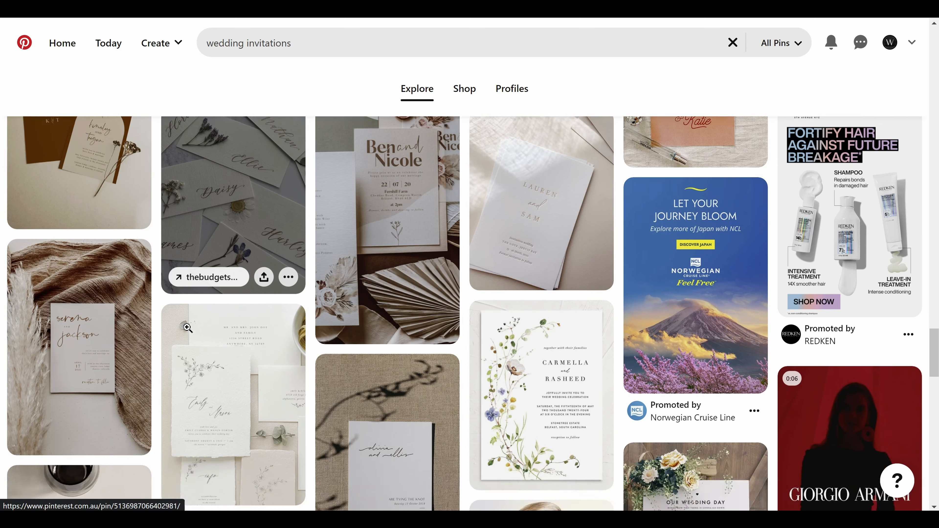
scroll(187, 327, down, 4)
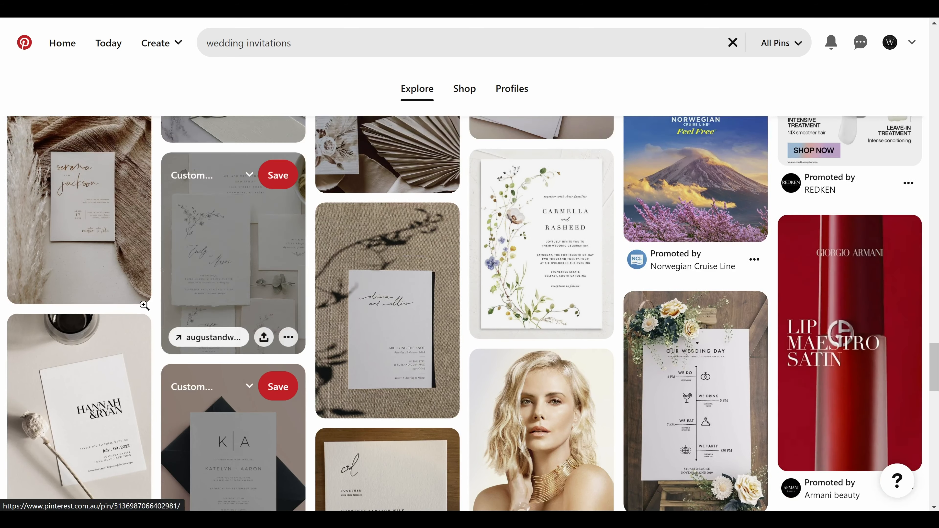
click(145, 292)
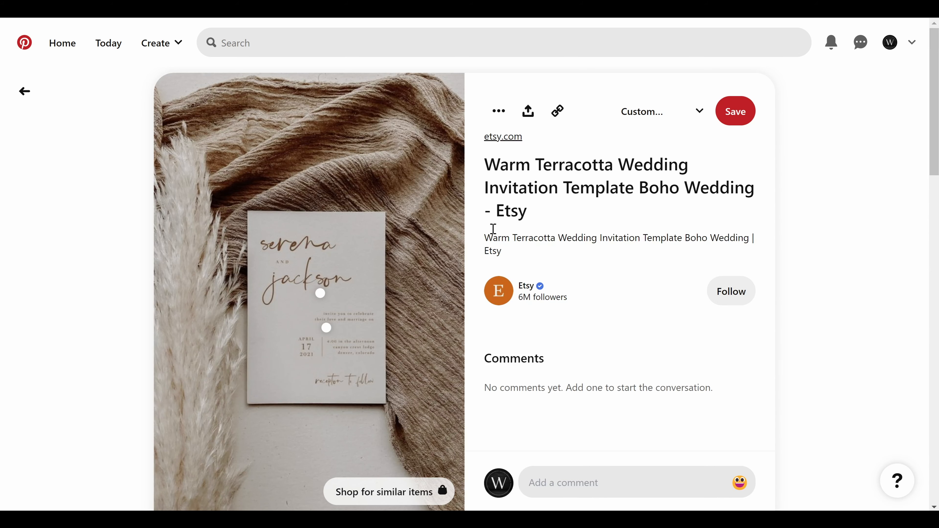
click(25, 92)
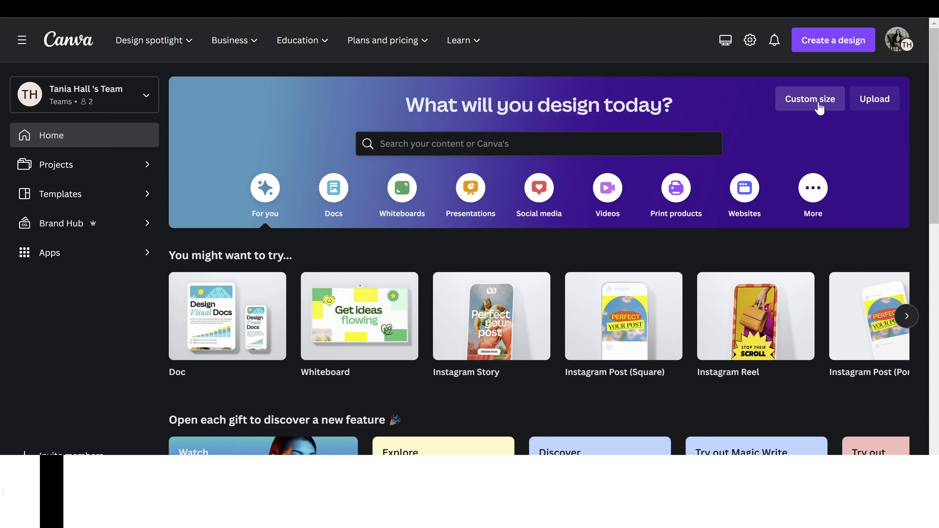
Step: In Canva, create a new custom-size design 120 mm wide and 180 mm high
click(819, 108)
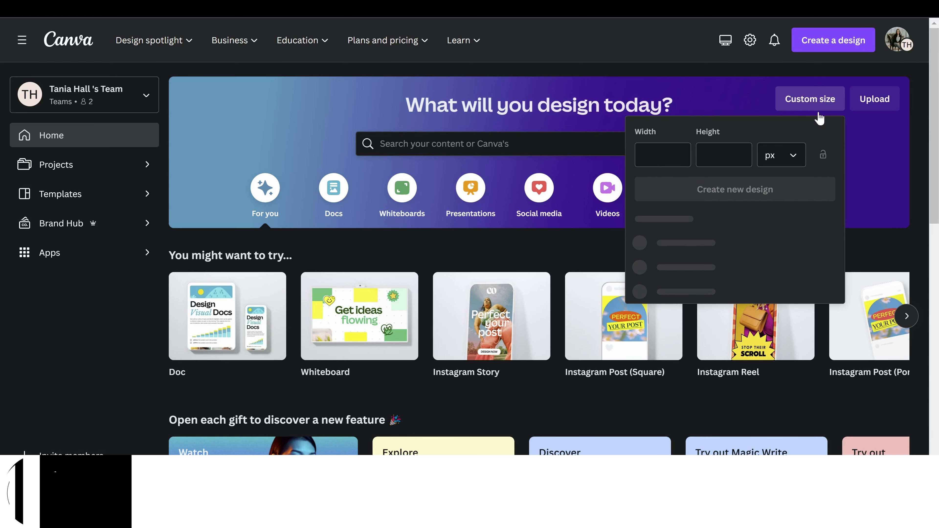
click(783, 163)
click(780, 237)
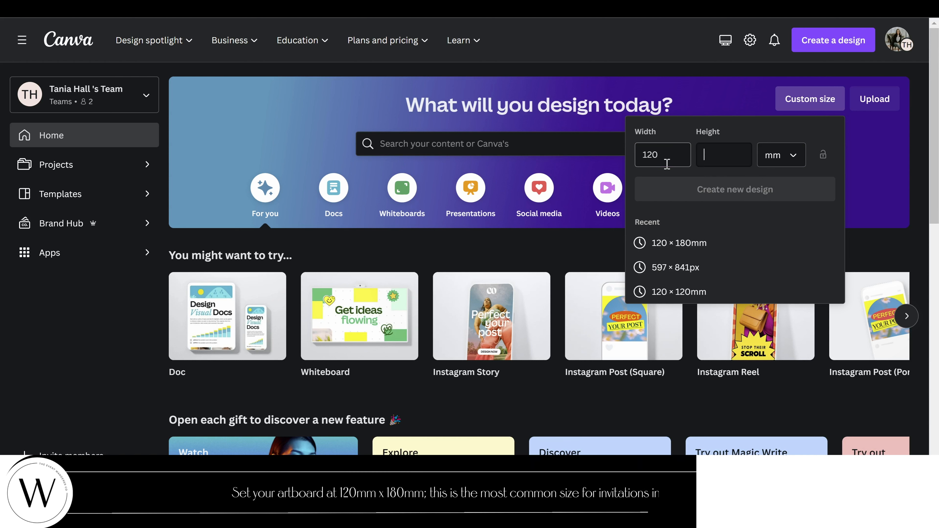
text(180)
click(731, 190)
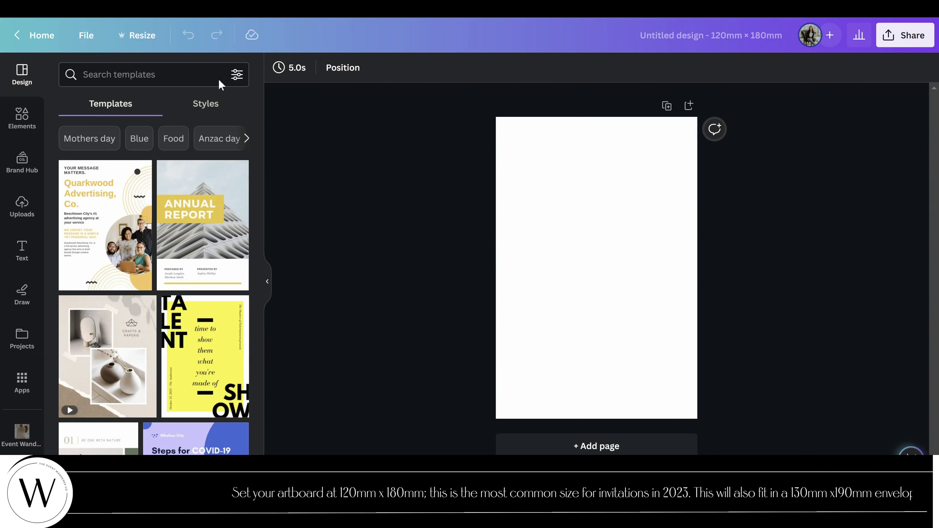
Step: Show the rulers and the page margins on the blank invitation, cancelling the column guides setup
click(91, 37)
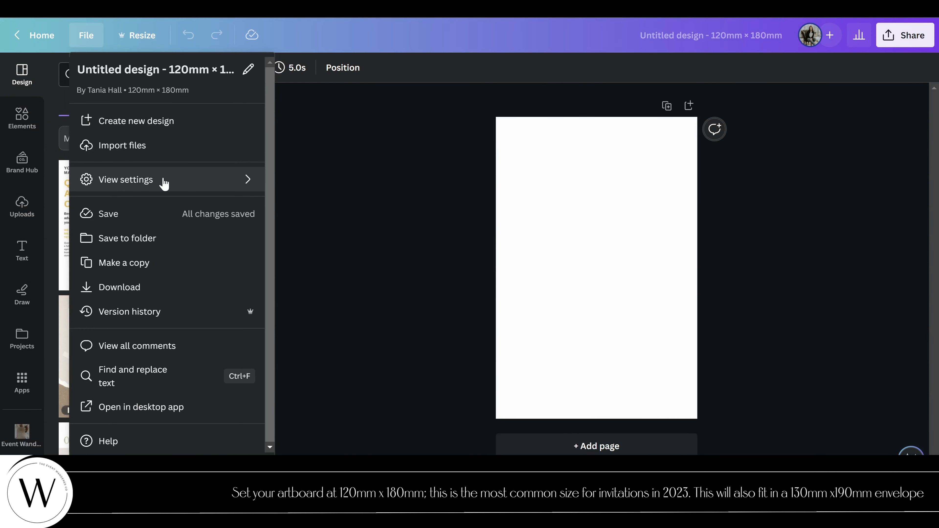
mouse_move(162, 183)
click(301, 209)
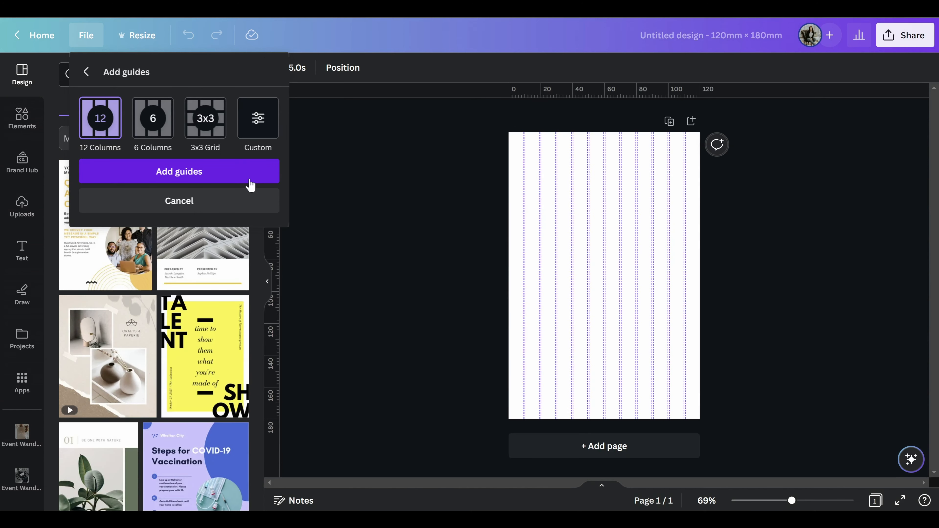
click(225, 200)
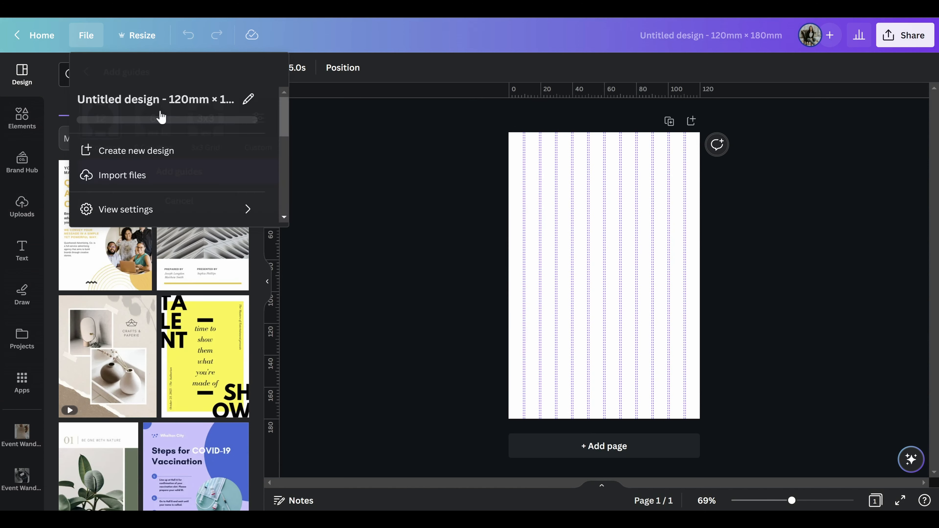
mouse_move(263, 191)
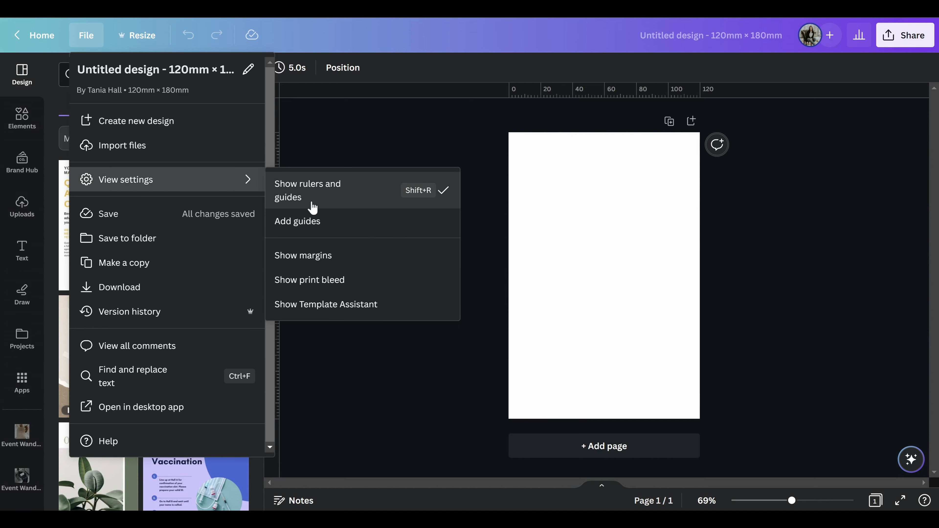
click(313, 260)
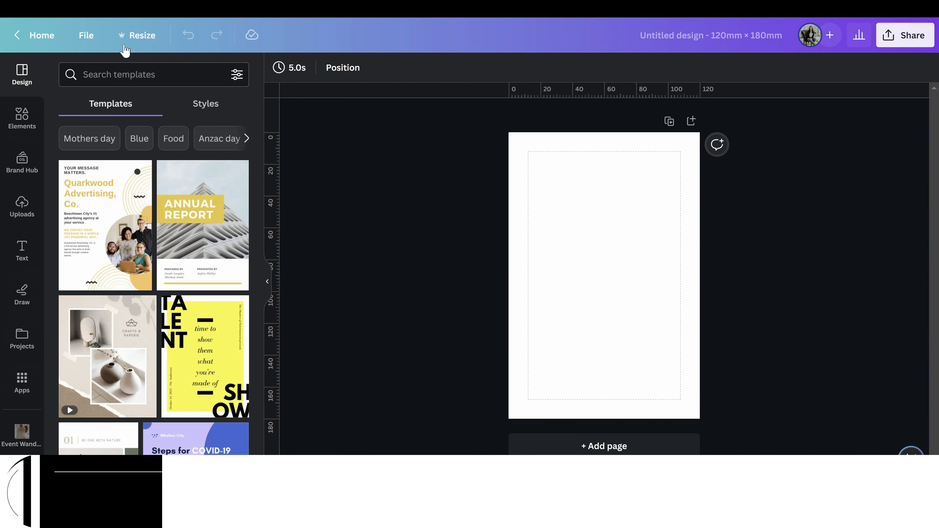
Step: Turn the print bleed display on for the page and switch it off again
click(87, 36)
mouse_move(137, 179)
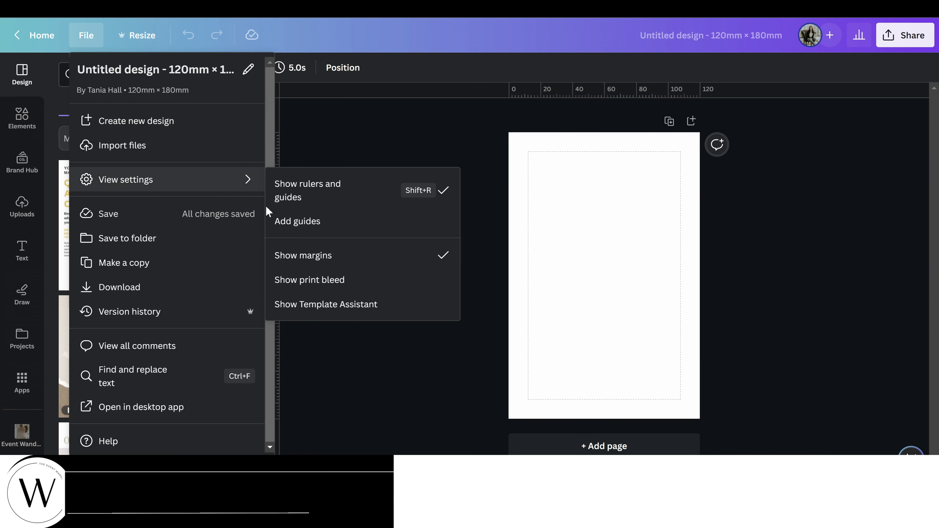
click(294, 285)
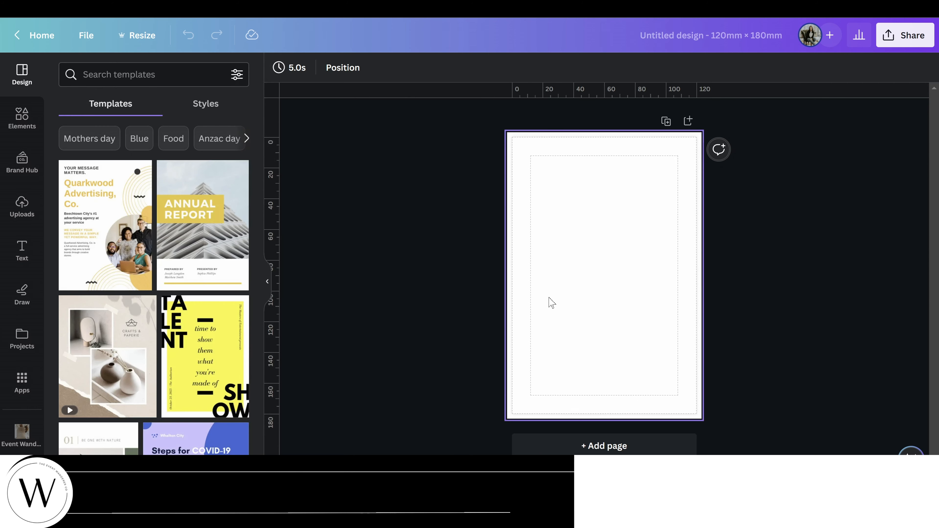
click(90, 43)
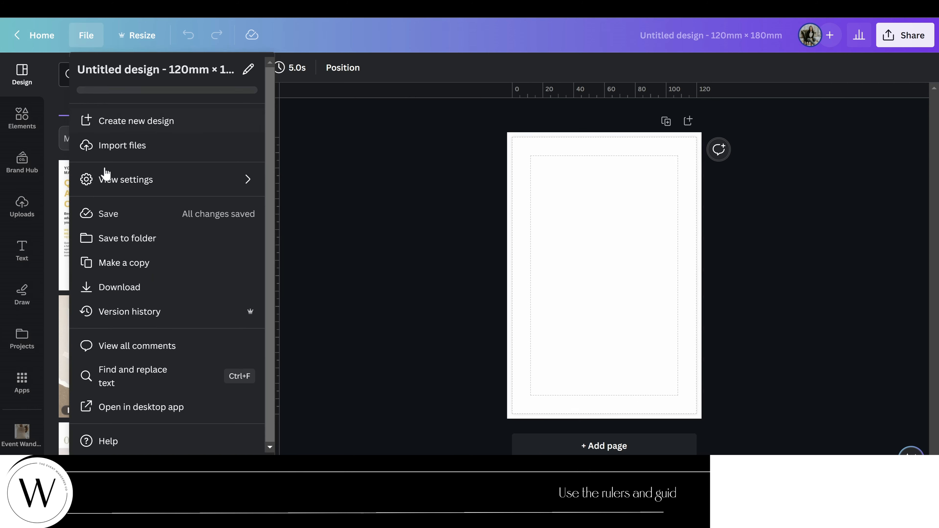
mouse_move(214, 180)
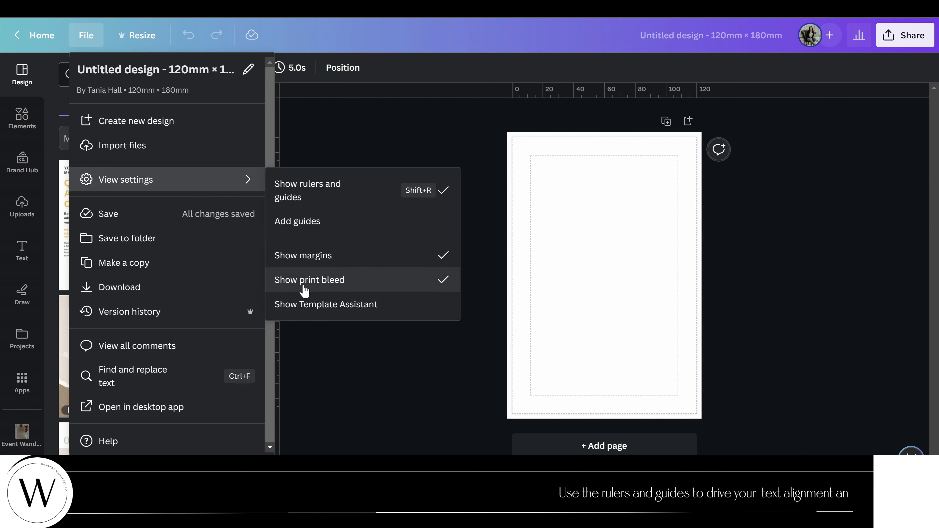
click(313, 282)
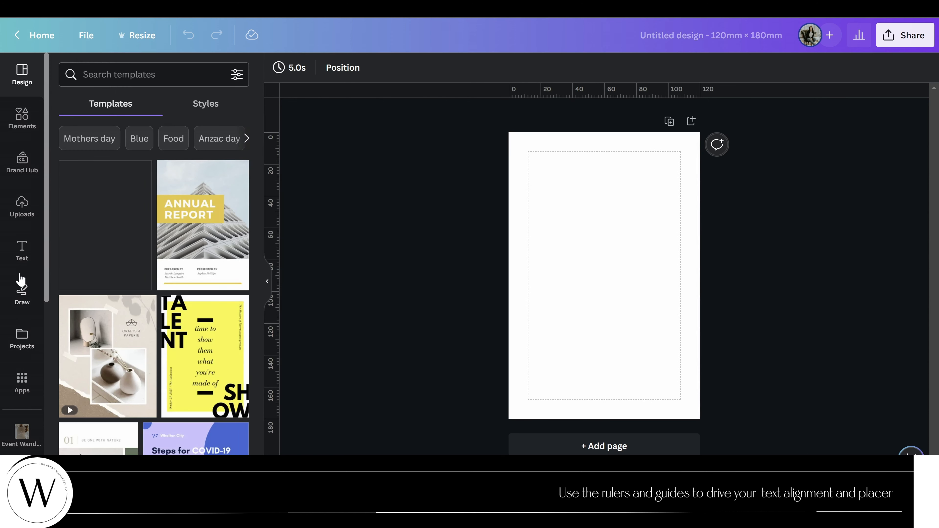
Step: Add a heading to the page containing the couple's first names on two lines
click(21, 255)
click(128, 170)
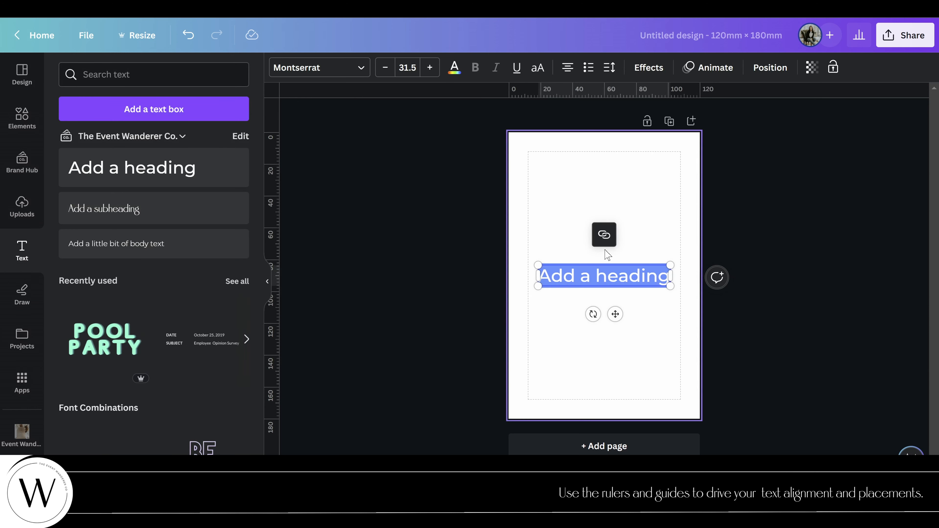
text(Geor)
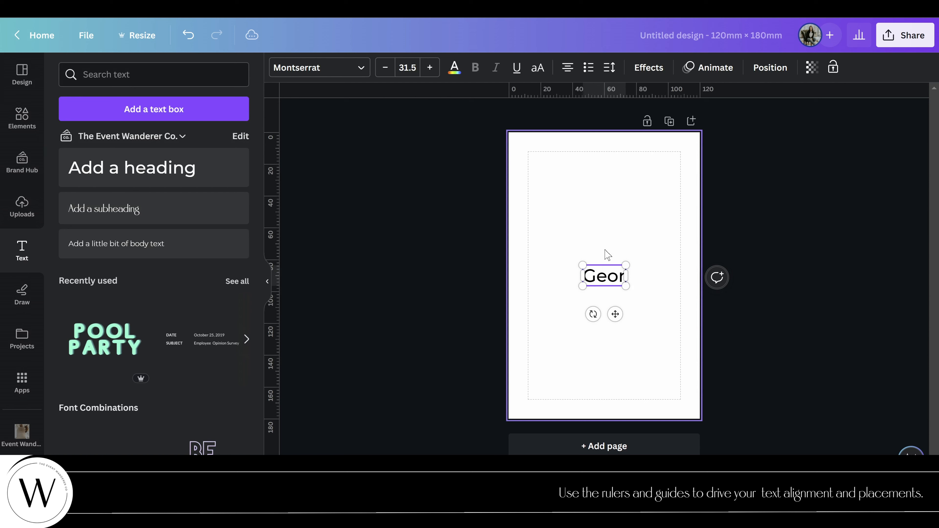
text(gia)
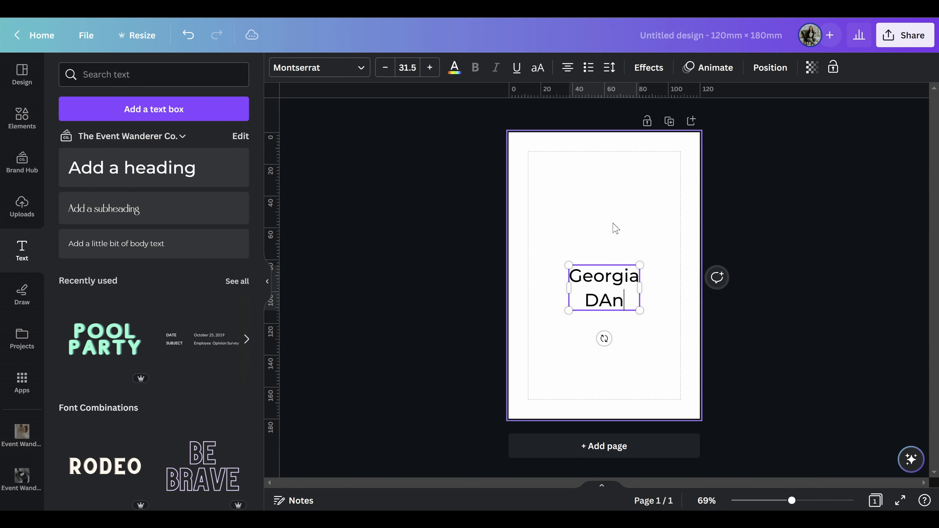
text( Nichola)
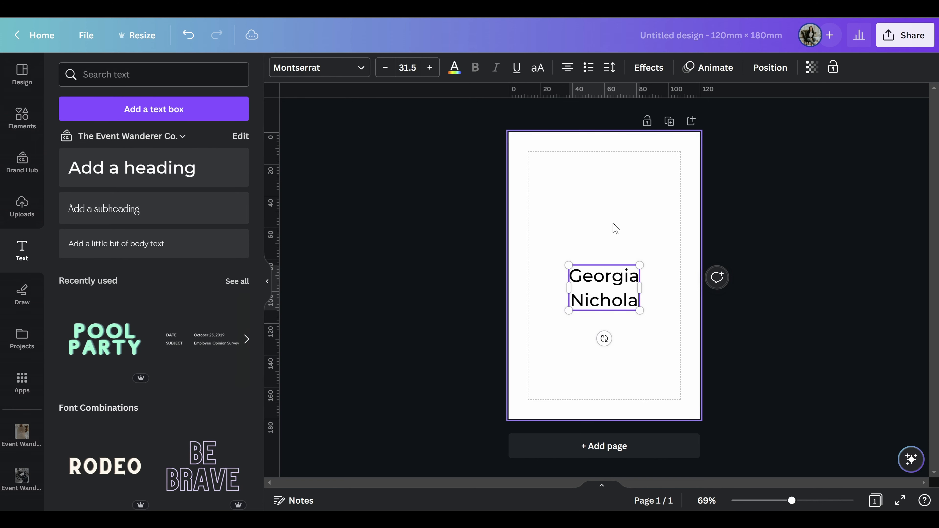
text(s)
Step: Set the names heading in the Haute Couture font, enlarge it to size 50, and place it around the page's centre
key(ctrl+a)
click(306, 70)
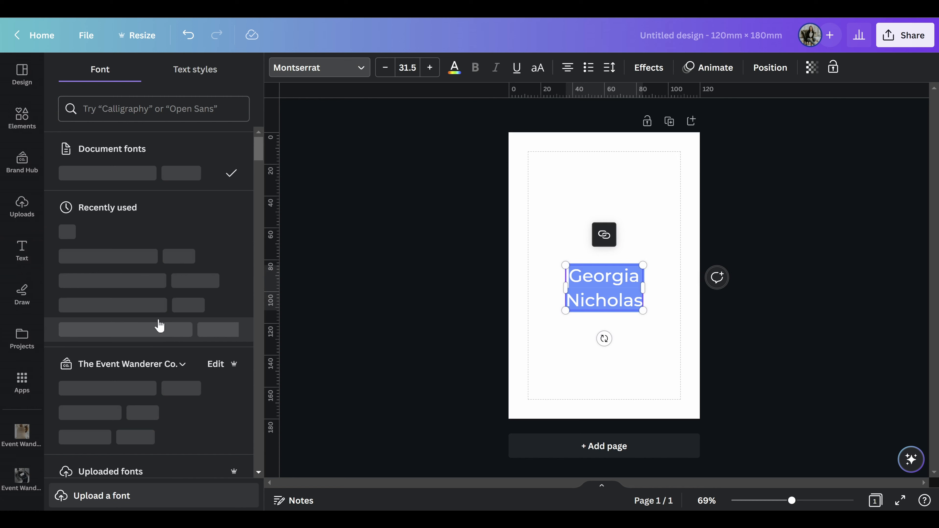
scroll(157, 353, down, 2)
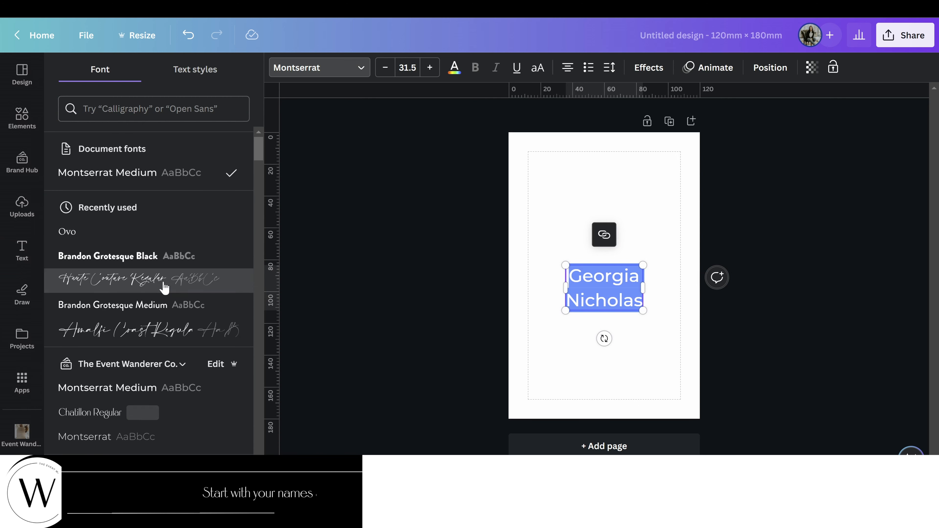
click(150, 283)
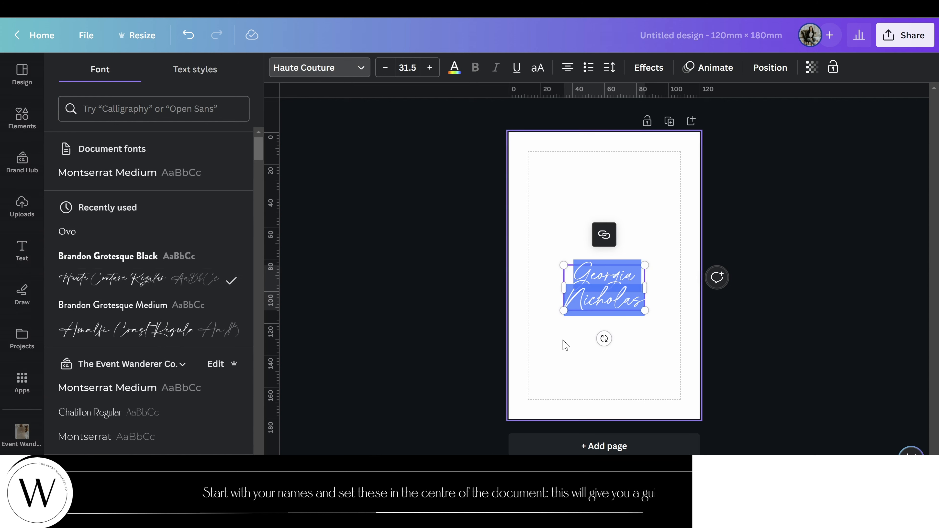
mouse_move(644, 310)
mouse_down()
mouse_move(681, 356)
mouse_move(691, 337)
mouse_move(625, 300)
mouse_move(630, 308)
mouse_up()
click(637, 330)
Step: Duplicate the names heading below the original and remove the first line's name from the copy
click(638, 274)
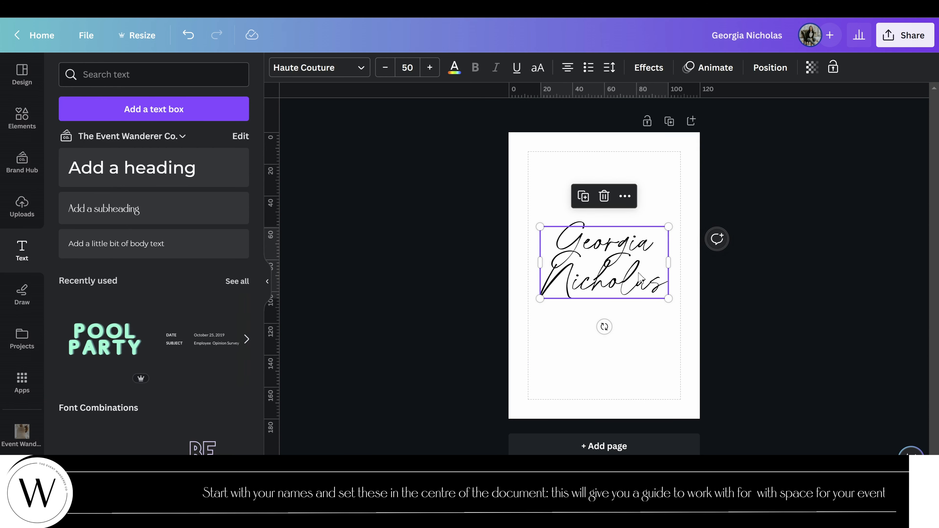
key(ctrl+c)
key(ctrl+v)
drag(641, 270, 633, 348)
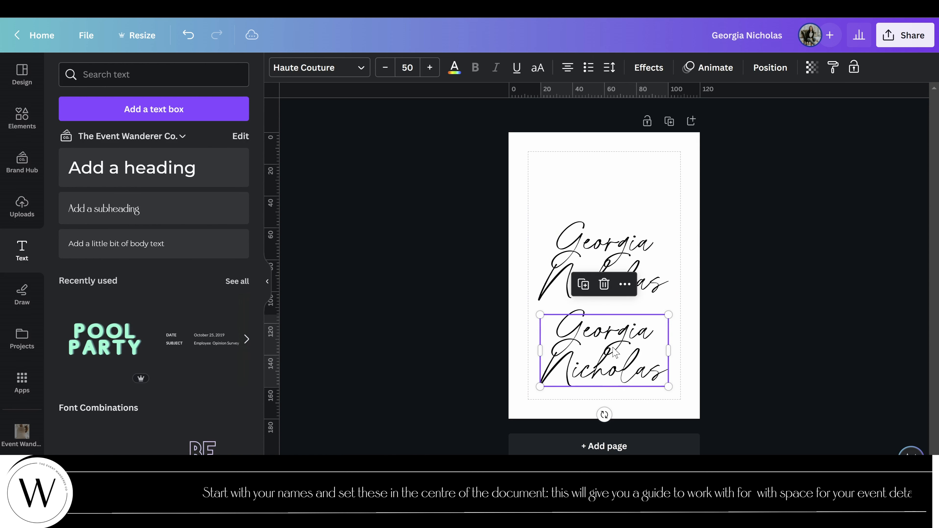
double_click(633, 347)
click(662, 333)
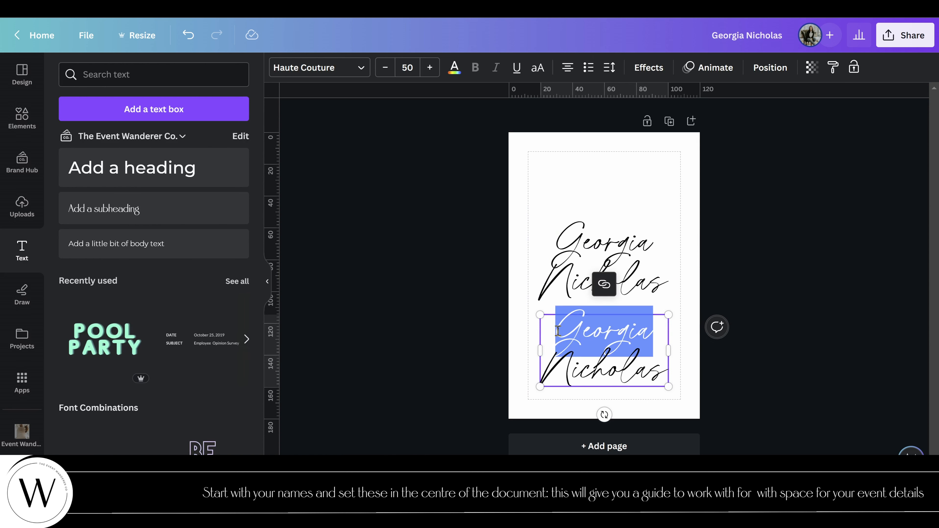
key(BackSpace)
key(Delete)
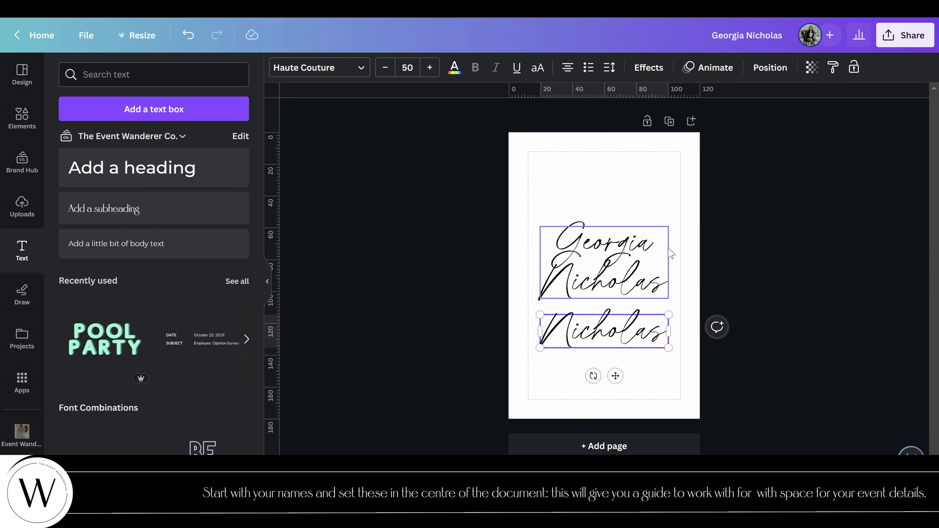
Step: Delete the second line's name from the original heading so each name has its own text box
click(680, 259)
click(671, 283)
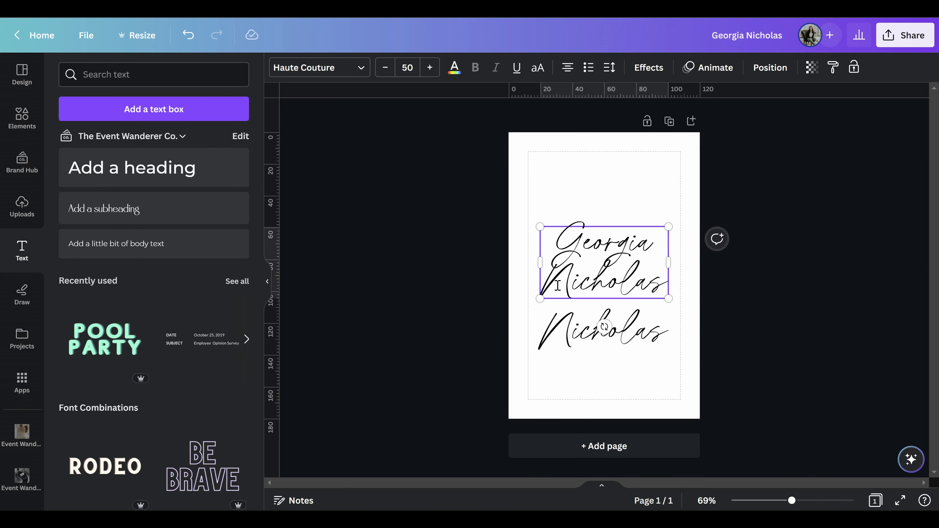
drag(558, 286, 673, 300)
key(BackSpace)
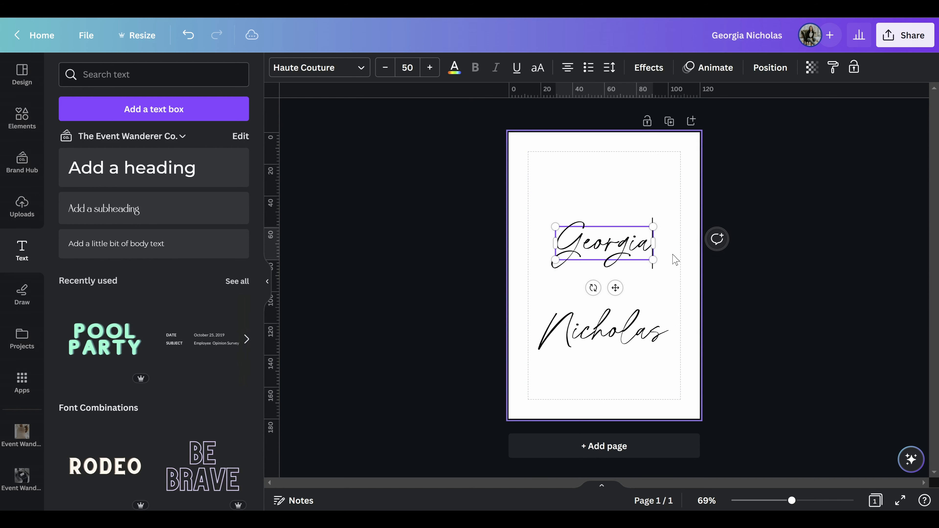
click(692, 294)
Step: Duplicate the upper name's text box and replace the copy's text with "+"
drag(615, 254, 628, 316)
double_click(628, 286)
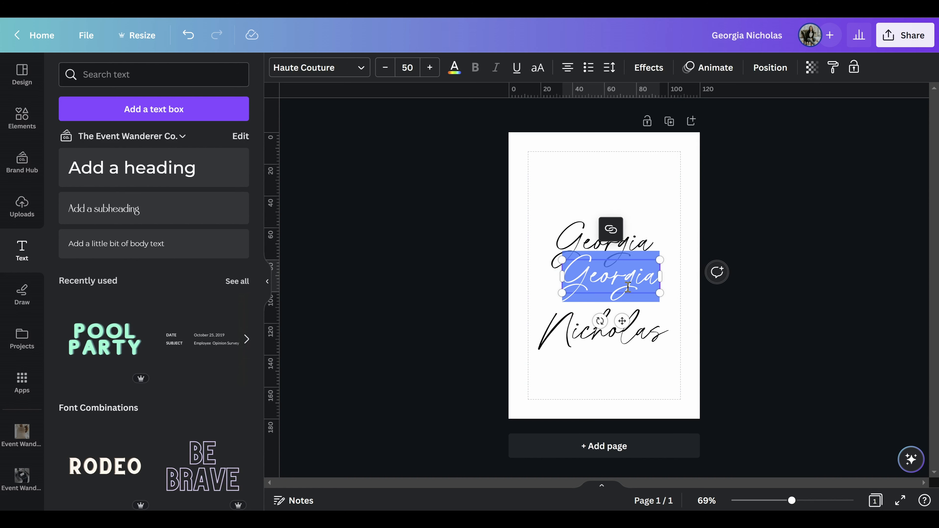
text(&)
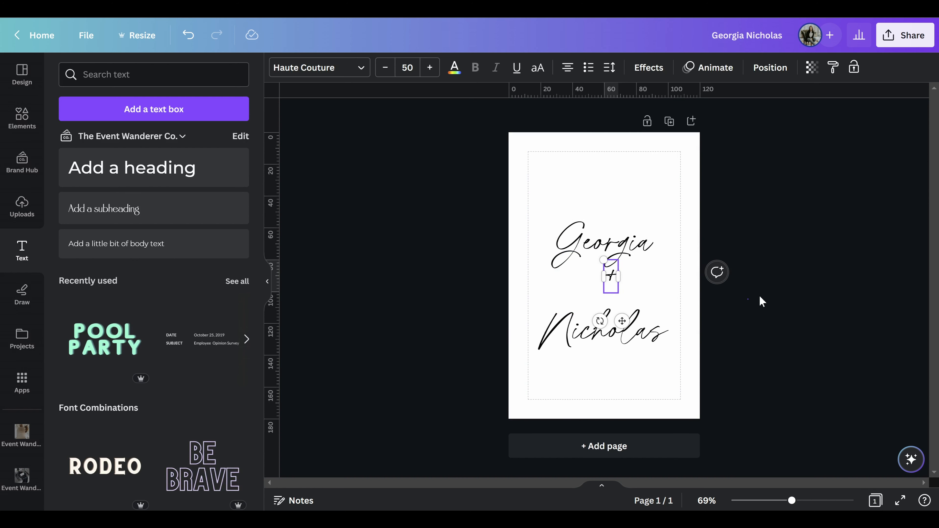
click(748, 302)
Step: Move the upper name down close above the lower name, with the plus sign at its end, and centre the pair horizontally
drag(612, 280, 620, 304)
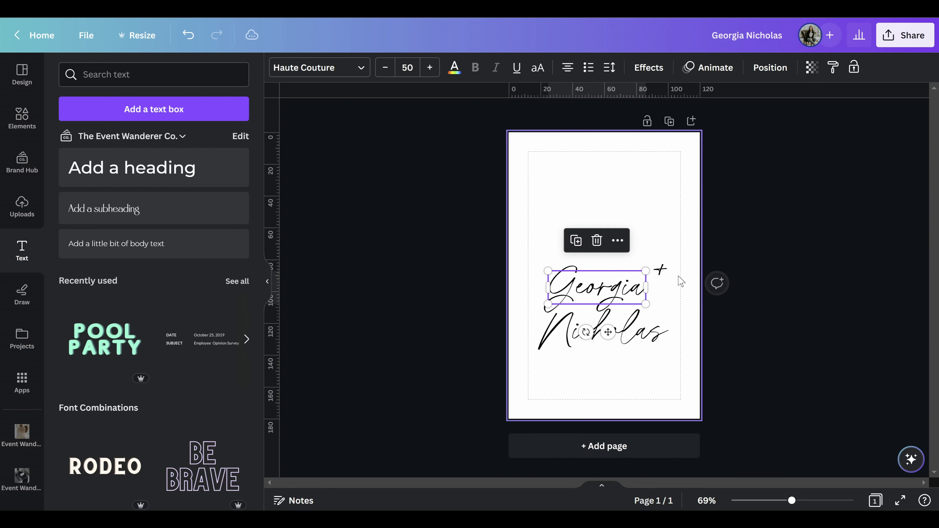
drag(663, 283, 618, 297)
shift+click(618, 294)
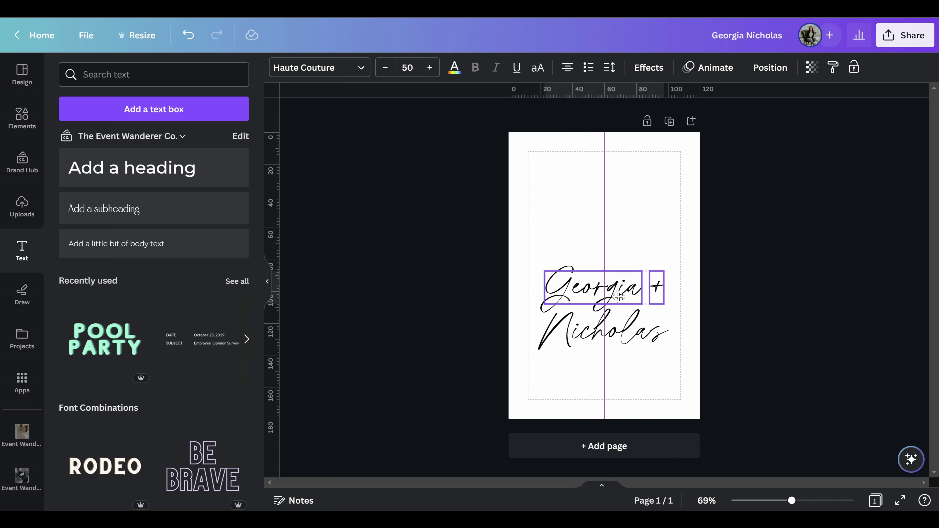
Step: Group both names with the plus sign, scale the group down to font size 48.1, and centre it on the page
shift+click(641, 337)
key(ctrl+g)
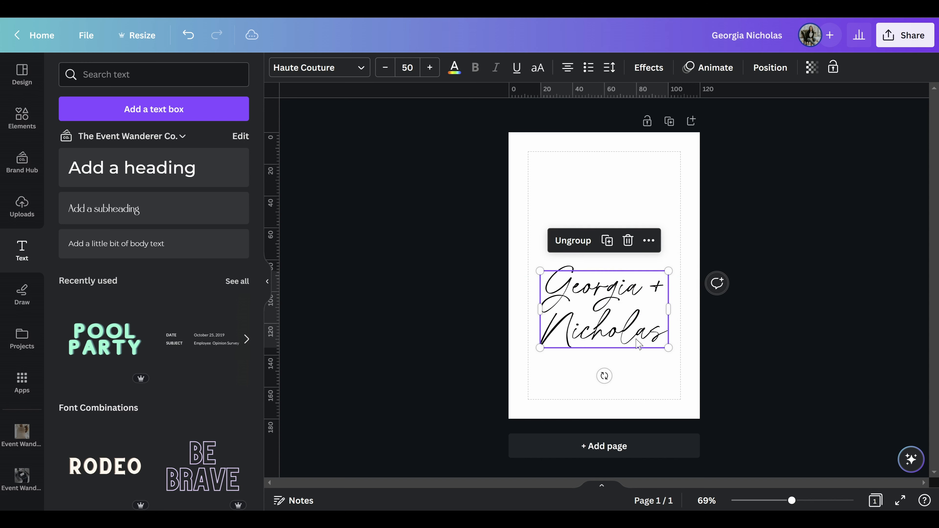
drag(673, 350, 623, 302)
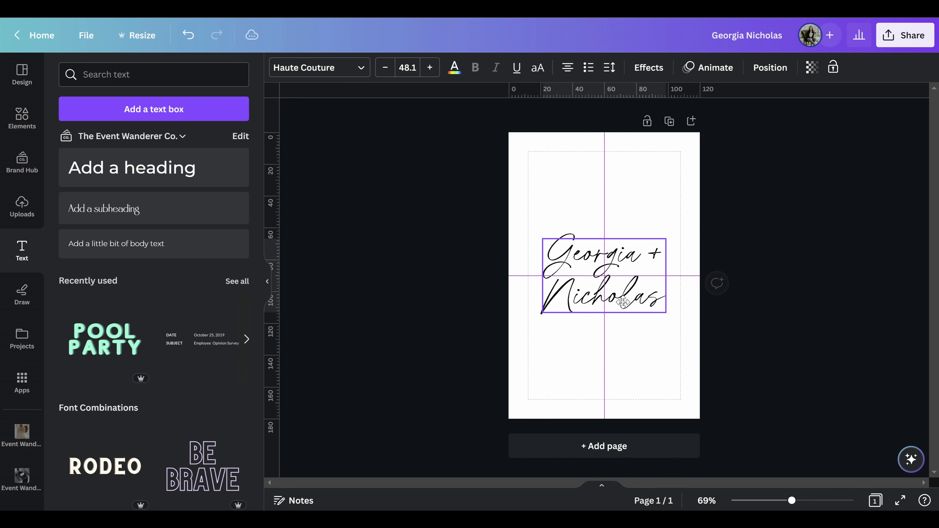
Step: Ungroup the names and move the plus sign down between the two lines, just after the upper name
right_click(628, 293)
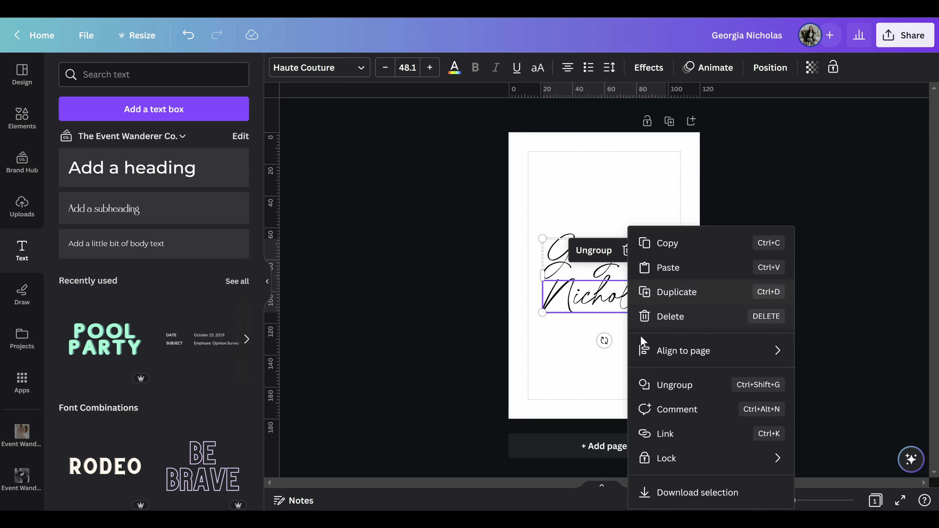
click(667, 390)
click(842, 263)
drag(660, 261, 661, 278)
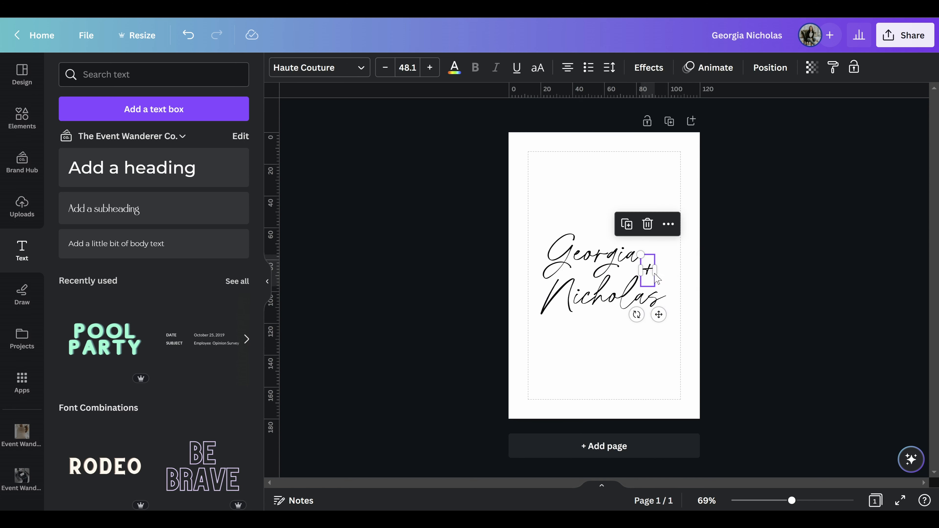
shift+click(627, 295)
shift+click(613, 256)
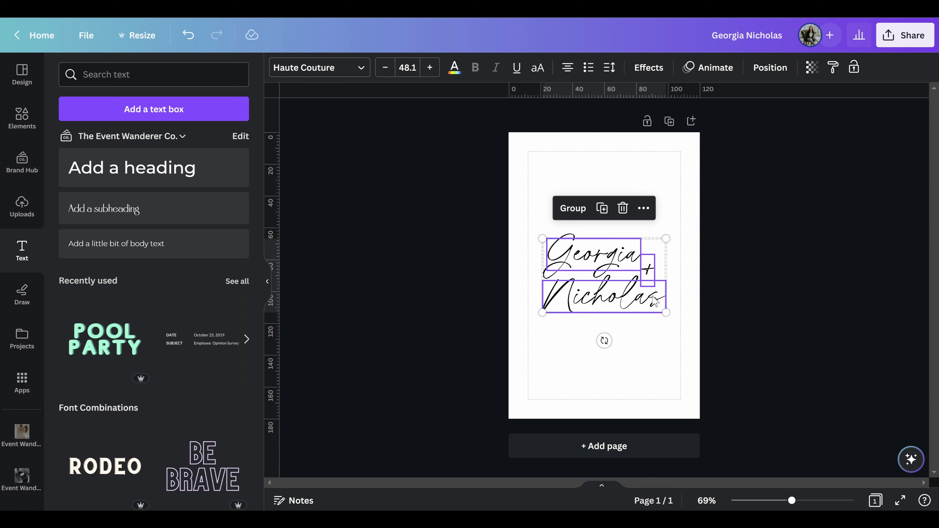
click(756, 282)
click(593, 255)
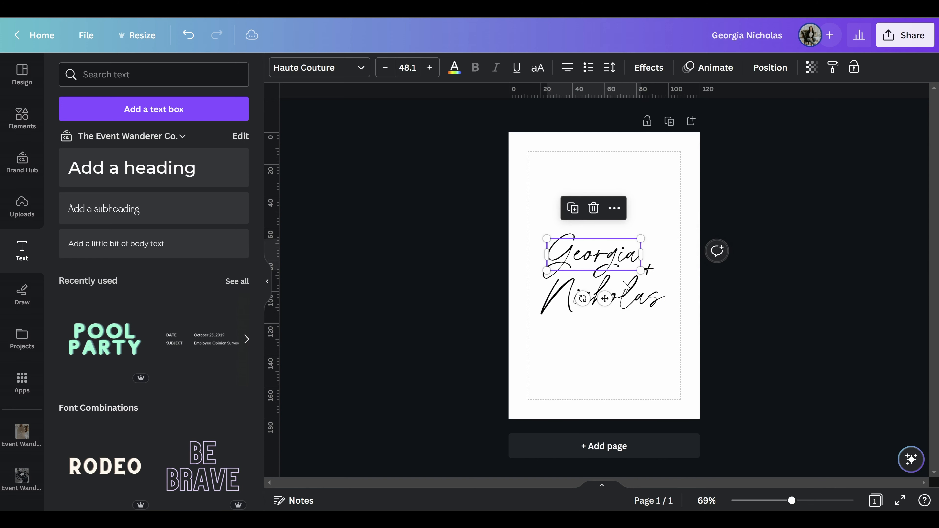
shift+click(606, 295)
click(726, 321)
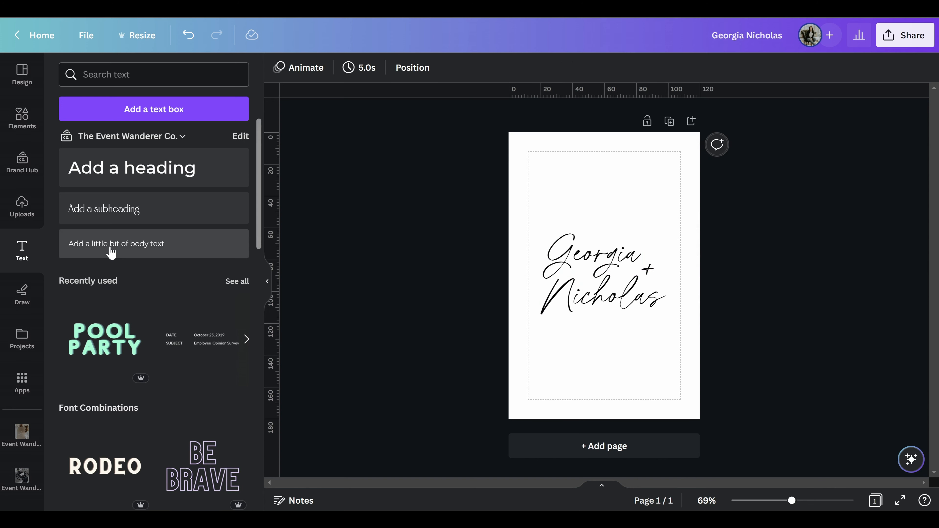
Step: Add a body text box just below the names and format it in Brandon Grotesque Medium, uppercase, size 8
click(134, 244)
drag(604, 286, 604, 337)
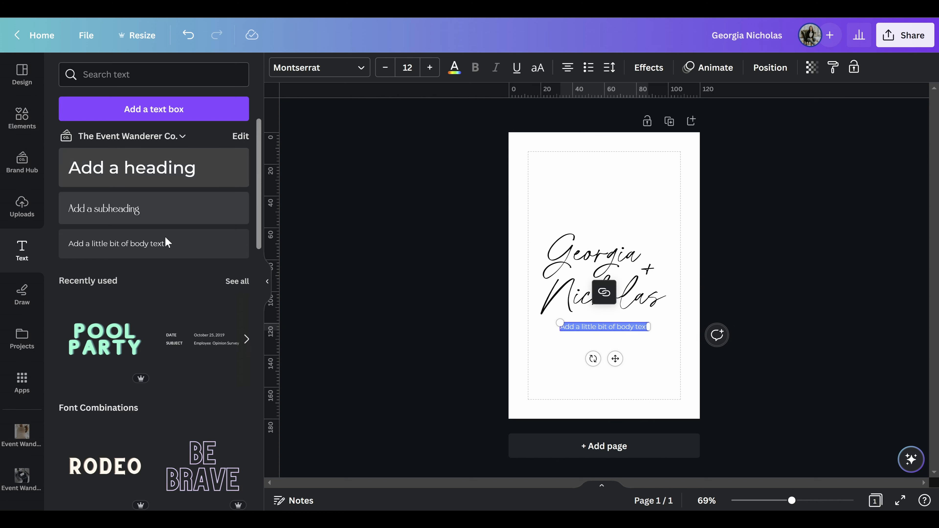
click(301, 69)
click(162, 305)
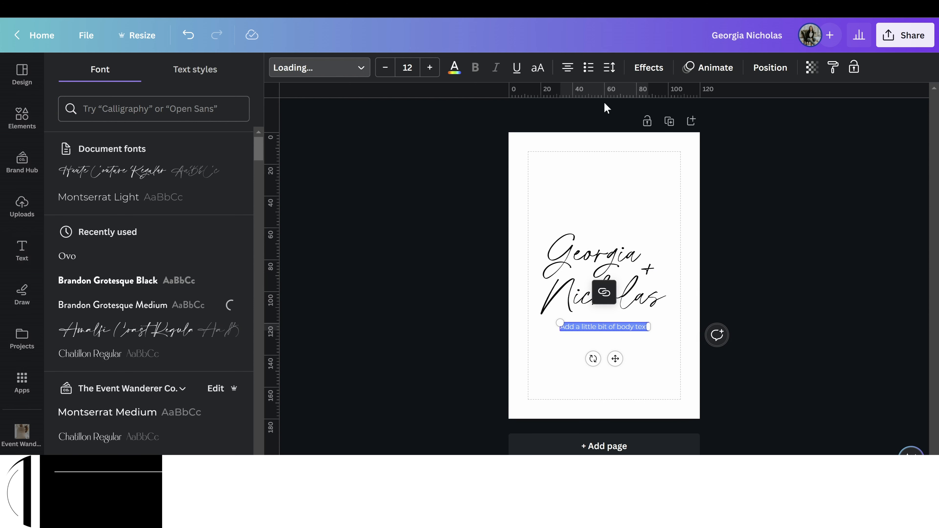
click(538, 70)
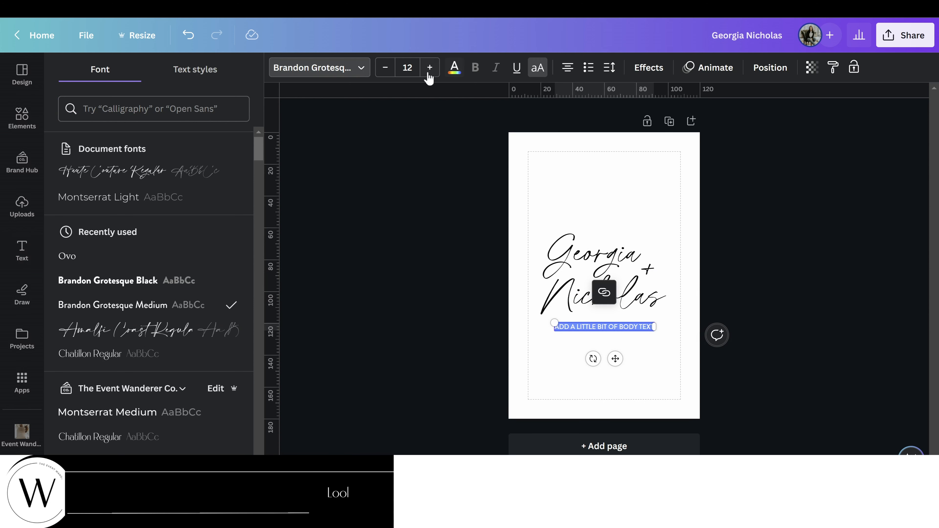
click(407, 67)
click(427, 128)
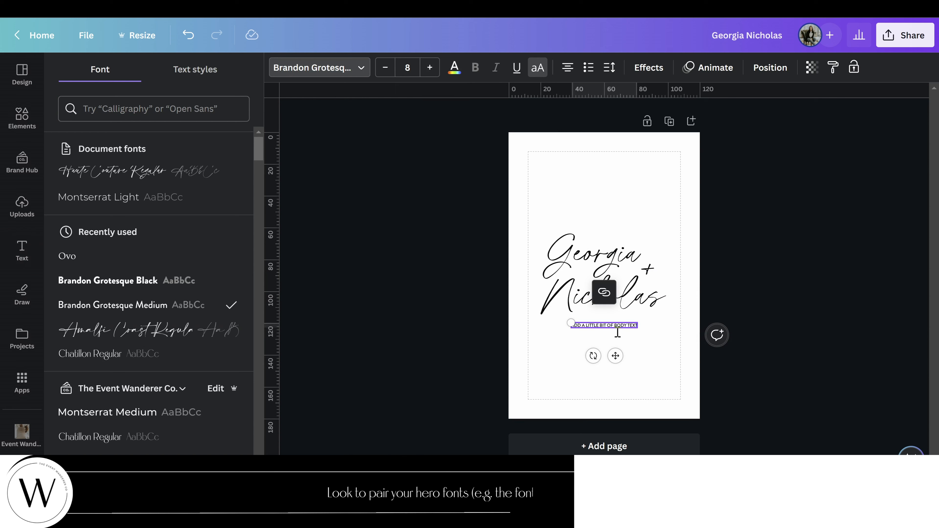
Step: Set the letter spacing of the new body text to 200
click(609, 72)
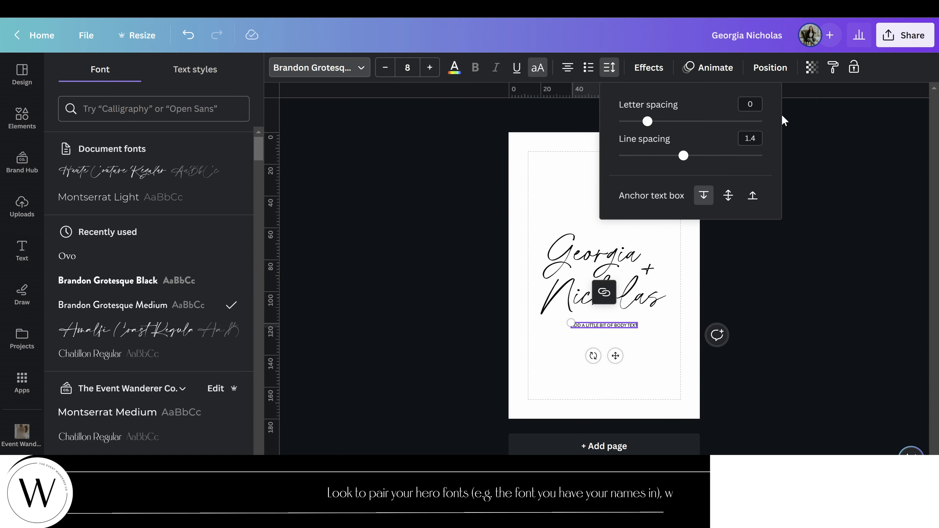
click(749, 104)
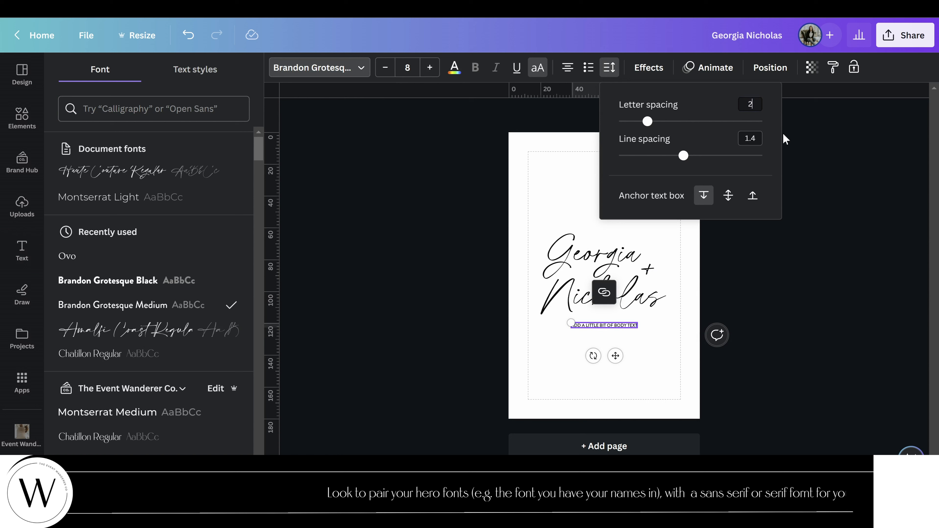
text(200)
key(Return)
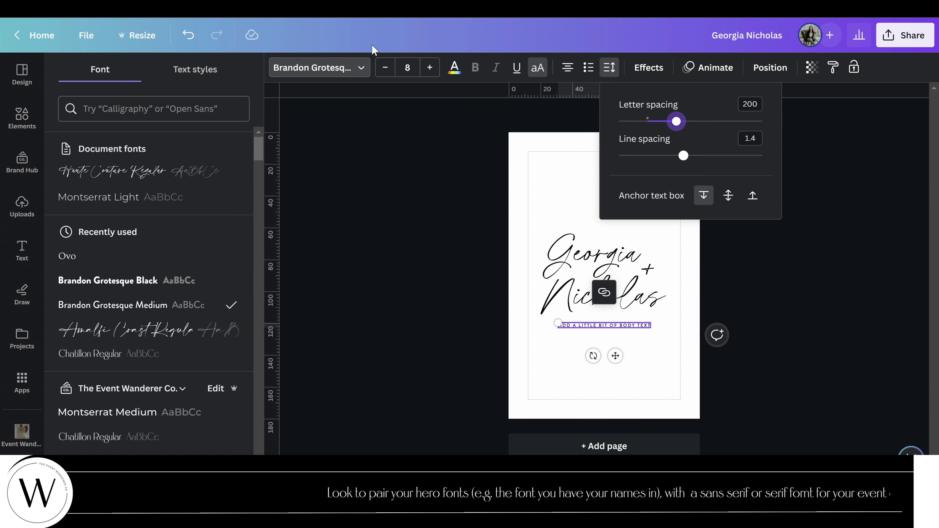
click(629, 328)
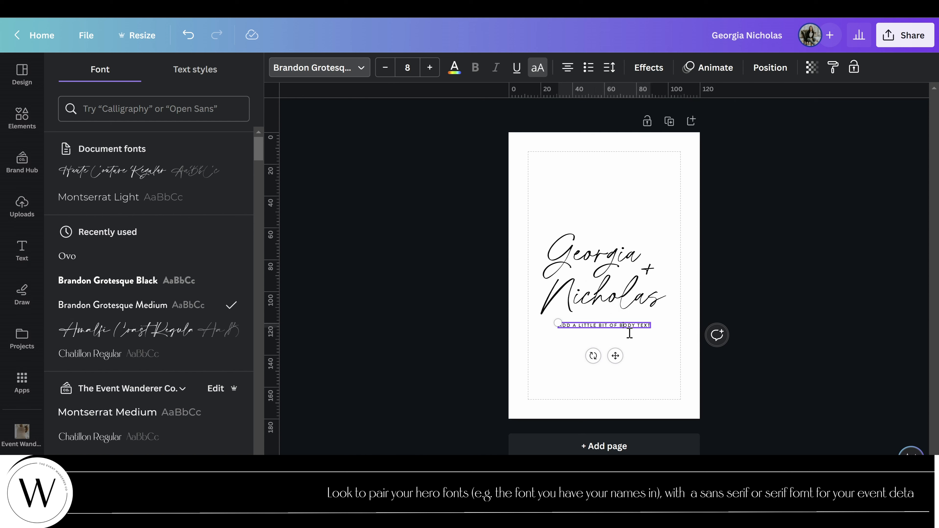
Step: Replace the placeholder body text with "SATURDAY, TWELVE NOVEMBER"
double_click(632, 329)
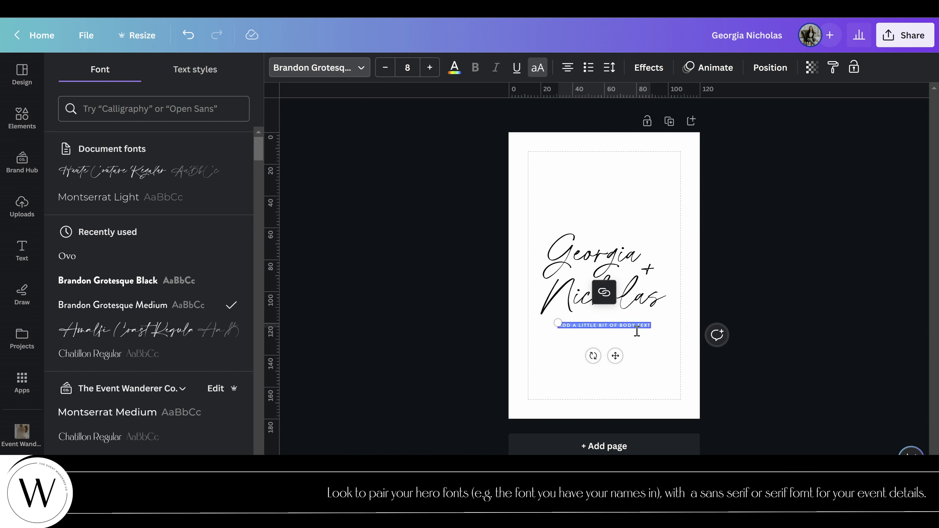
key(BackSpace)
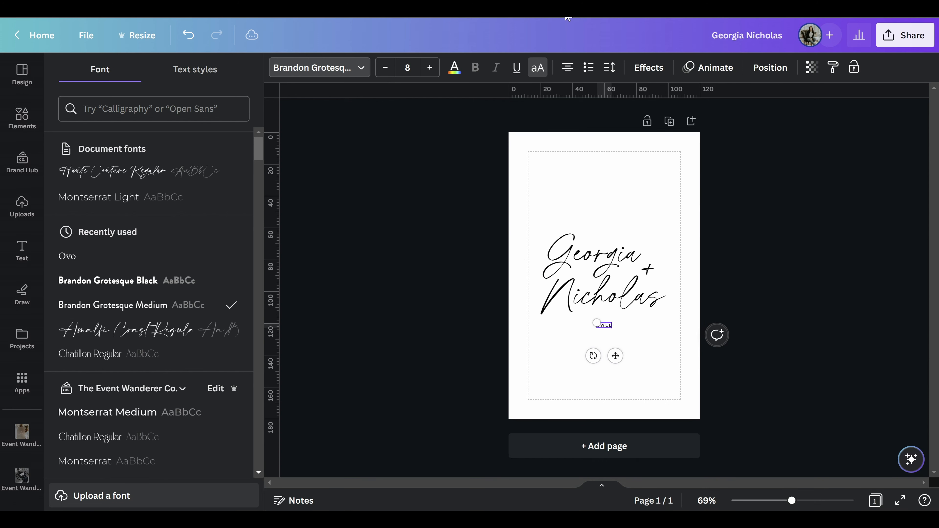
text(TWELVE NOVEMBER)
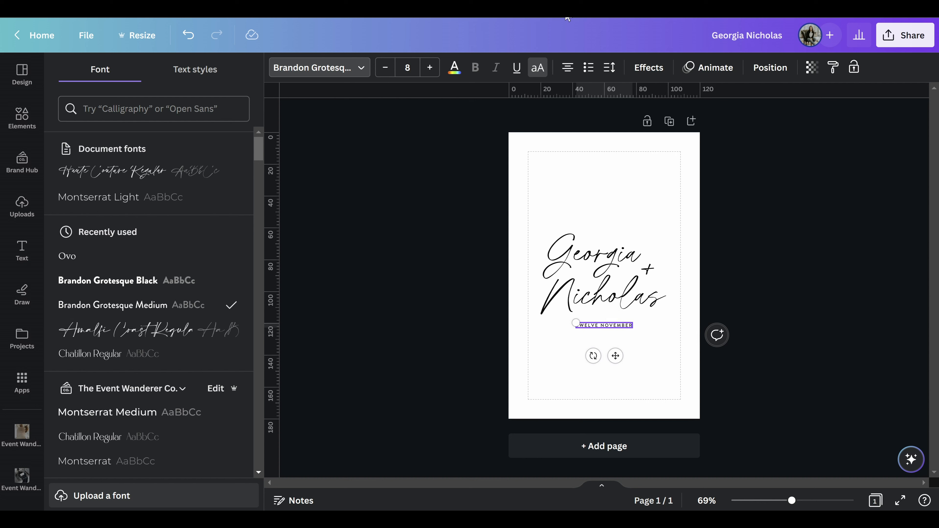
key(ctrl+a)
text(SA)
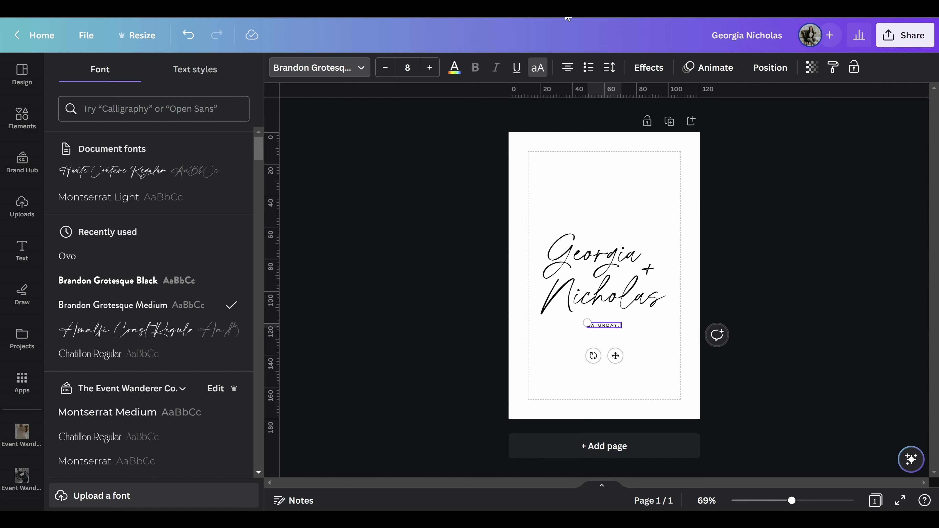
text(OVEMBER)
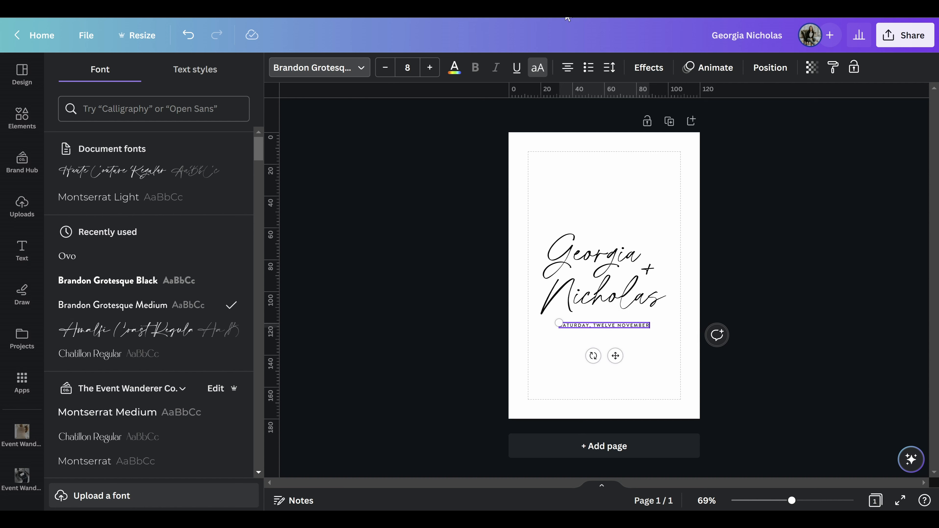
Step: Add a second line reading "TWENTY-TWENTY THREE" under the date
key(Return)
text(T)
key(BackSpace)
key(BackSpace)
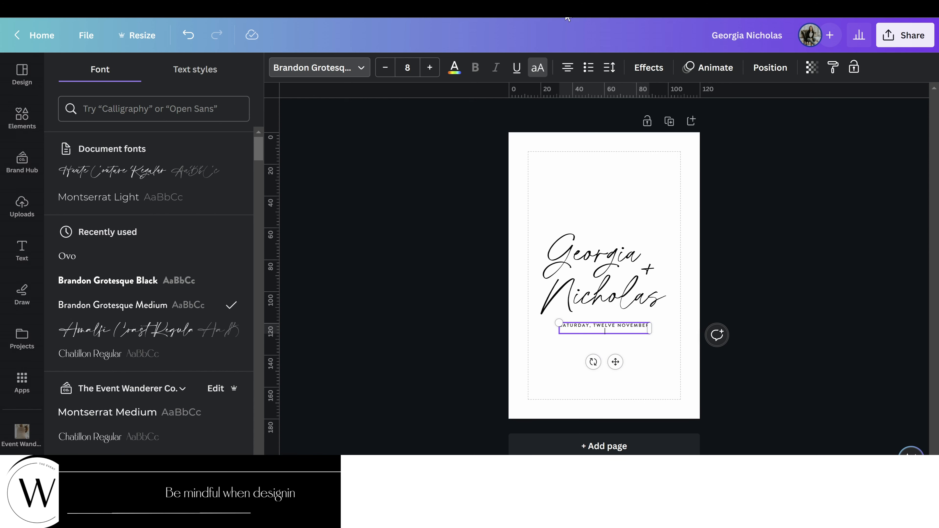
text(TWNT)
key(BackSpace)
key(BackSpace)
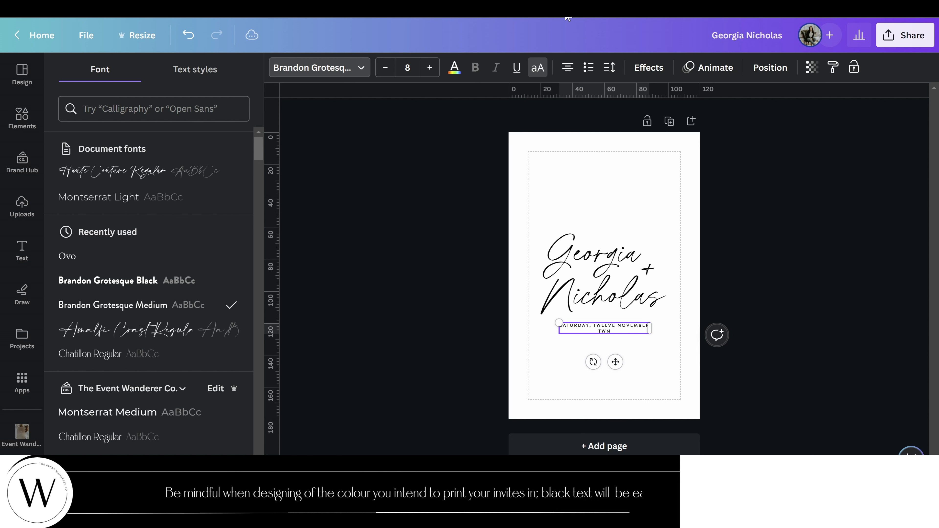
text(ENTY-TWENTY)
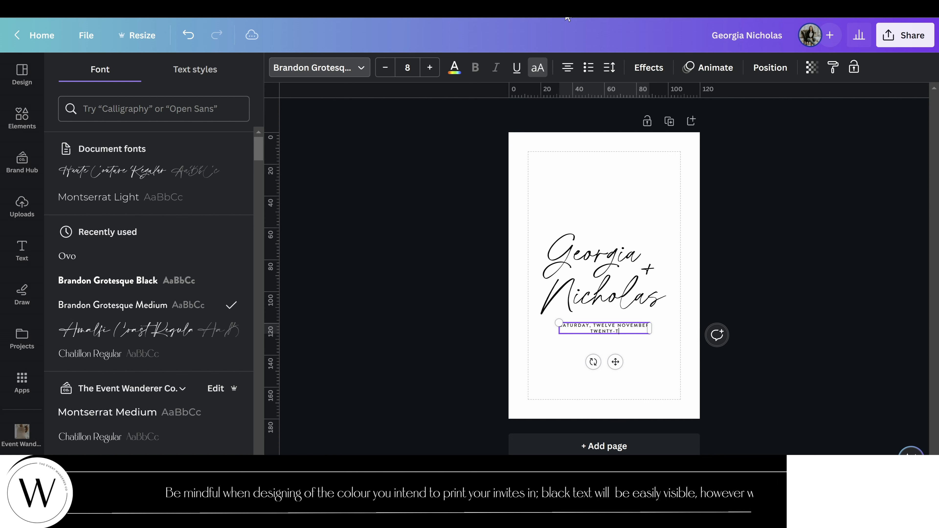
text( THREE)
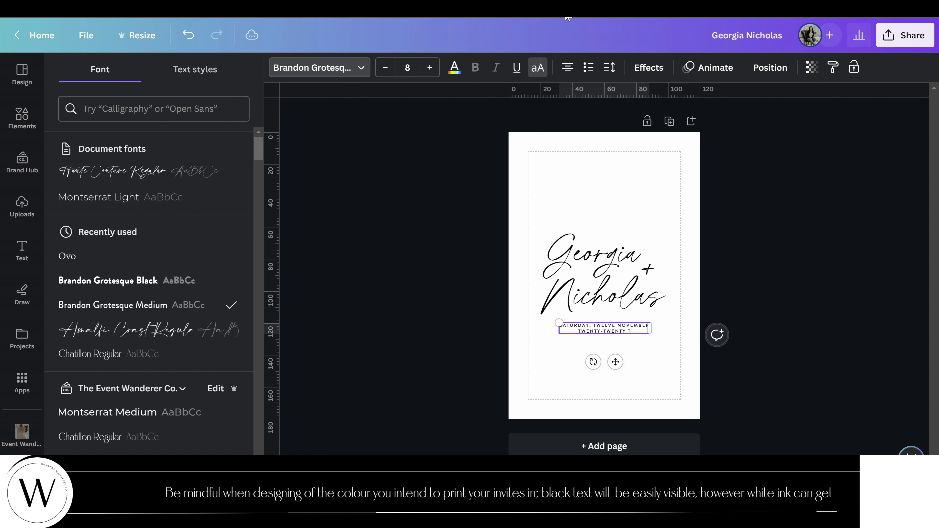
Step: Replace the hyphen in the year line with a space so it reads "TWENTY TWENTY THREE", and finish editing the text
key(Left)
key(Left)
key(Left)
key(Left)
key(Left)
key(Left)
key(Left)
key(Left)
key(Left)
key(Left)
key(Left)
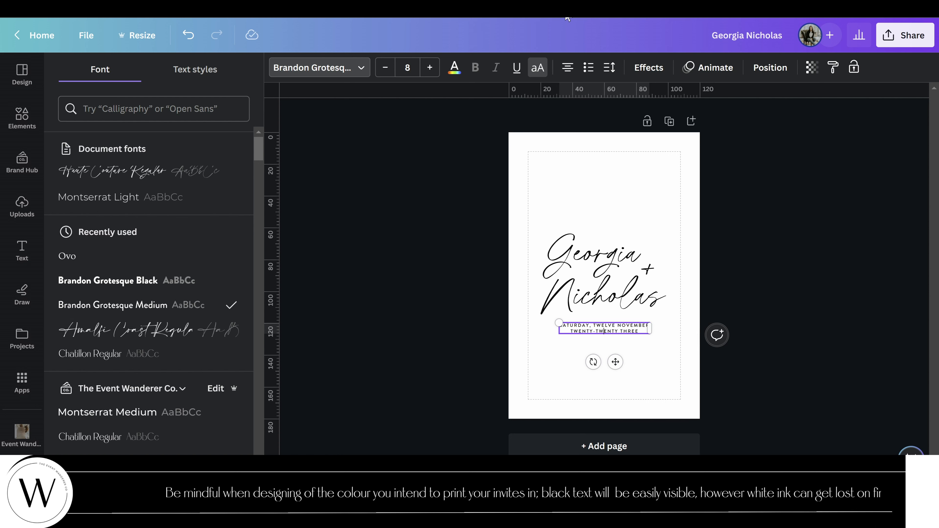
key(shift+Left)
key(BackSpace)
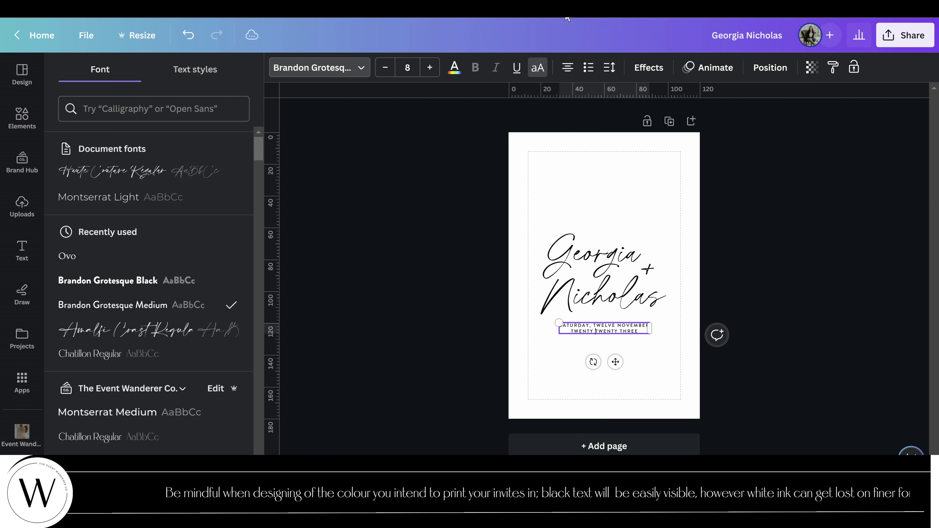
key(Escape)
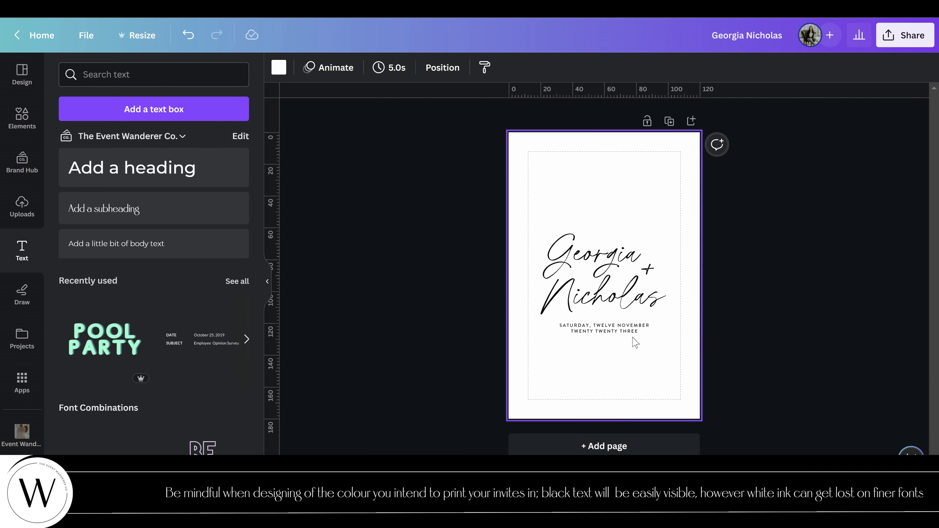
Step: Duplicate the date text box below itself and replace the copy's text with "THE TIMBERYARD" and the venue's street address on the second line
key(ctrl+d)
drag(632, 336, 625, 352)
double_click(626, 357)
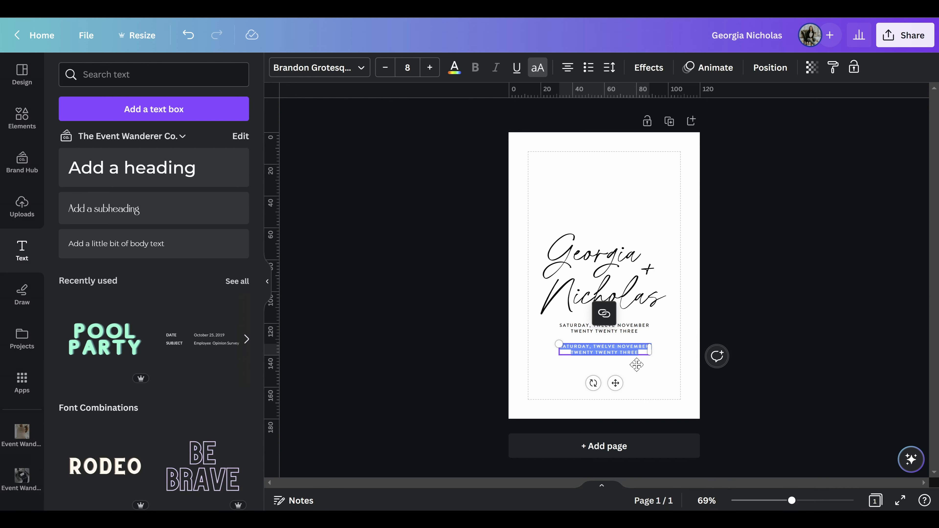
key(BackSpace)
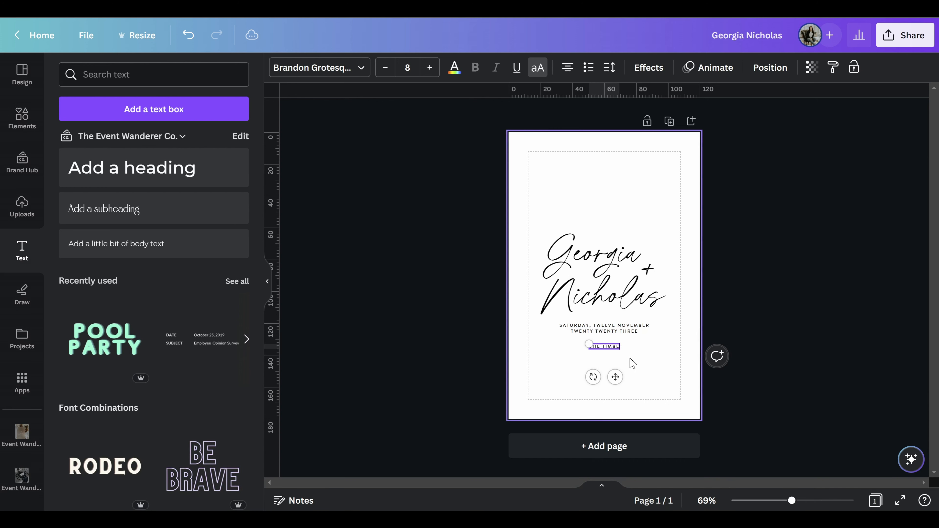
key(Return)
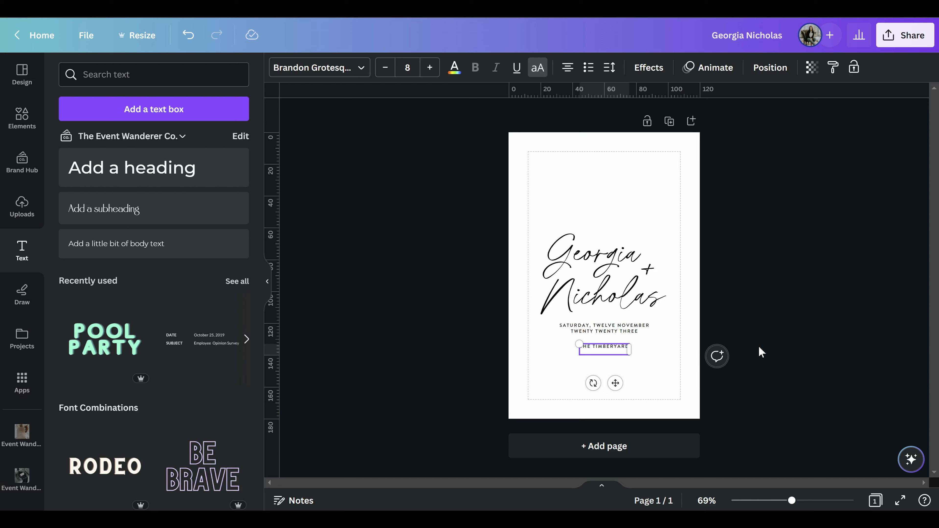
key(Return)
text(351 PLUMMER ST, PORT MELBOURNE VIC 3207)
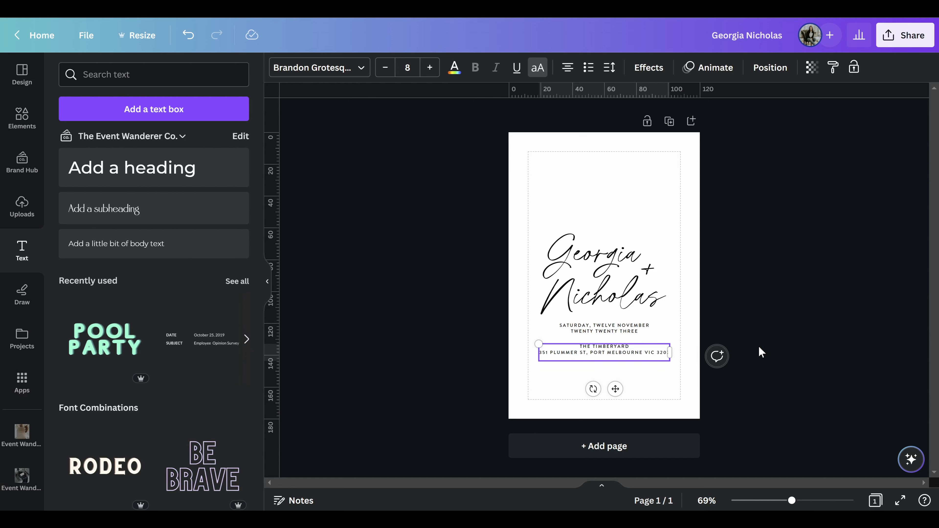
key(ctrl+a)
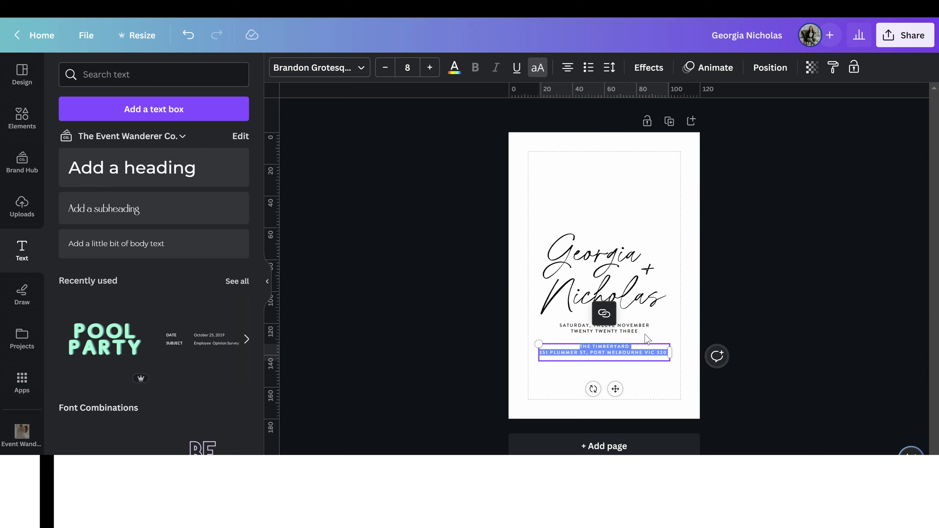
Step: Set the line spacing of the date text box to 1.6
click(643, 329)
click(609, 68)
click(754, 139)
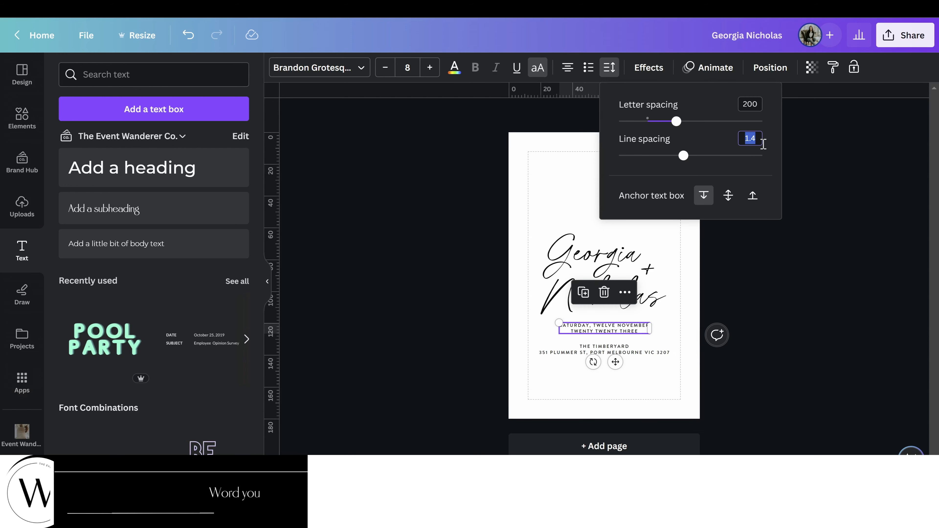
text(1.6)
key(Return)
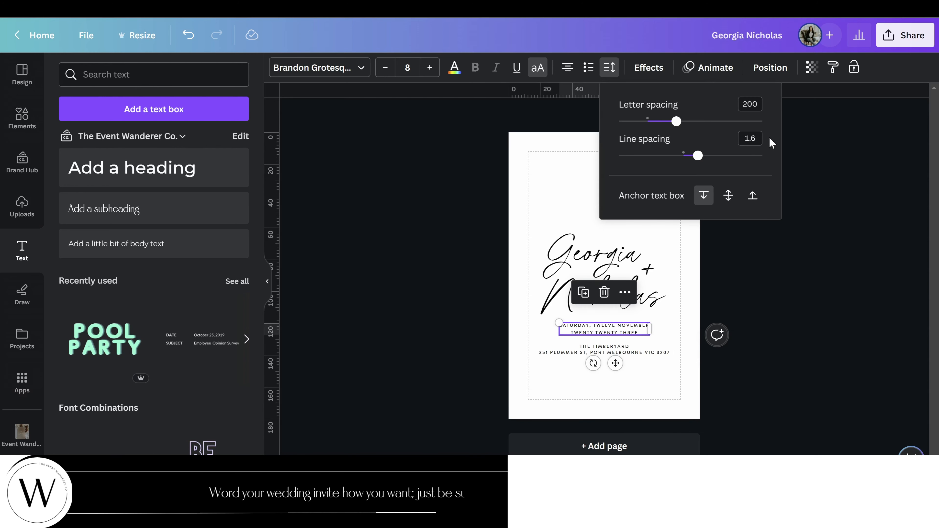
Step: Set the line spacing of the venue text box to 1.6 and deselect it
click(605, 350)
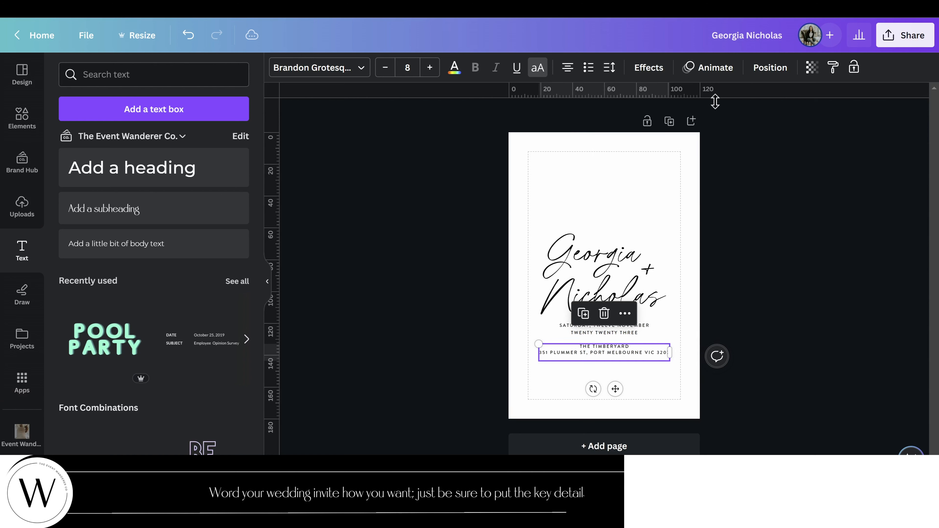
click(610, 67)
click(751, 138)
text(1.6)
key(Return)
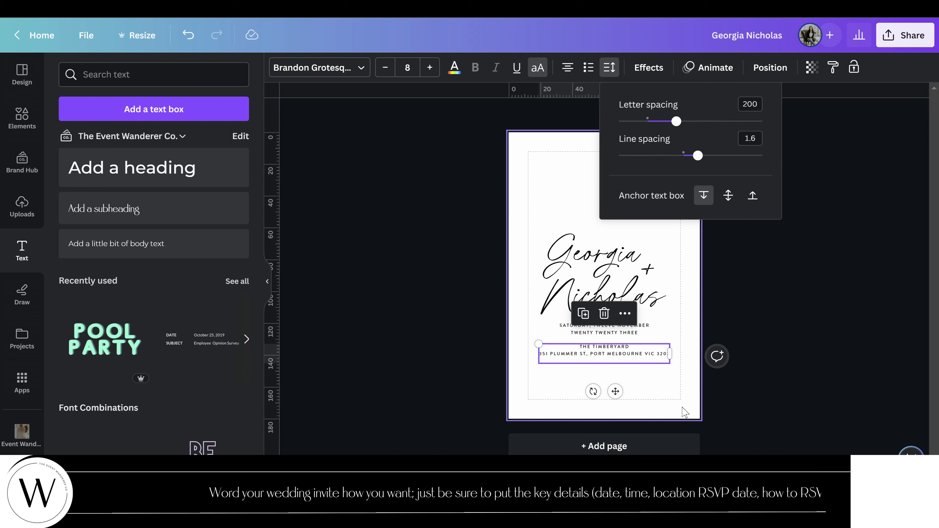
click(664, 371)
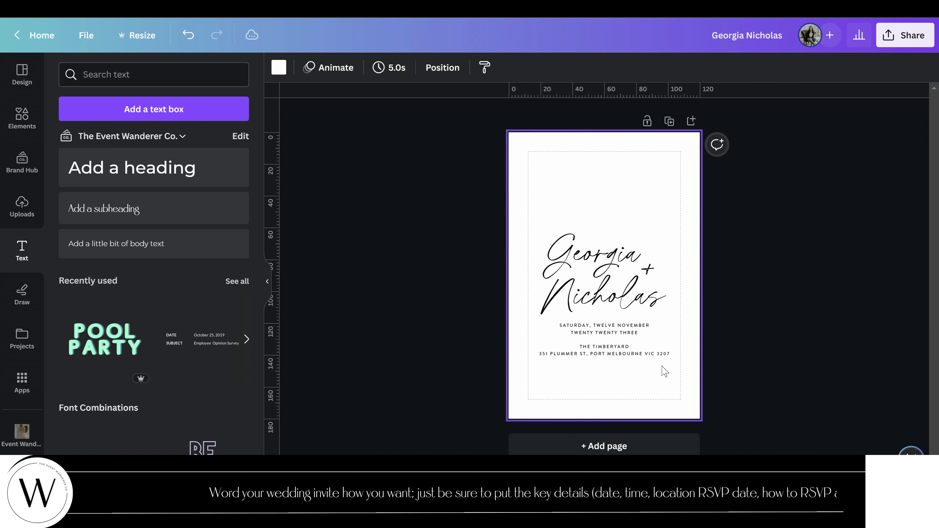
Step: Duplicate the venue text box directly below the original
click(641, 360)
key(ctrl+d)
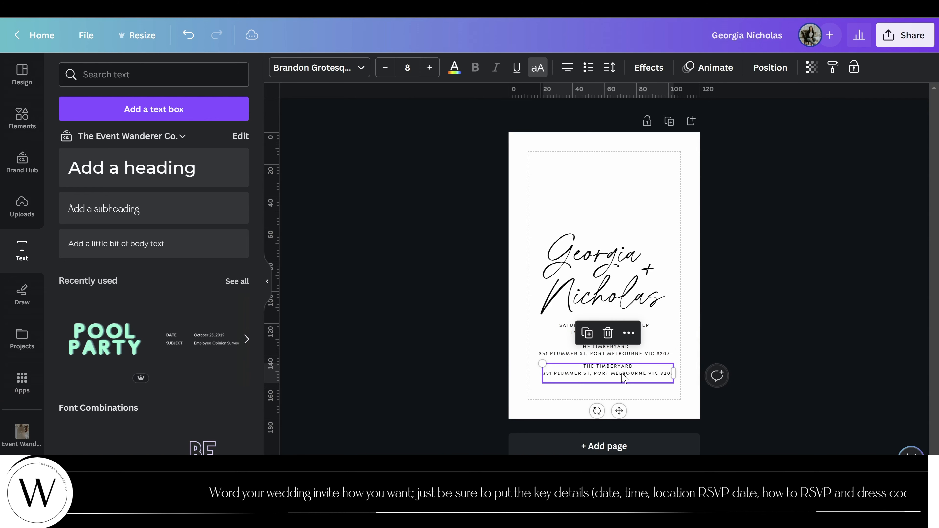
double_click(628, 377)
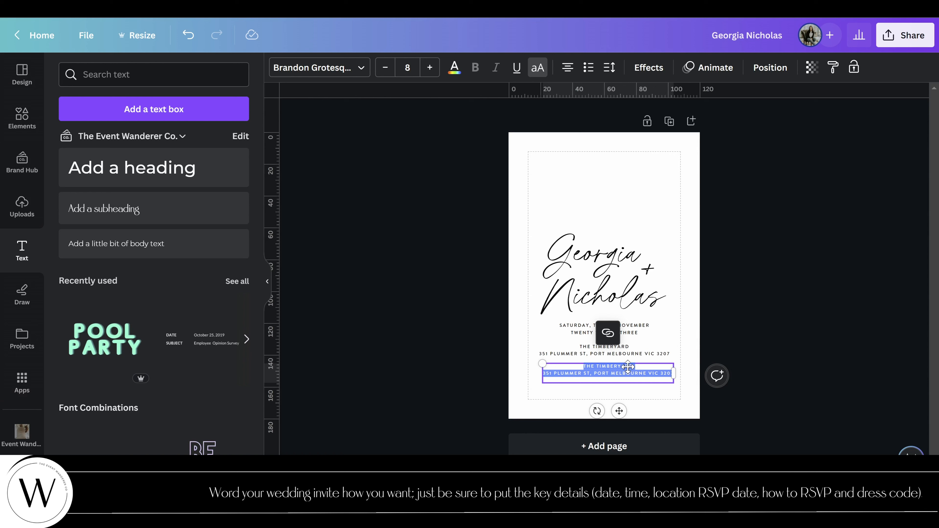
Step: In the original venue text box, break the address onto a new line after the street, drop the comma and spell out "STREET"
click(600, 356)
click(599, 357)
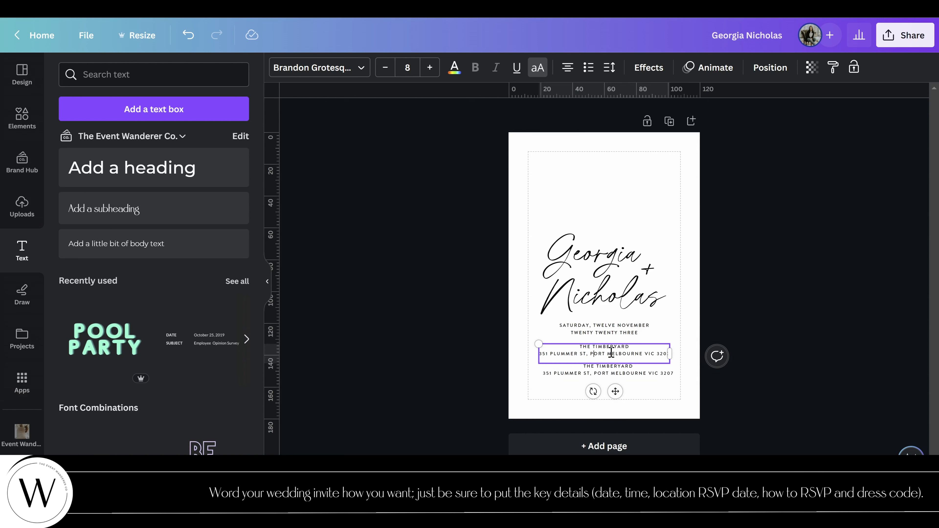
key(Return)
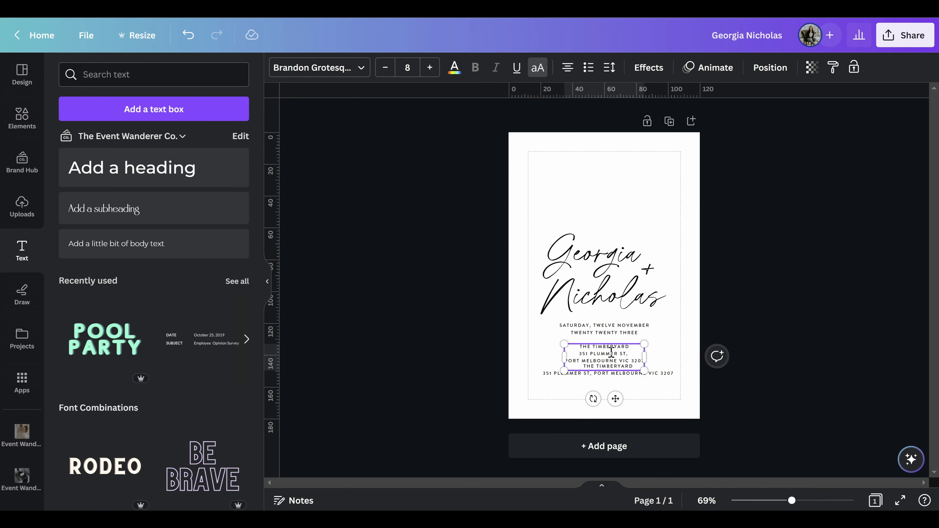
key(BackSpace)
text(REET)
Step: Move the duplicated venue text box down clear of the original and centre it horizontally on the page
click(656, 379)
drag(674, 381, 671, 387)
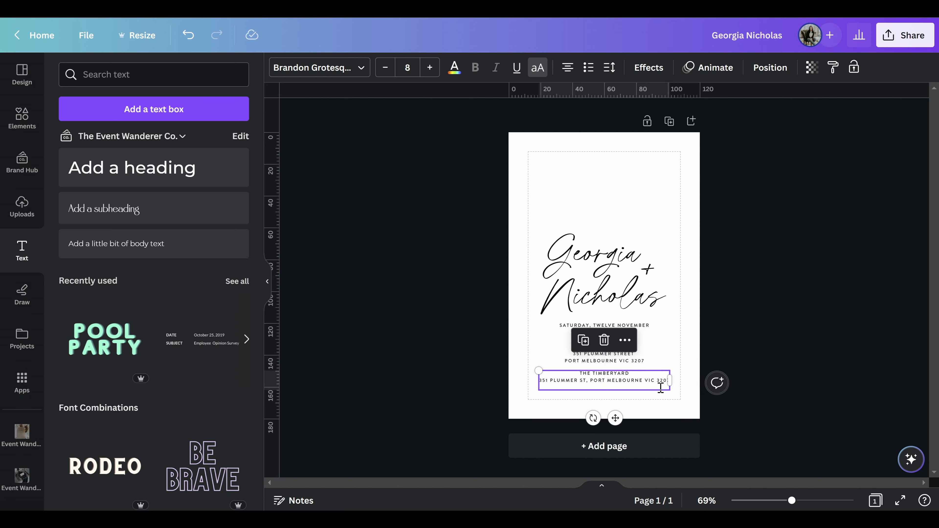
Step: Replace the text in the duplicated venue text box with "RECEPTION TO FOLLOW"
double_click(664, 387)
key(BackSpace)
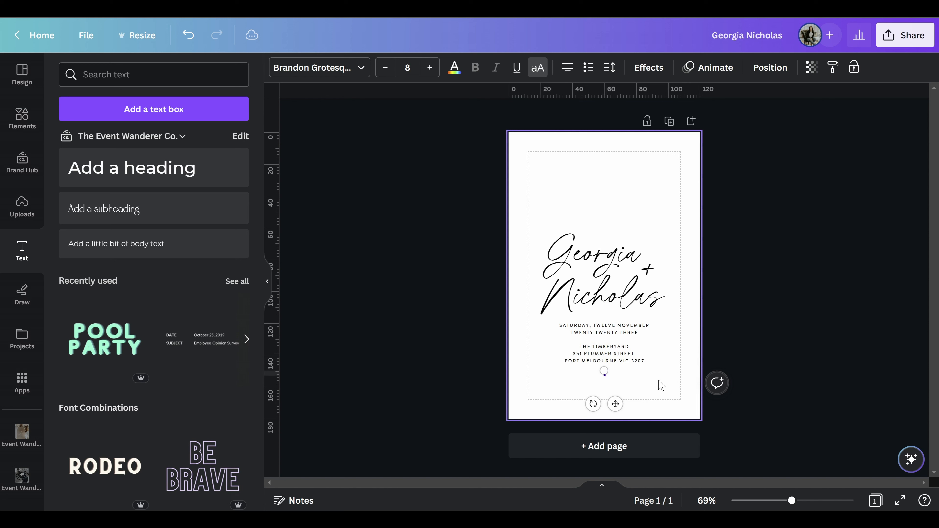
text(EPTION TO FOLLOW)
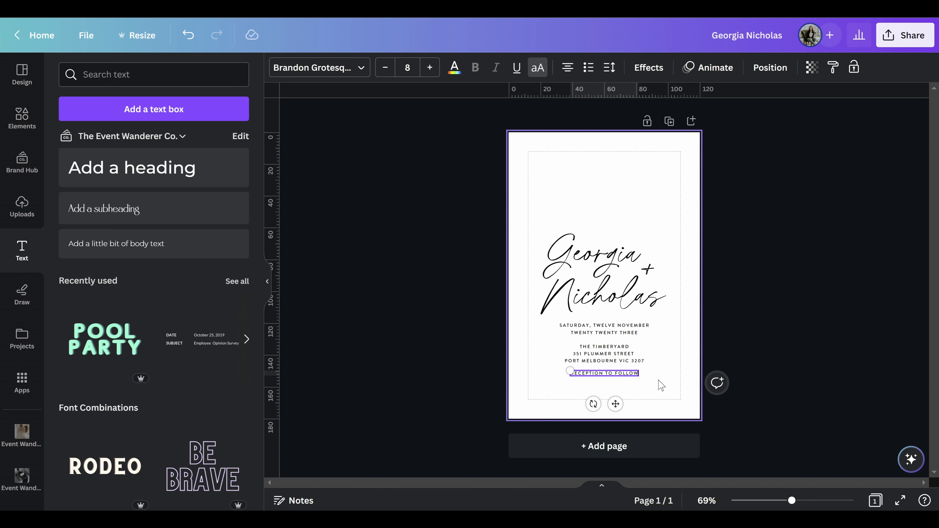
click(661, 385)
Step: Duplicate the date text box and move the copy above the couple's names, centred on the page
click(633, 332)
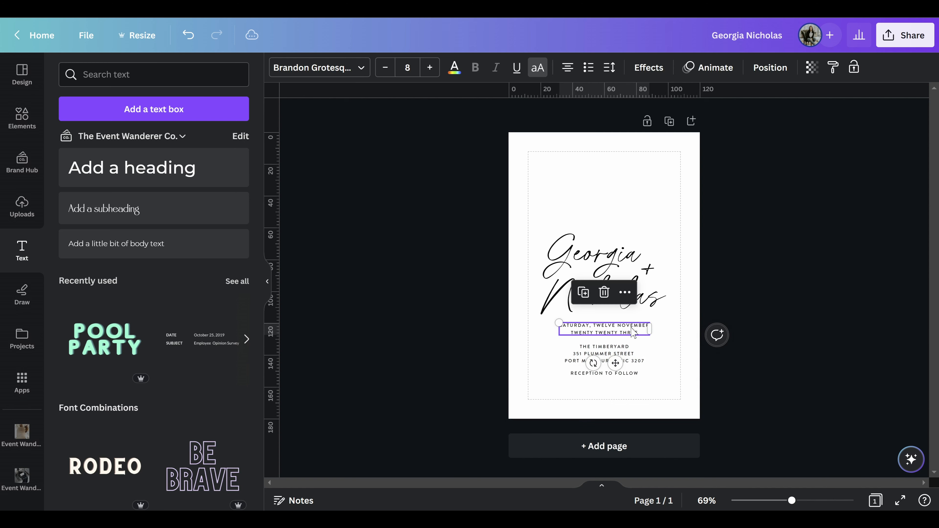
key(ctrl+d)
drag(632, 338, 631, 224)
click(637, 332)
mouse_move(637, 332)
mouse_down()
mouse_move(654, 344)
mouse_move(637, 343)
mouse_up()
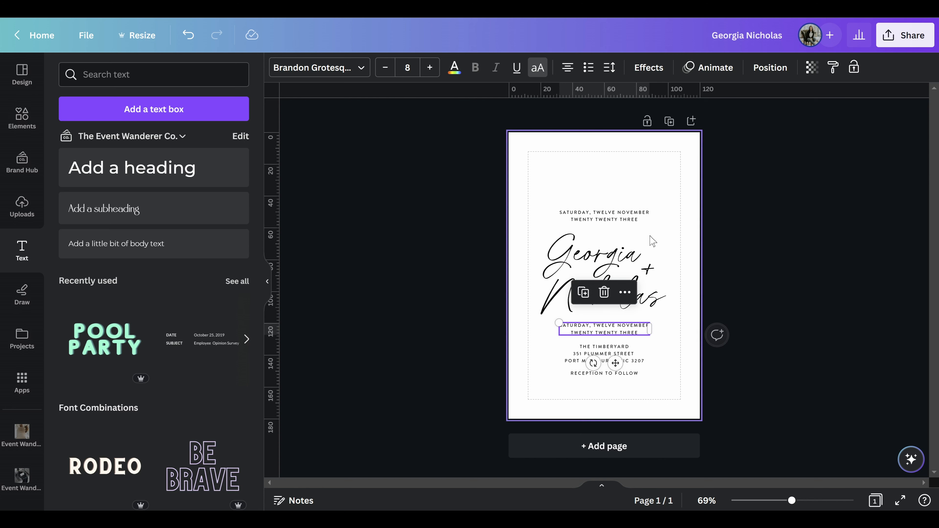
Step: Replace the copied date text above the names with "TOGETHER WITH THEIR FAMILIES, YOU ARE INVITED TO CELEBRATE IN THE MARRIAGE OF"
click(640, 220)
double_click(639, 220)
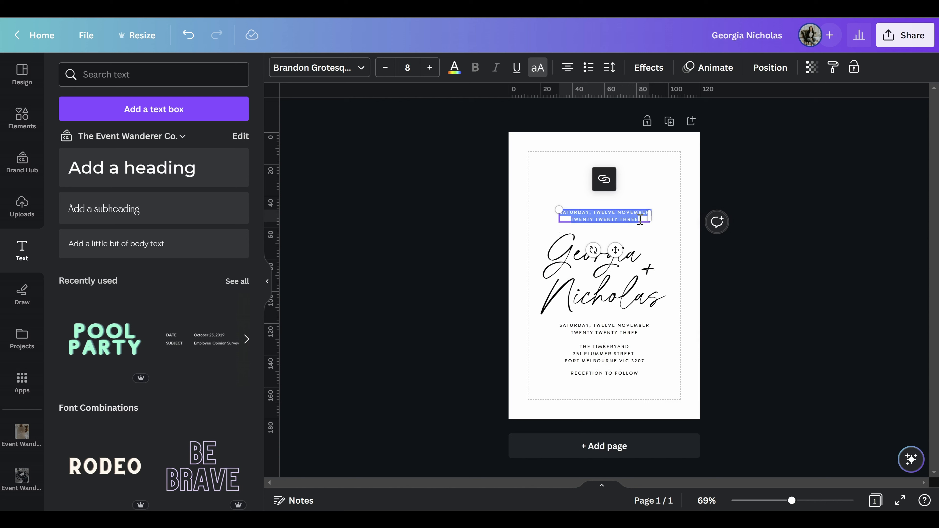
key(BackSpace)
text(TOGETHER WITH TH)
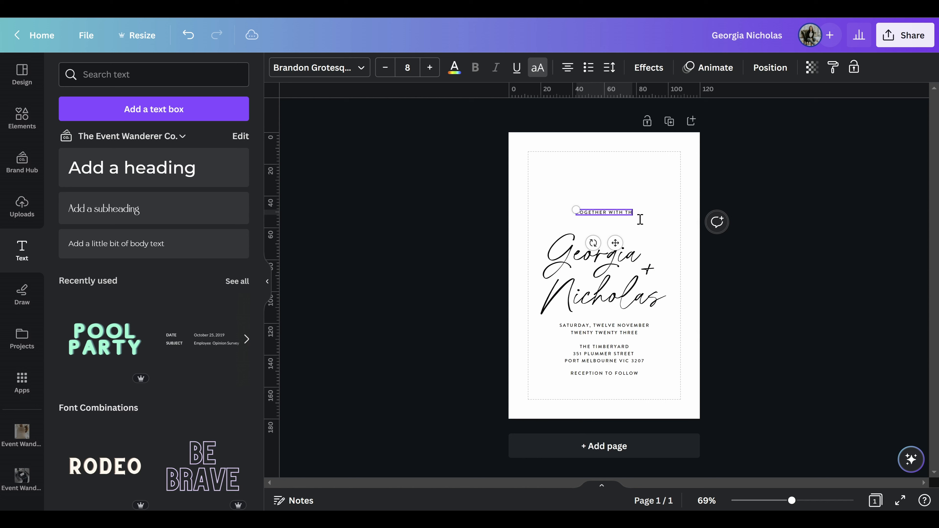
text(EIR FAMIL)
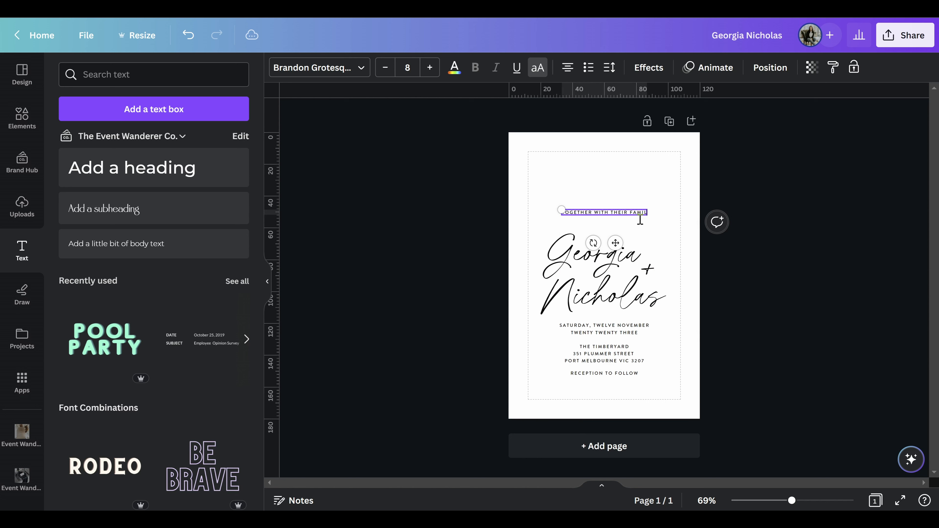
text(IES, YOU AR)
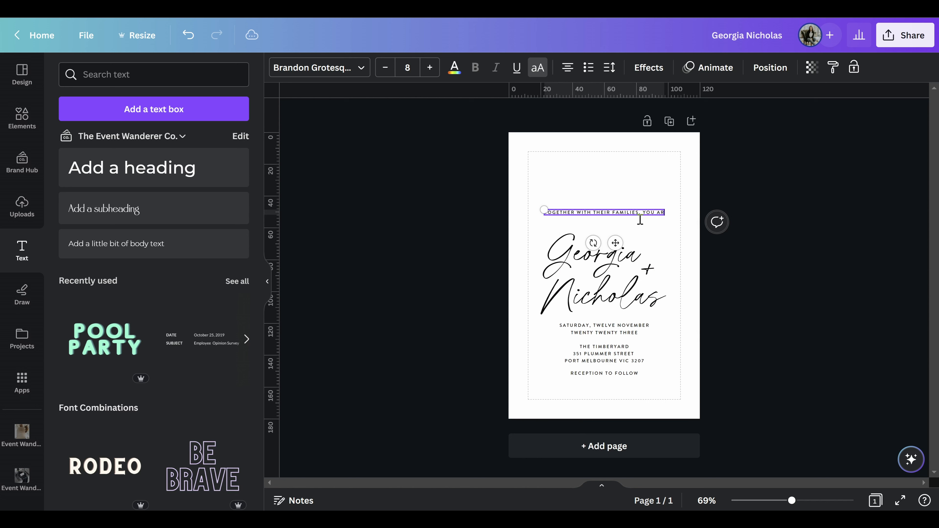
text(E INVITED)
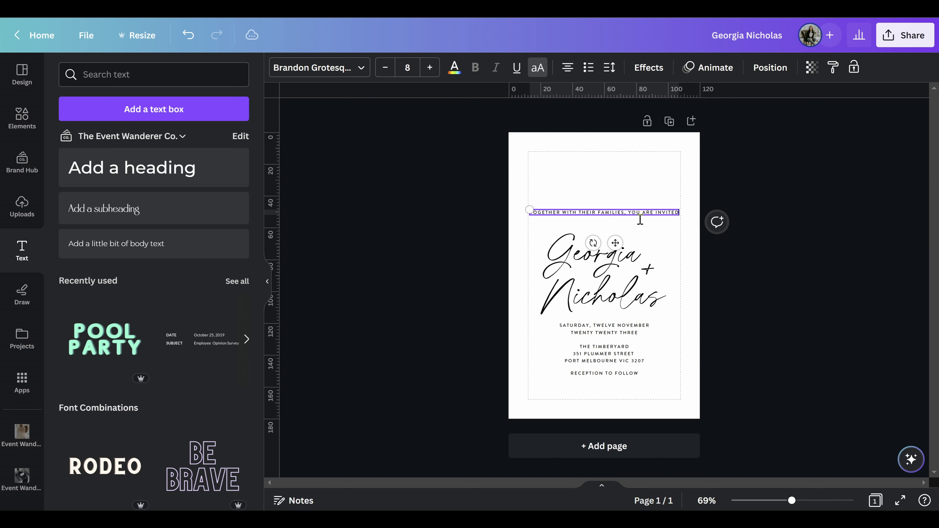
text( TO CELEBRA)
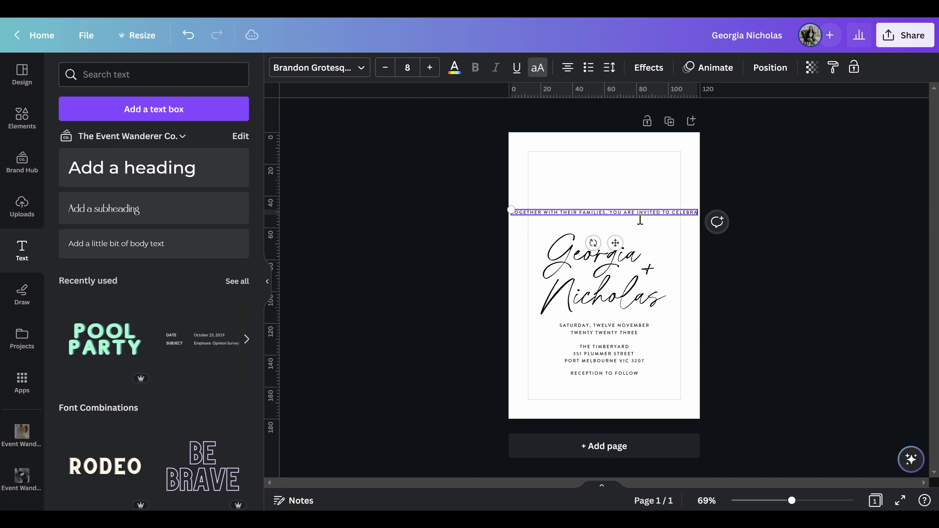
text(TE IN THE MARRIAGE OF)
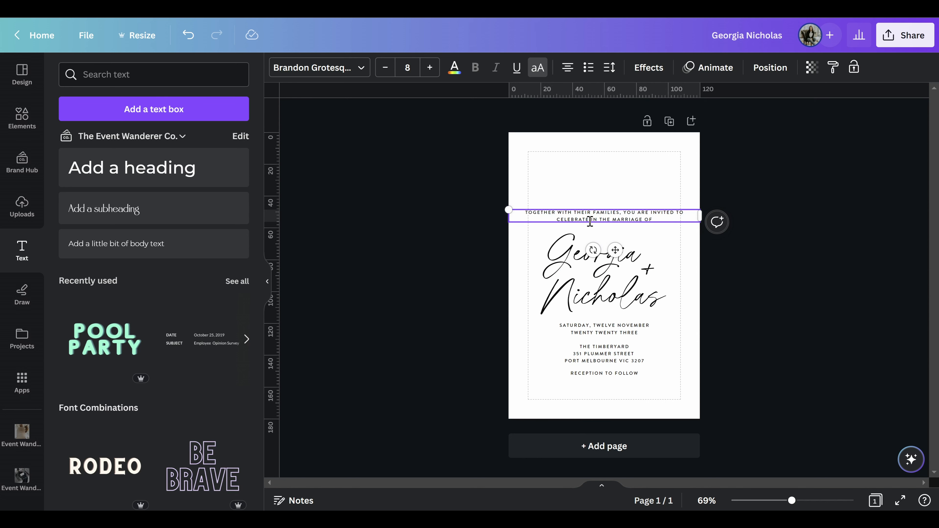
click(522, 237)
Step: Narrow the invitation wording's text box so it wraps onto three lines, and move it up, centred on the page
click(690, 220)
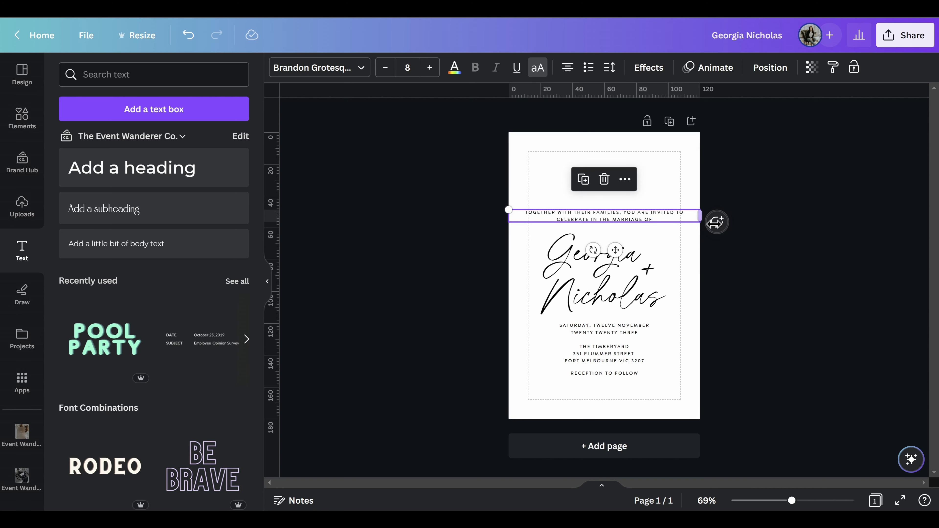
drag(682, 224, 621, 224)
drag(583, 225, 633, 200)
Step: Move the couple's names and plus sign together up beneath the invitation wording and tilt them slightly counterclockwise
click(633, 259)
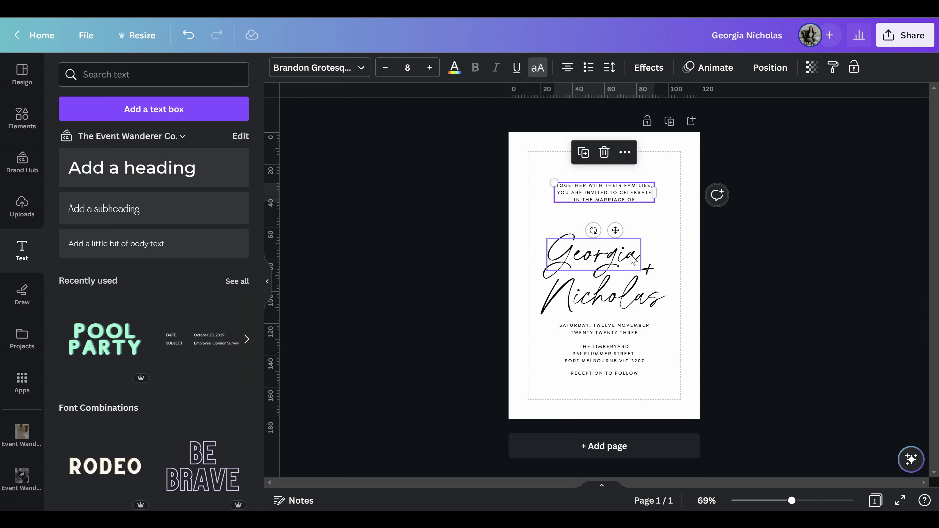
shift+click(650, 274)
shift+click(653, 305)
drag(653, 305, 653, 280)
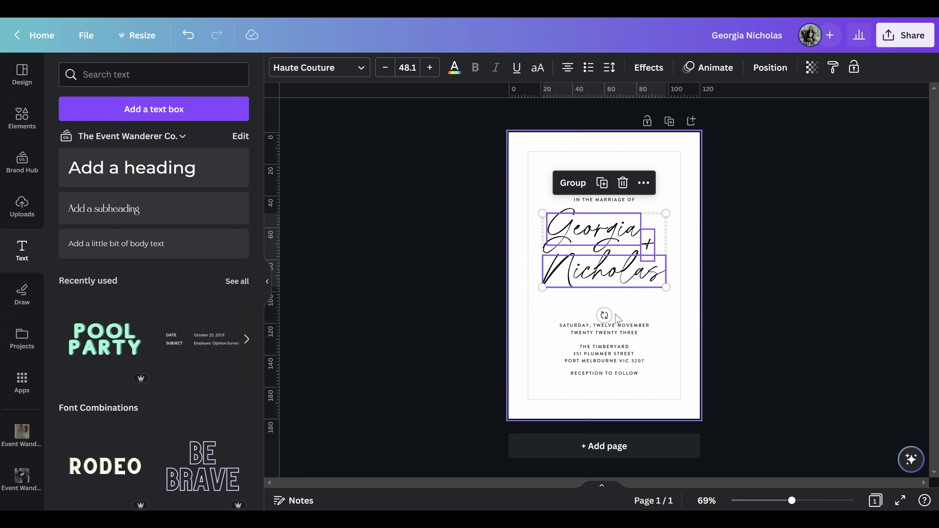
drag(604, 314, 624, 325)
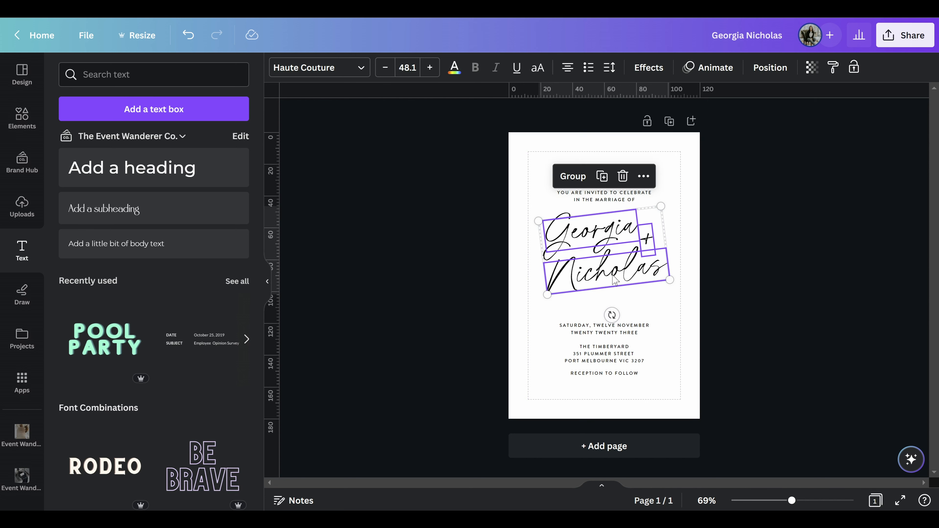
drag(622, 281, 621, 286)
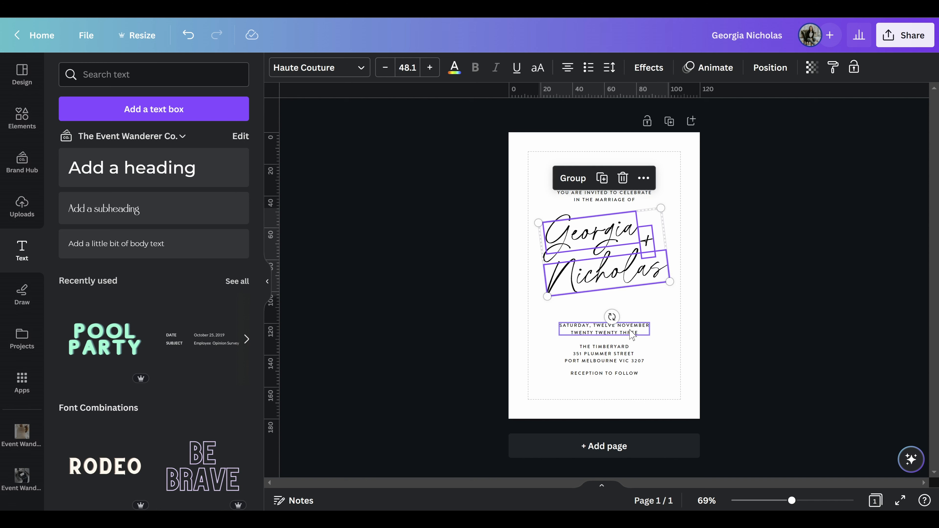
Step: Move the date and venue text boxes up beneath the names and remove the empty last line from the venue text
drag(634, 337, 631, 322)
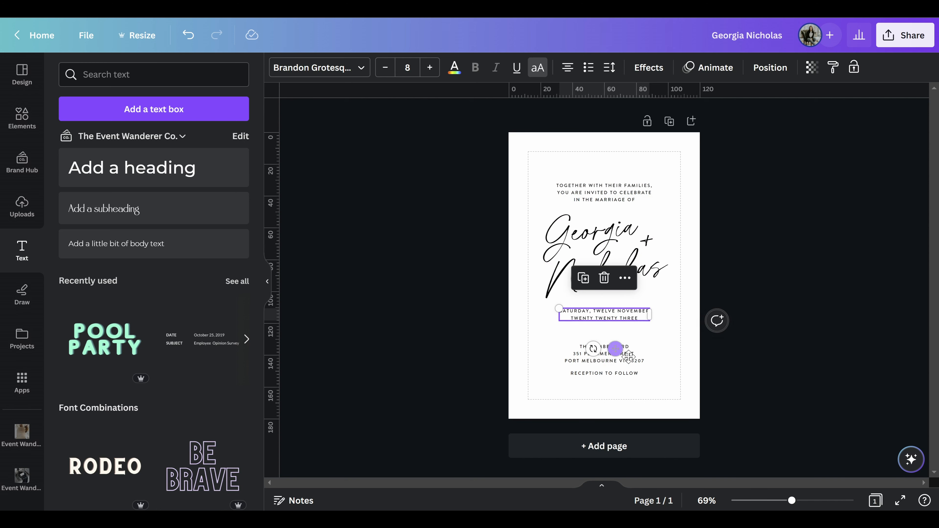
click(635, 362)
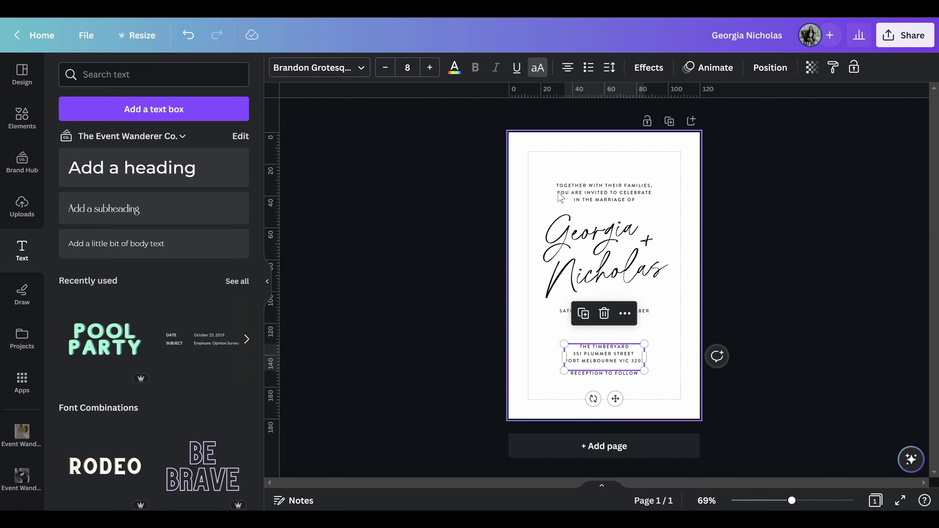
click(611, 365)
key(BackSpace)
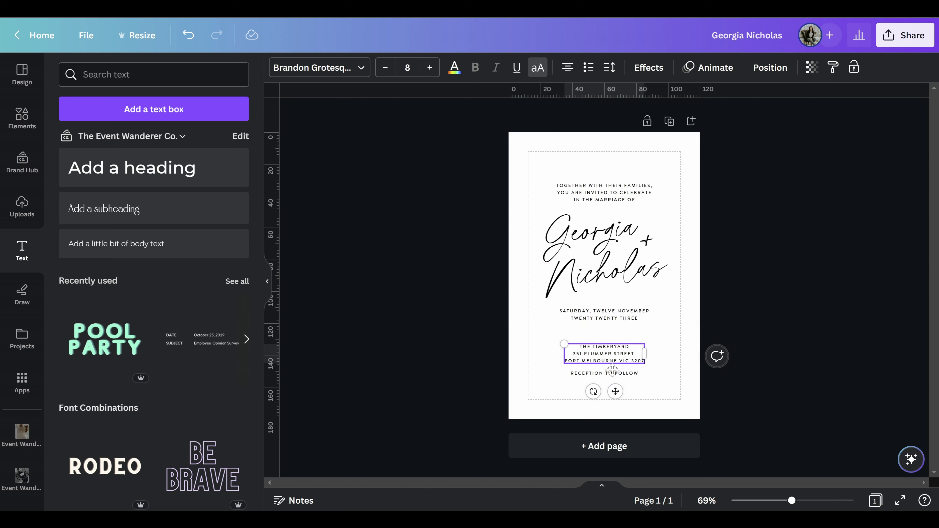
click(775, 358)
click(608, 358)
drag(608, 358, 607, 339)
Step: Restyle the reception line in the Haute Couture font with uppercase turned off and letter spacing 0
click(634, 374)
click(634, 373)
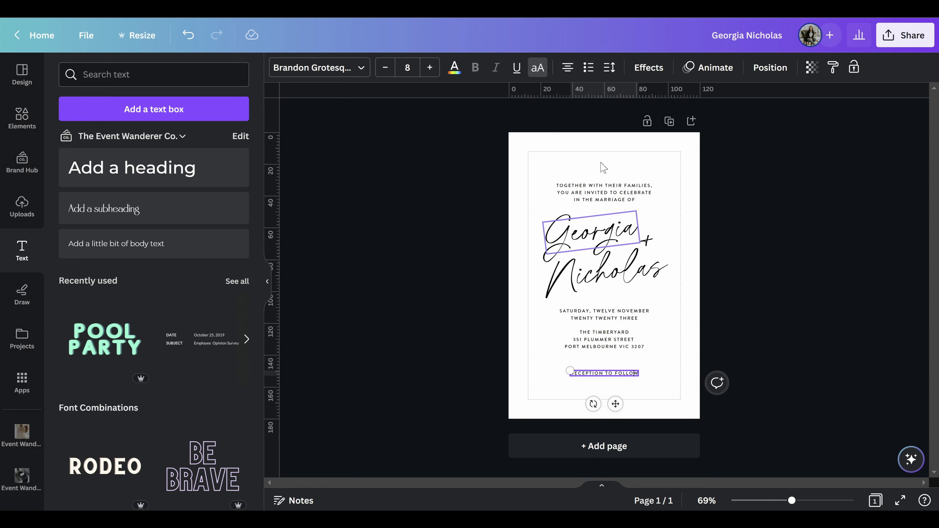
click(318, 68)
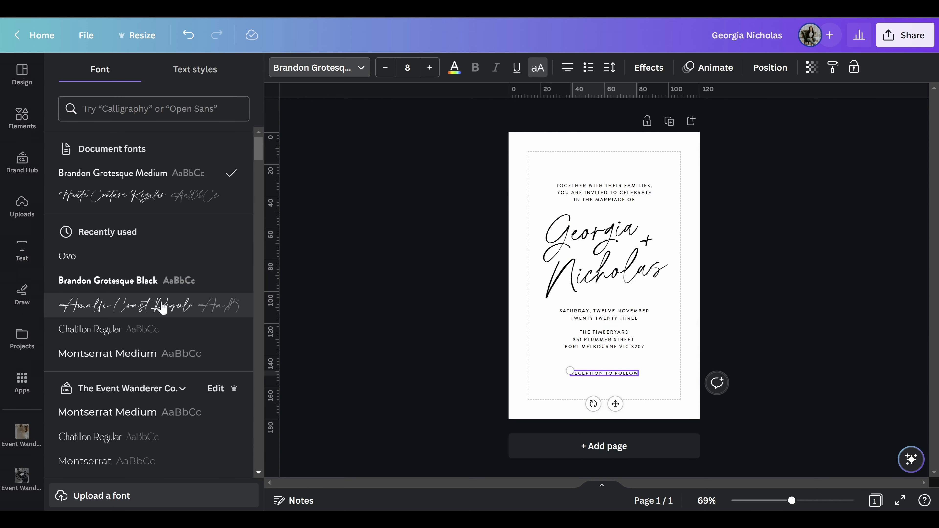
click(191, 201)
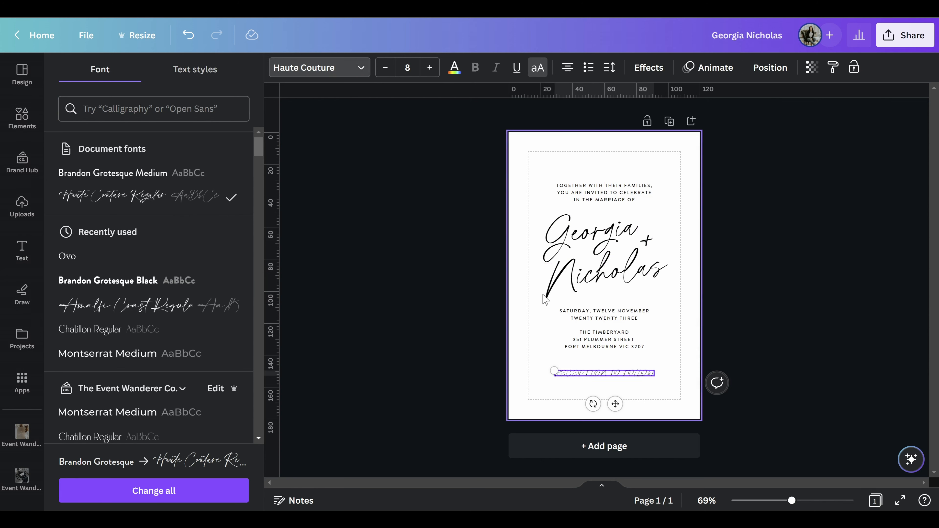
click(549, 73)
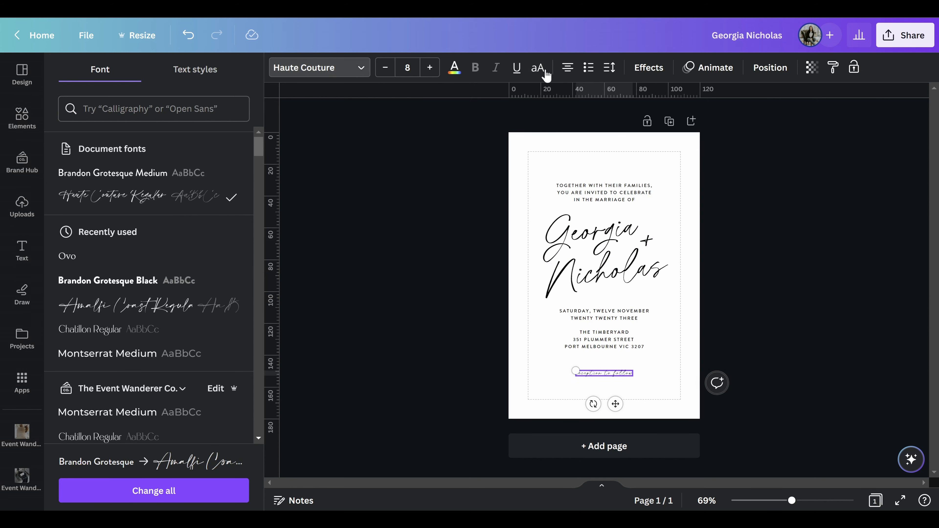
click(649, 67)
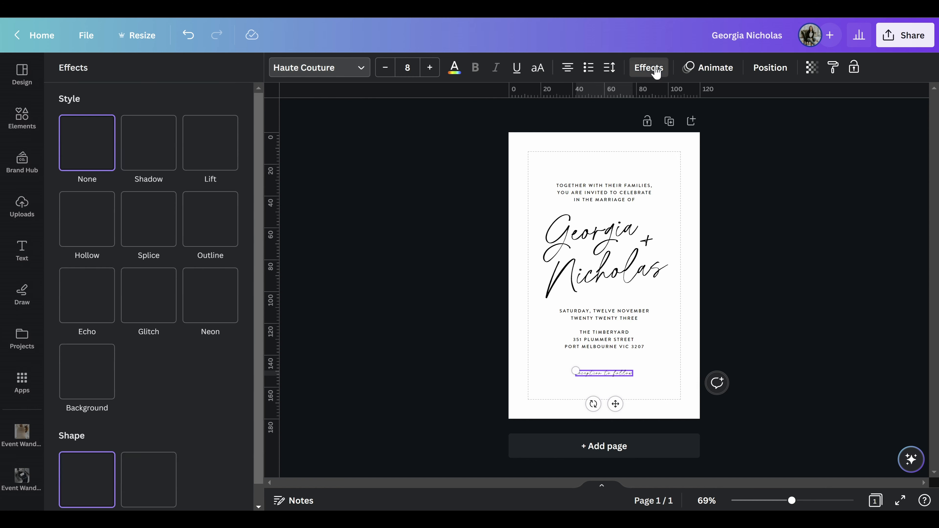
click(609, 67)
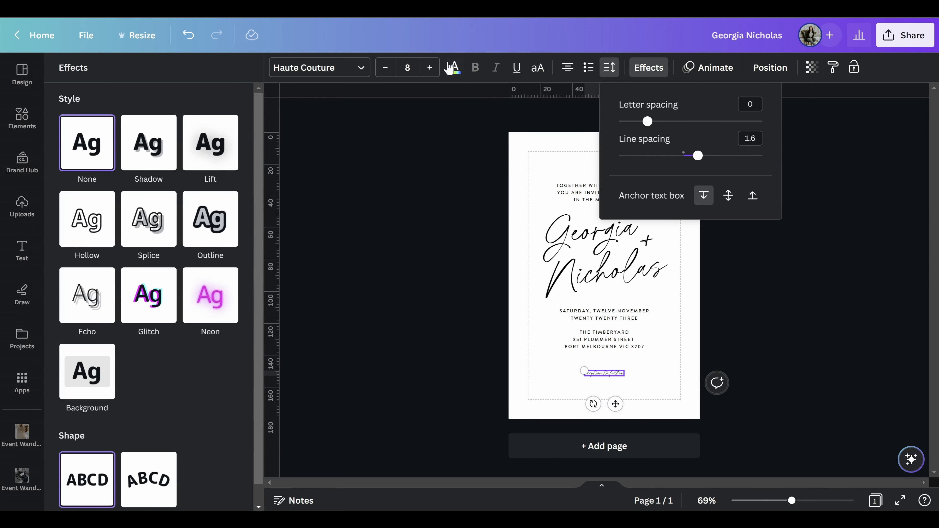
Step: Enlarge the reception line to font size 17 and move it up, centred just beneath the venue address
click(436, 70)
click(436, 70)
click(436, 70)
click(436, 70)
click(436, 70)
click(436, 70)
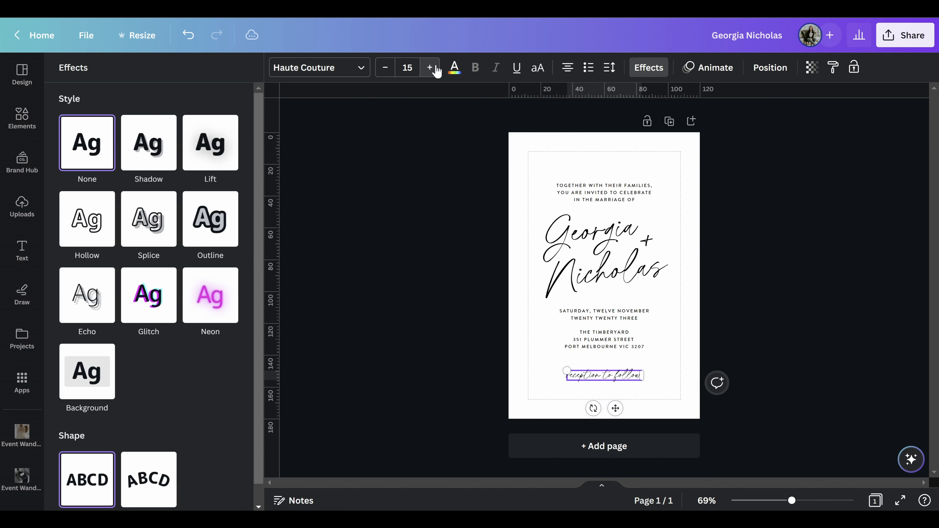
click(648, 394)
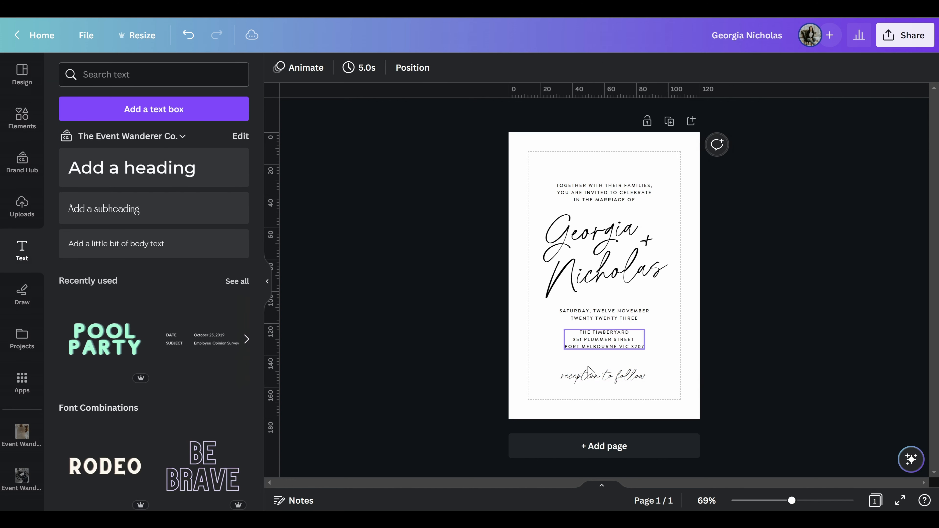
drag(610, 388, 606, 370)
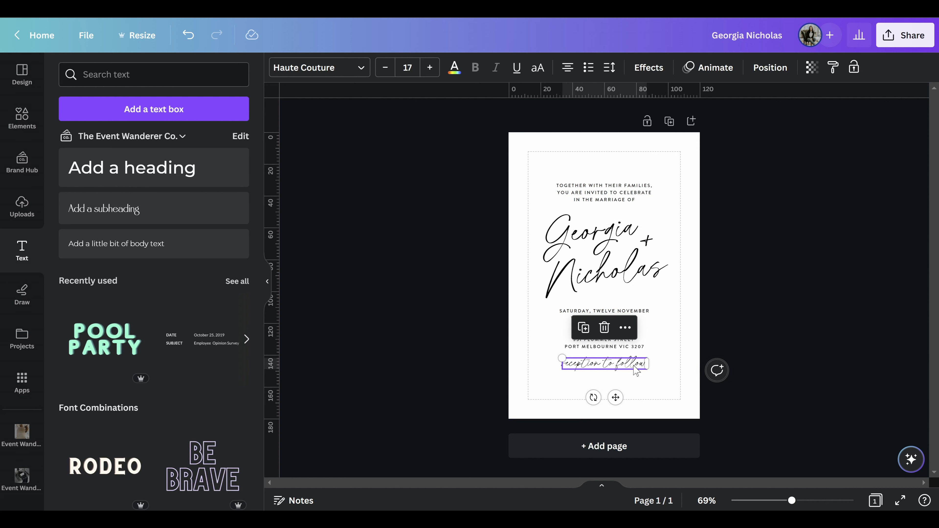
click(672, 379)
Step: Capitalise the first and last words of the reception line so it reads "Reception to Follow"
double_click(582, 367)
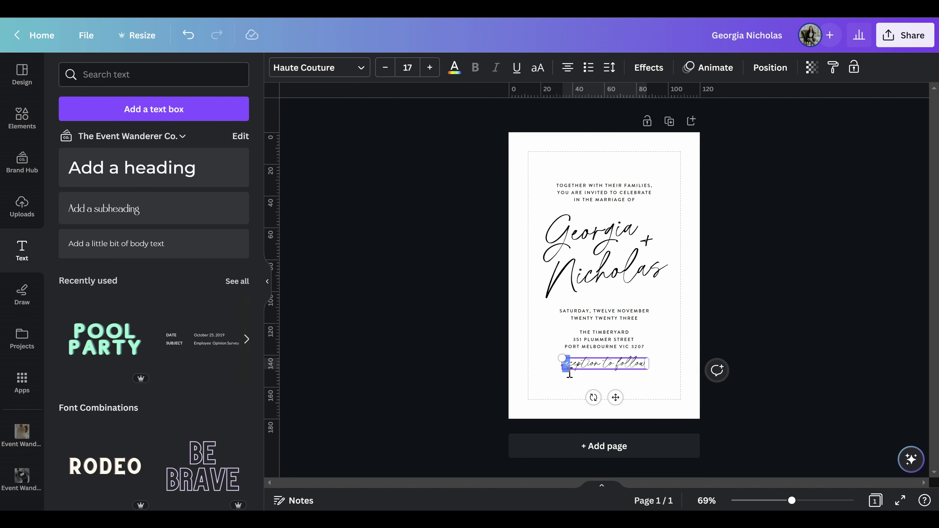
text(R)
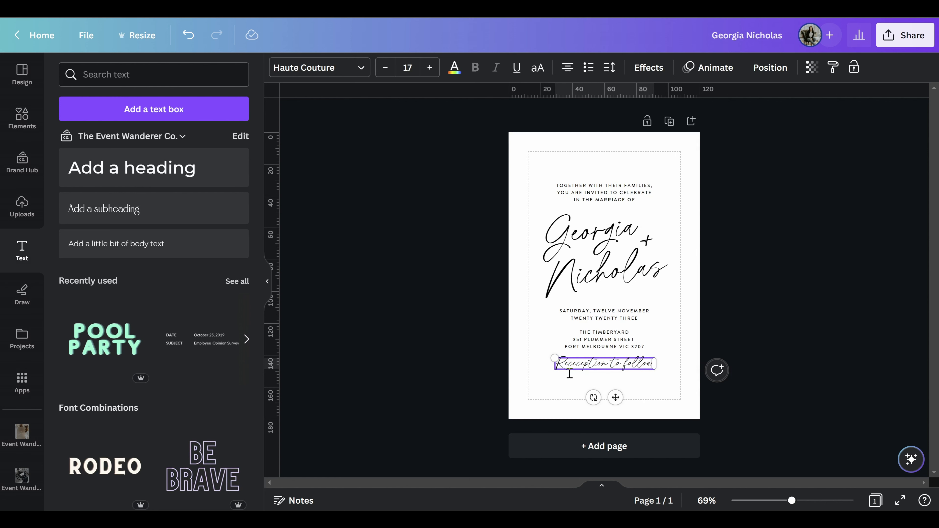
key(BackSpace)
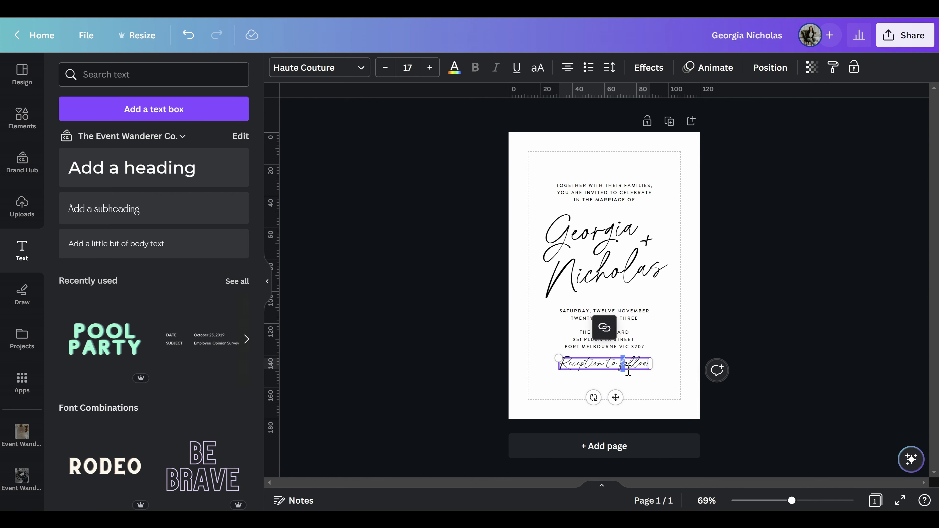
text(F)
click(761, 319)
Step: Reduce the font size of the "Reception to Follow" line to 14
click(644, 369)
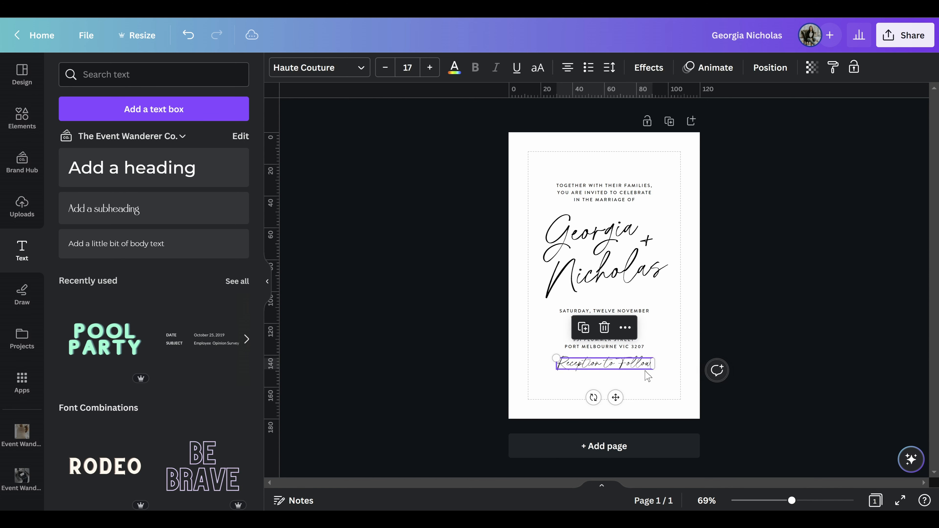
click(391, 67)
click(391, 68)
click(391, 68)
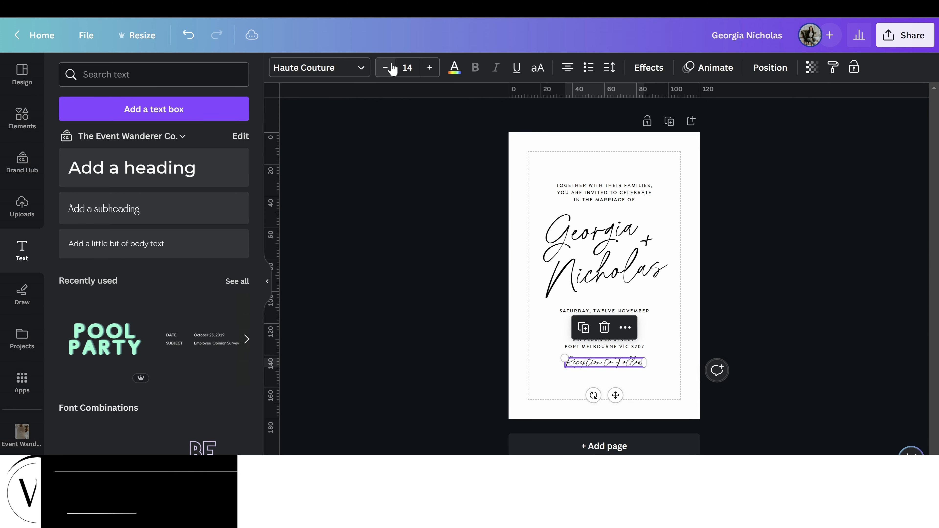
scroll(678, 421, up, 2)
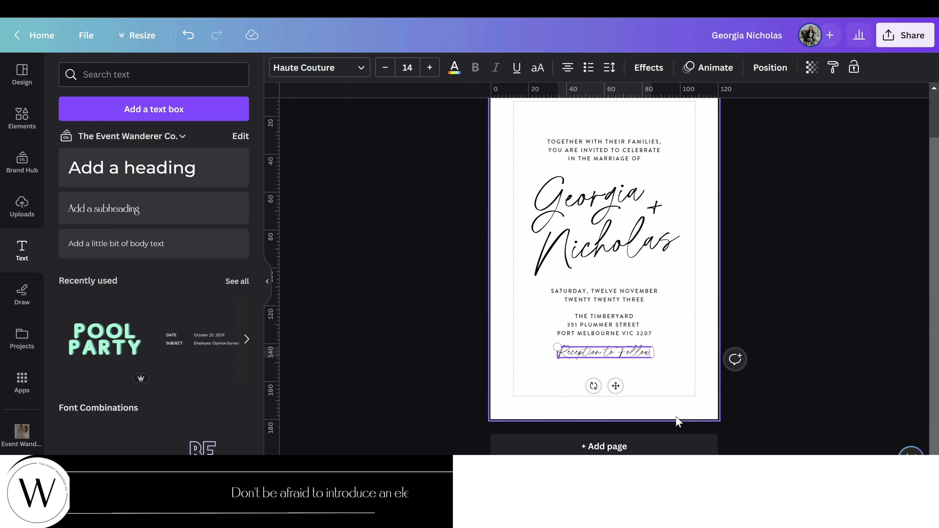
scroll(678, 421, up, 2)
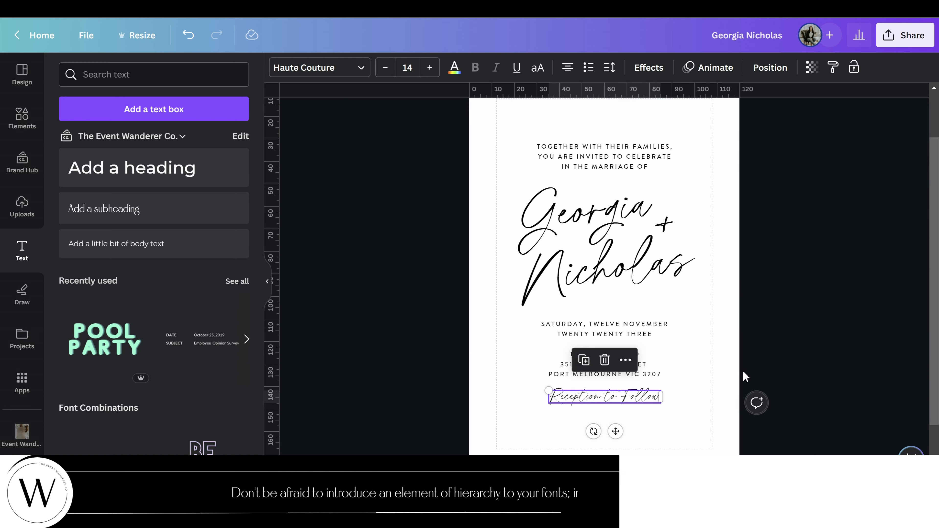
Step: Set the venue name line "THE TIMBERYARD" in the Brandon Grotesque Black font
click(714, 412)
click(621, 401)
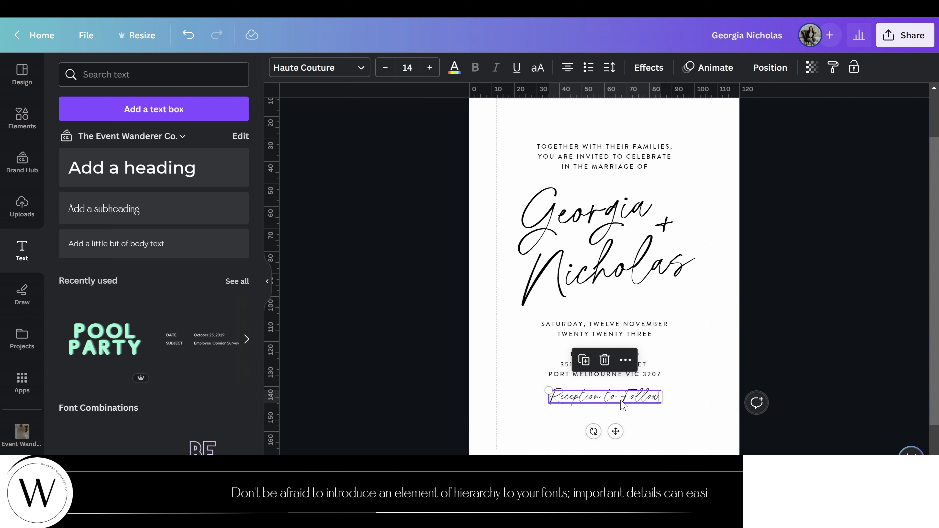
click(628, 364)
mouse_move(560, 364)
mouse_down()
mouse_move(612, 374)
mouse_move(568, 354)
mouse_up()
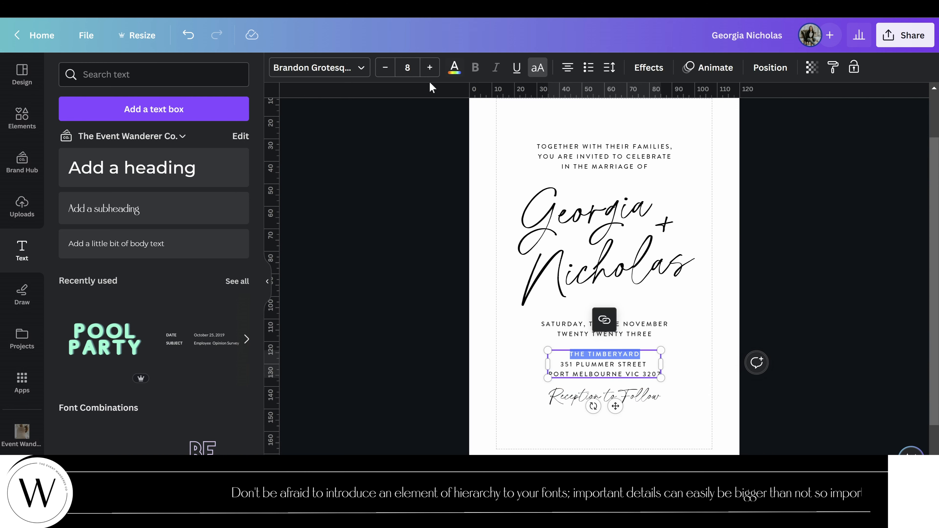
click(343, 67)
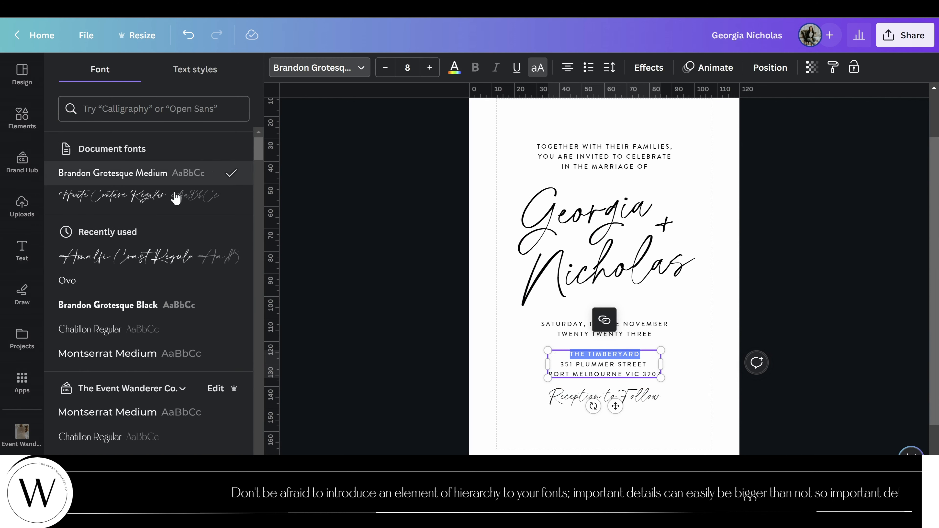
click(178, 305)
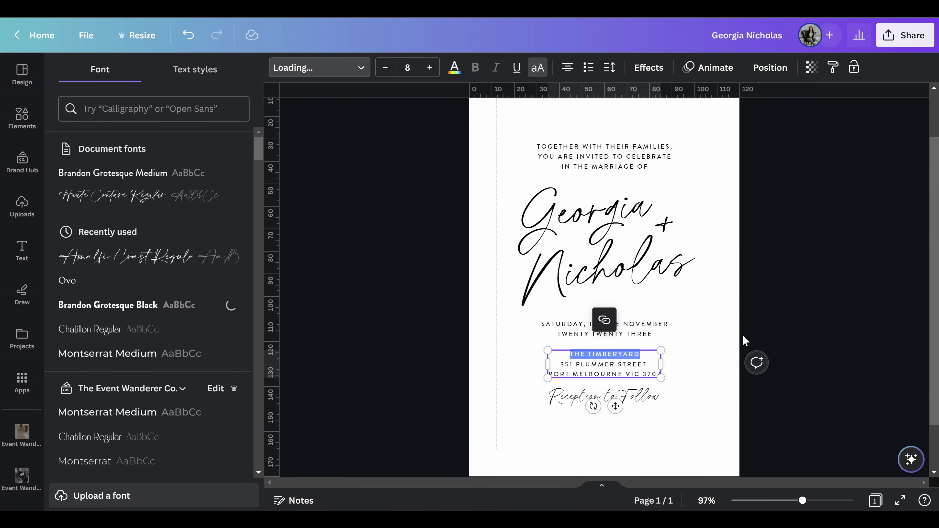
Step: Restyle the date lines in Brandon Grotesque Black and reduce both the date and the venue text to font size 7
click(664, 334)
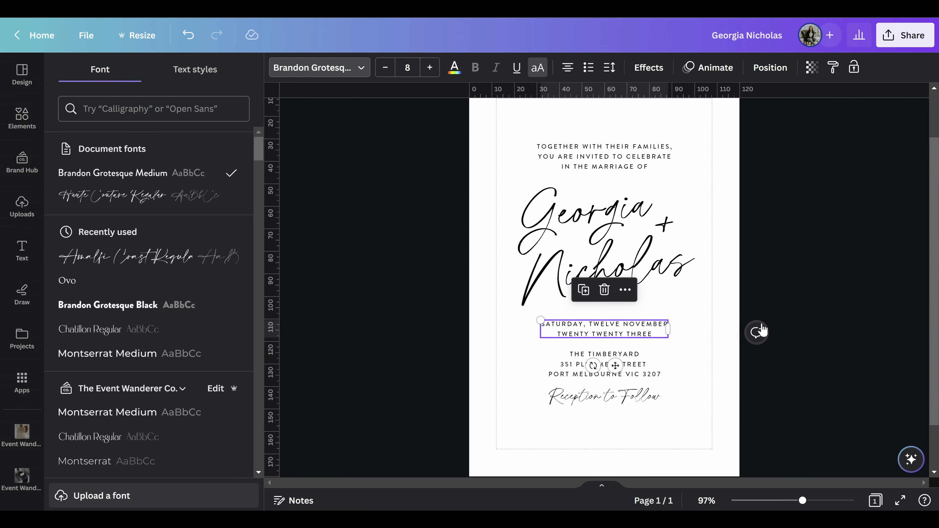
click(385, 68)
click(386, 68)
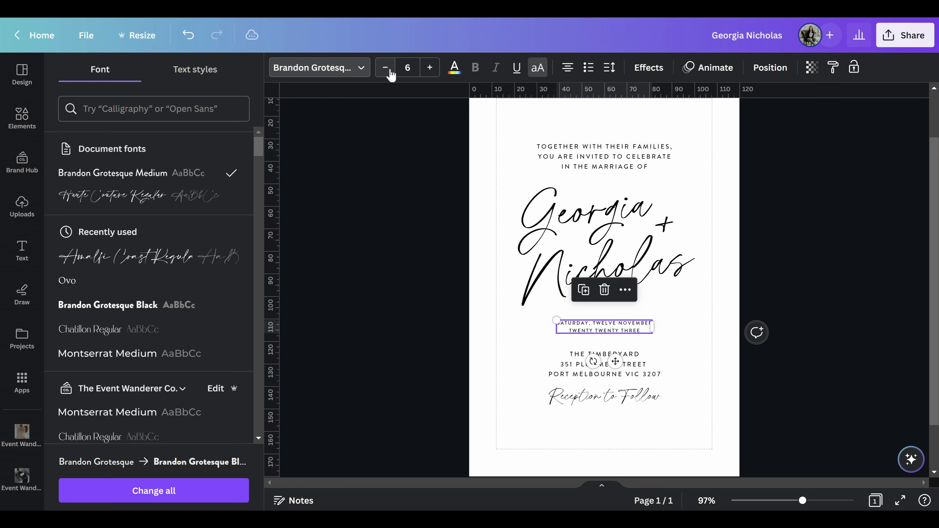
click(430, 68)
click(429, 68)
click(430, 68)
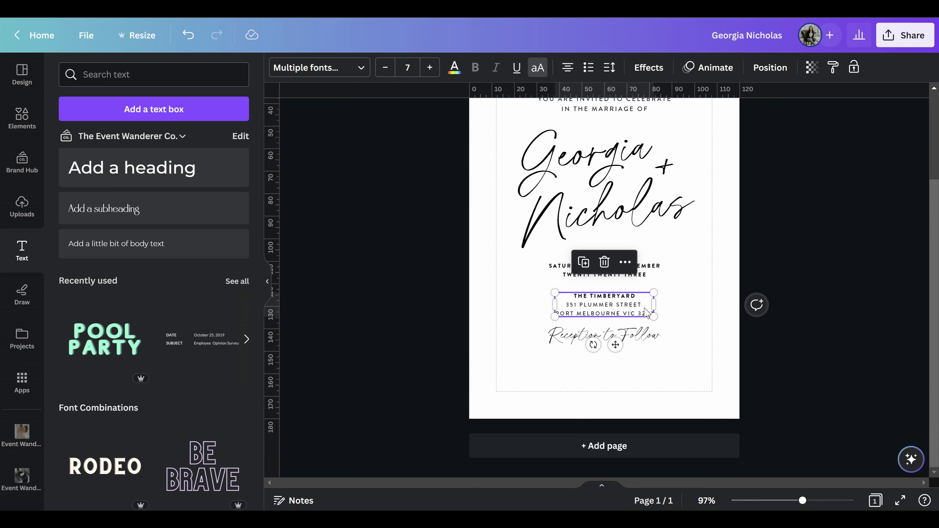
Step: Duplicate the venue text beneath the reception line and replace it with "BLACK TIE ATTIRE" and "RSVP VIA ENCLOSED CARD" on two lines
key(ctrl+d)
drag(640, 312, 628, 364)
double_click(634, 369)
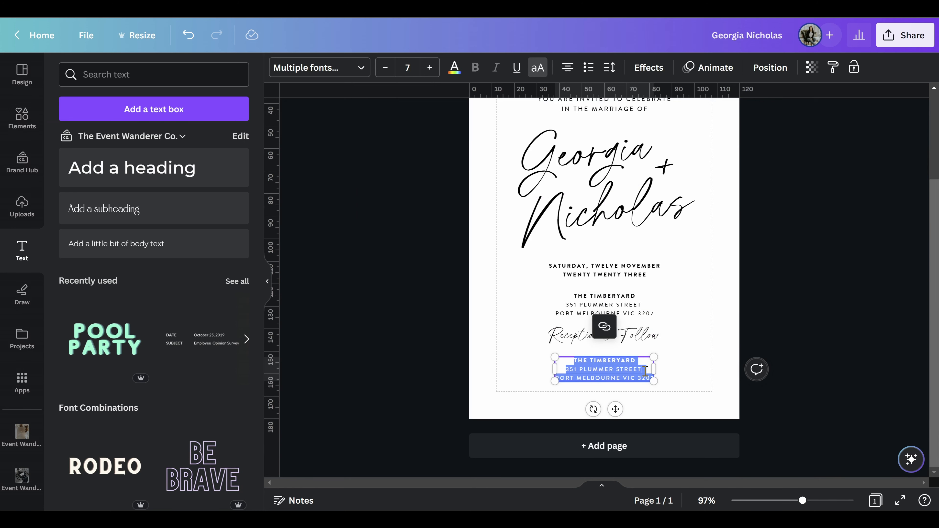
text(BLACK TIE)
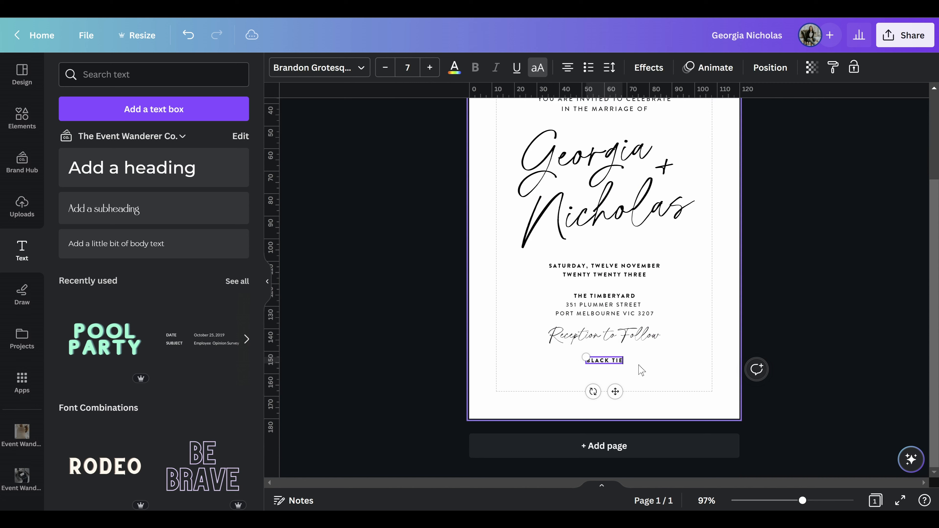
text( ATTIRE)
key(Return)
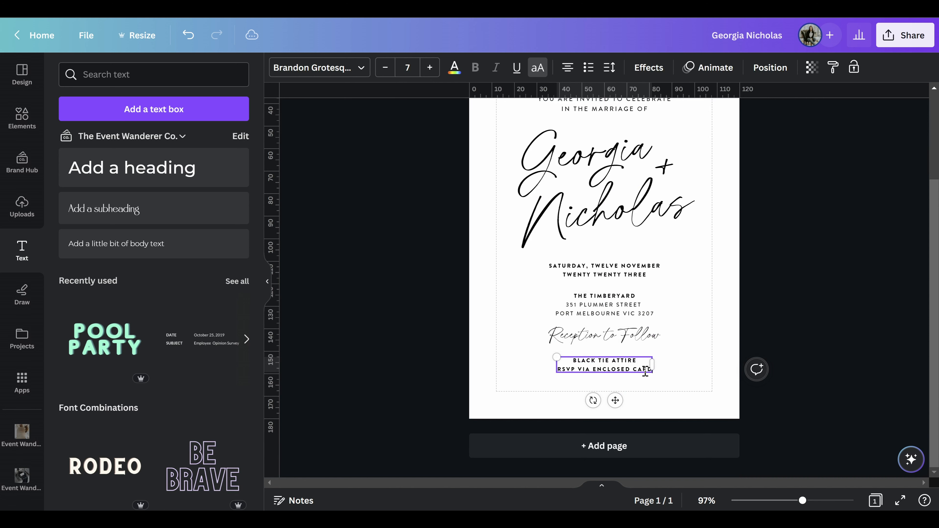
click(681, 370)
Step: Reduce the font size of the attire and RSVP lines to 6
scroll(682, 370, down, 1)
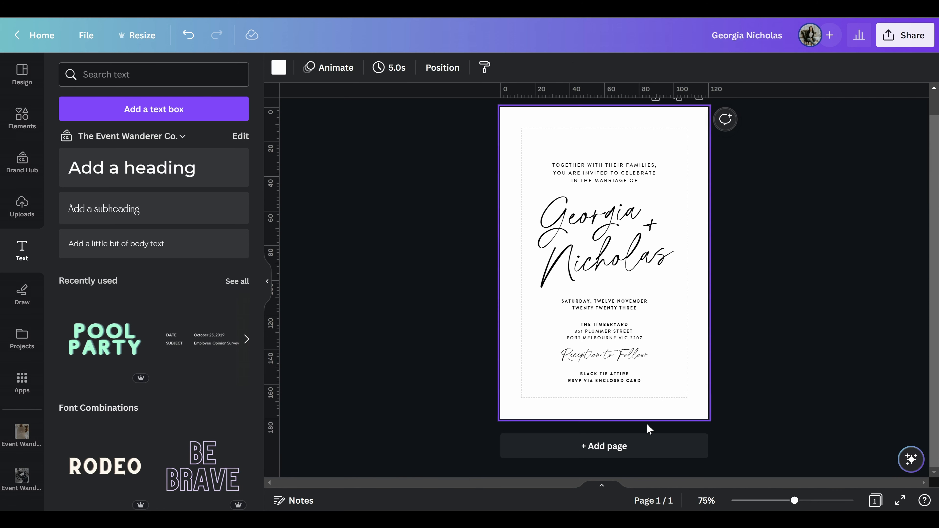
click(628, 380)
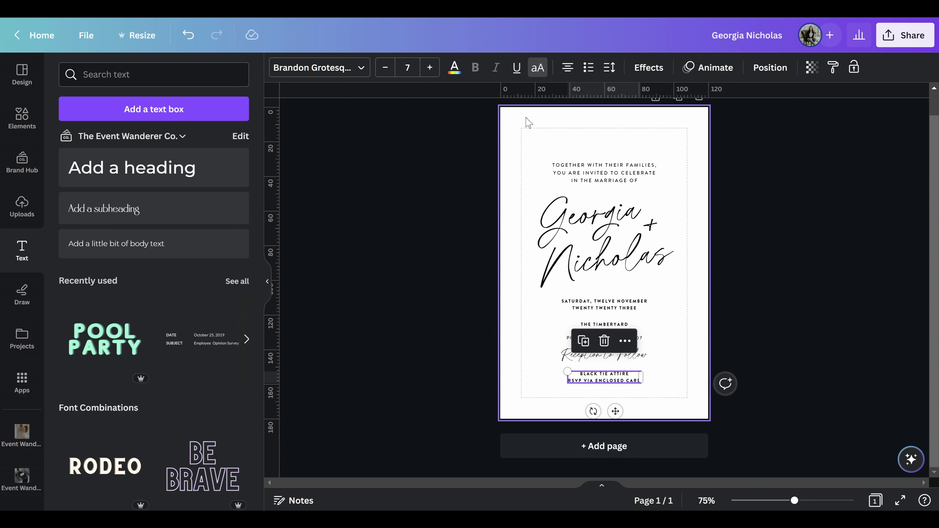
click(388, 74)
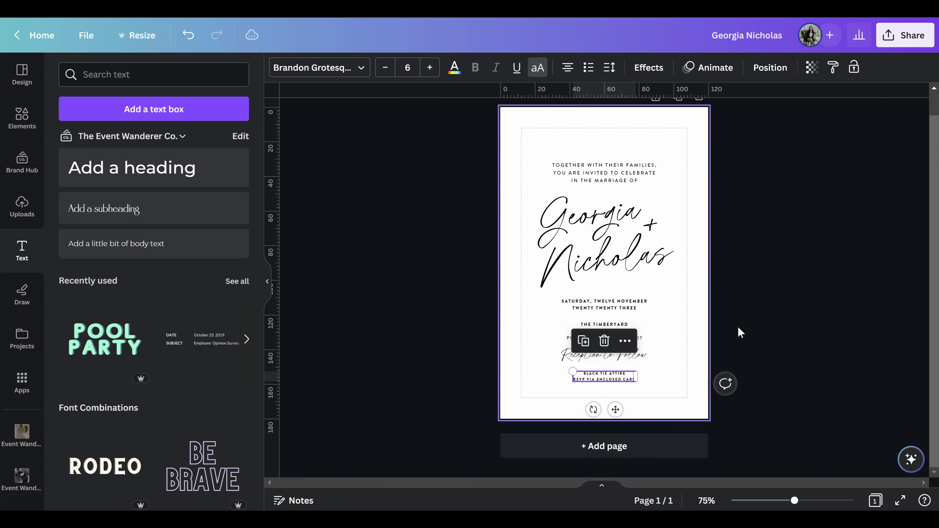
click(645, 370)
Step: Nudge the reception and attire lines down slightly for even spacing, and reposition all the invitation text together within the margins
click(630, 358)
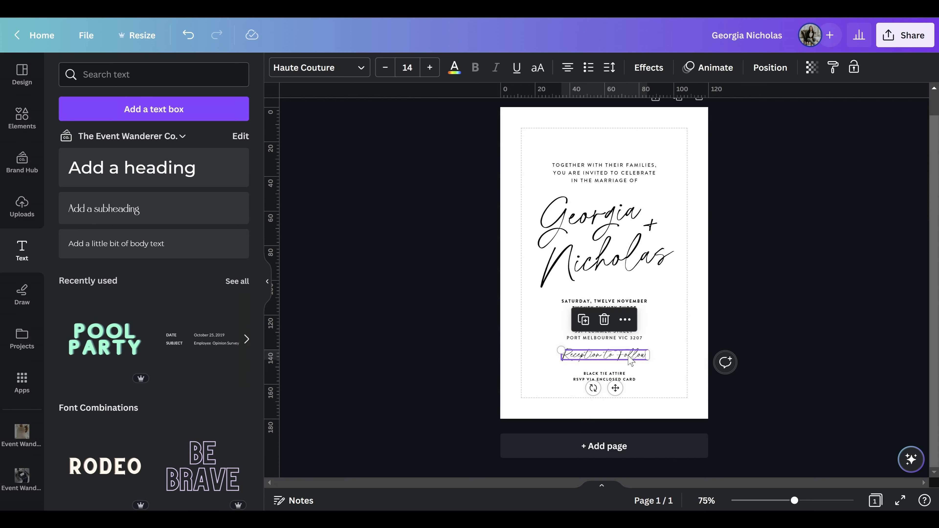
drag(635, 363, 606, 179)
click(621, 379)
click(661, 389)
click(756, 220)
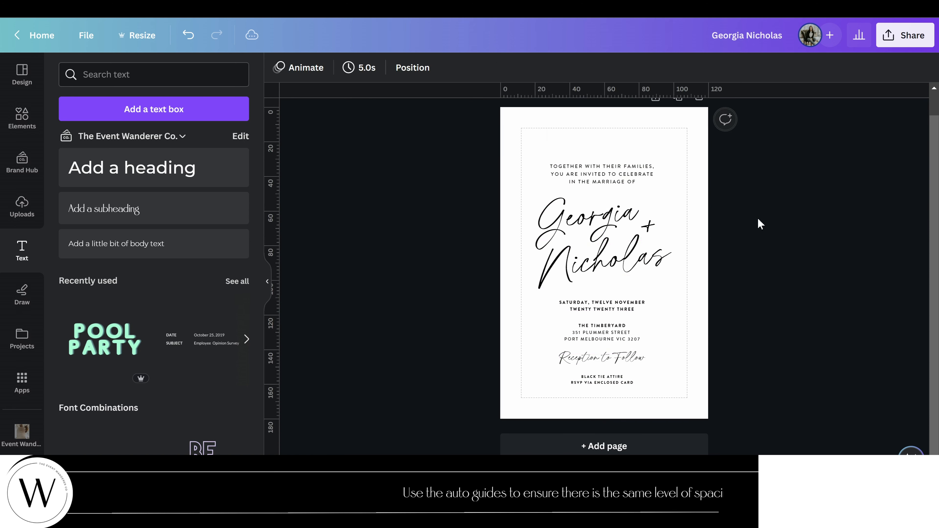
Step: Reduce the font size of the invitation wording above the script names to 7
click(618, 185)
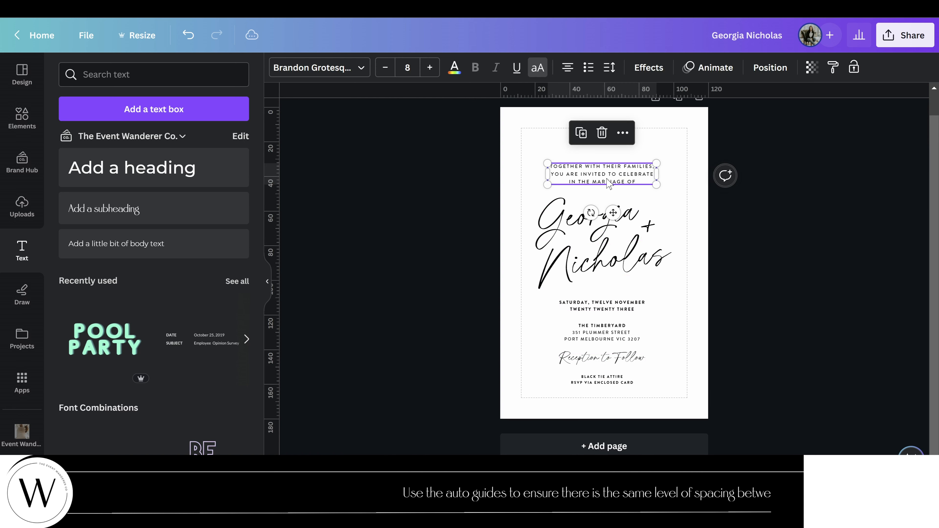
click(384, 67)
click(600, 157)
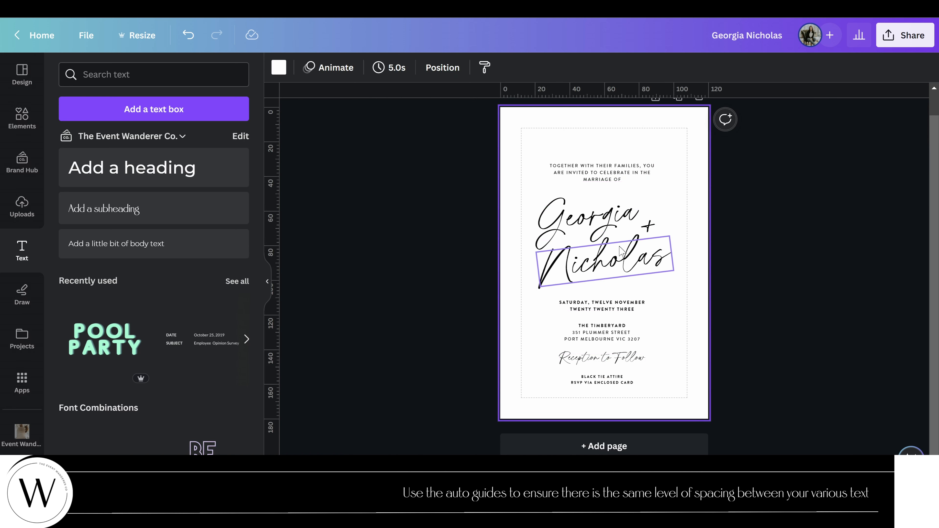
click(633, 181)
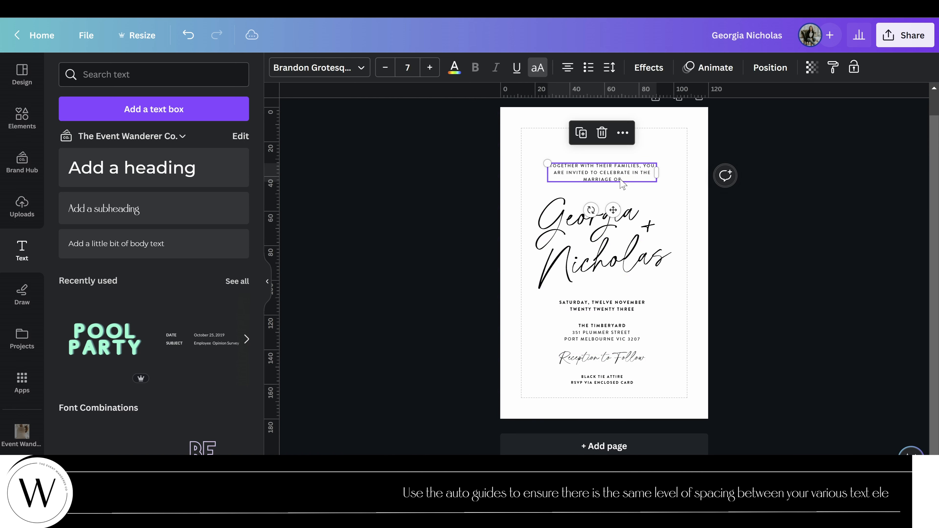
click(603, 305)
click(717, 393)
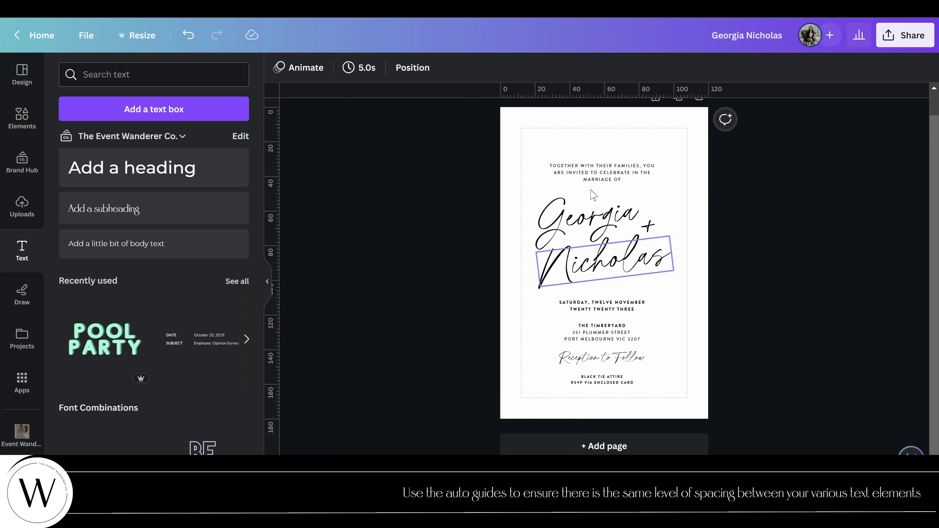
Step: Place a copy of the date text above the invitation wording and replace its text with the two guests' first names joined by a plus sign
click(620, 310)
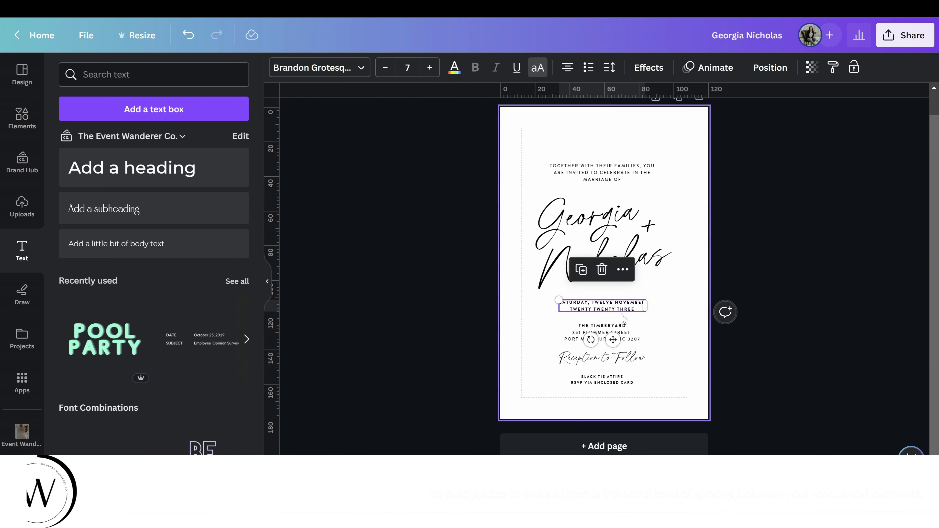
drag(621, 315, 622, 154)
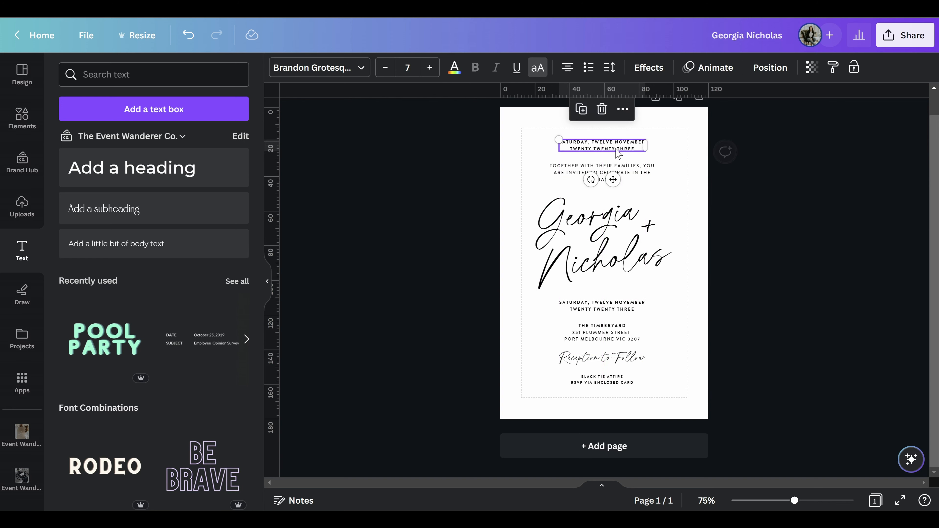
double_click(622, 156)
text(CHARLOTTE + TIMOTHY)
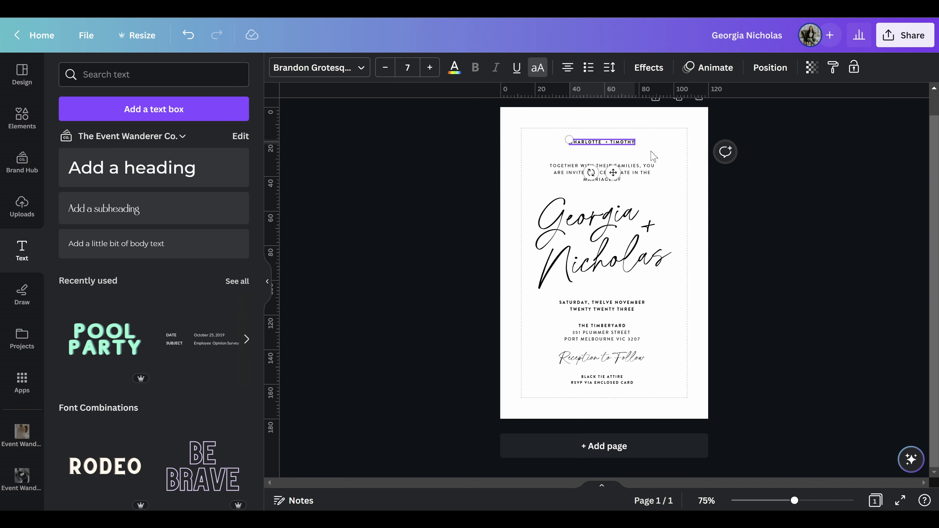
Step: Bring the guest names close above the invitation wording and align both so the gap to the script names matches the 7.7 gap below them
click(646, 174)
mouse_move(631, 177)
mouse_down()
mouse_move(634, 144)
mouse_move(639, 177)
mouse_up()
shift+click(639, 164)
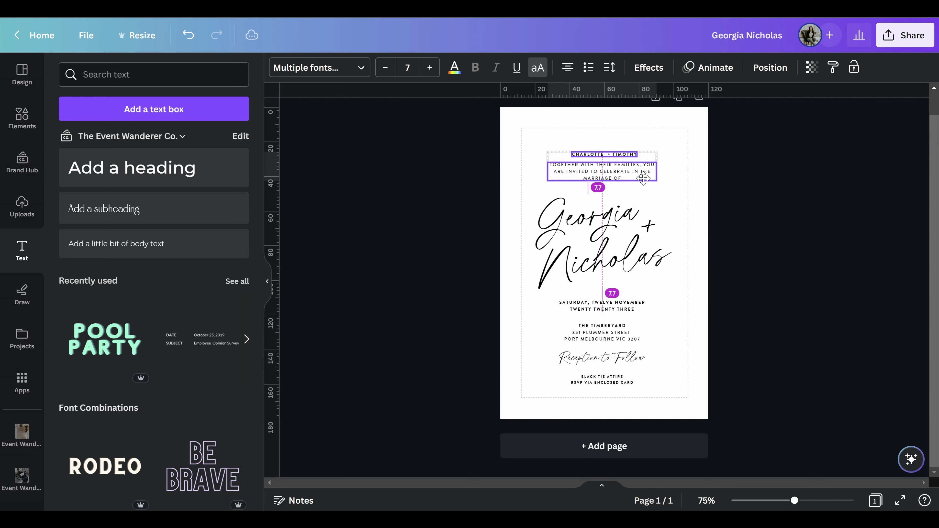
click(734, 391)
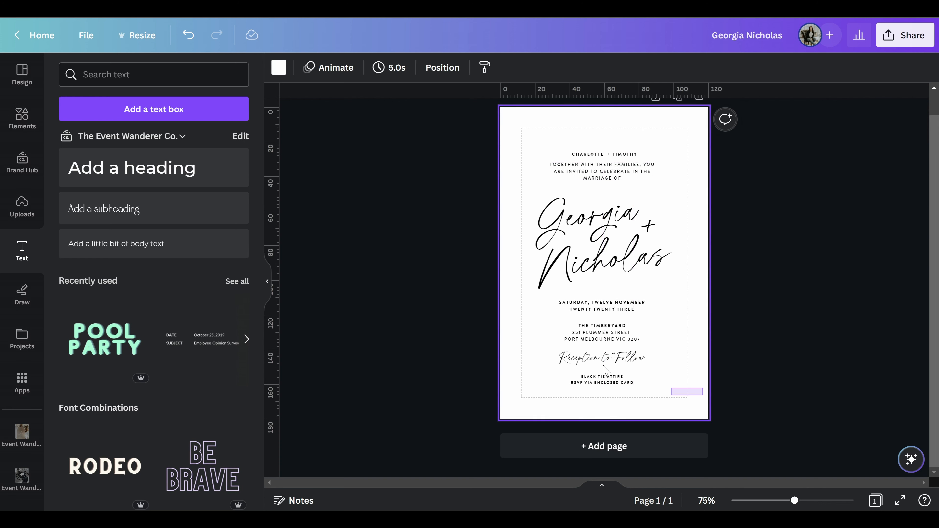
Step: Select all the invitation text and move it up slightly as one block
drag(605, 370, 530, 101)
drag(598, 274, 602, 273)
click(704, 325)
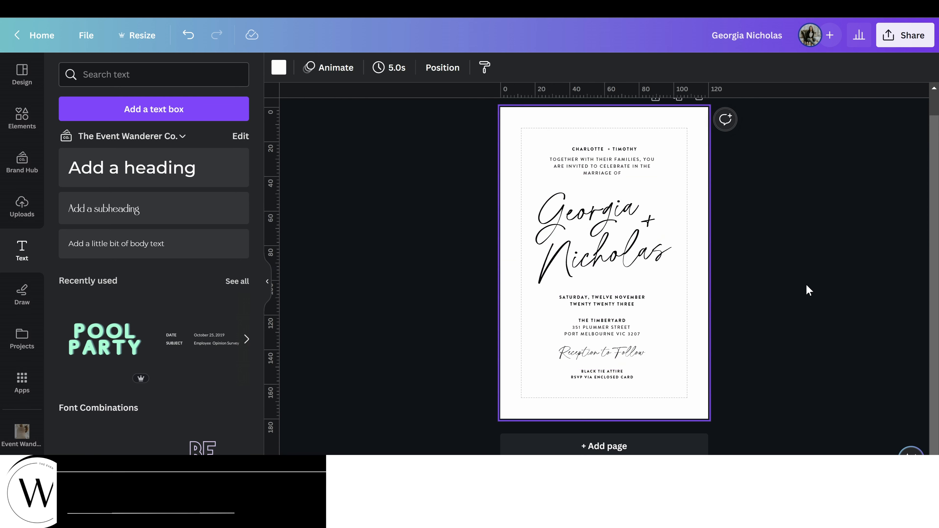
Step: Move the venue, reception and attire text down together to open a wider gap beneath the date
click(615, 328)
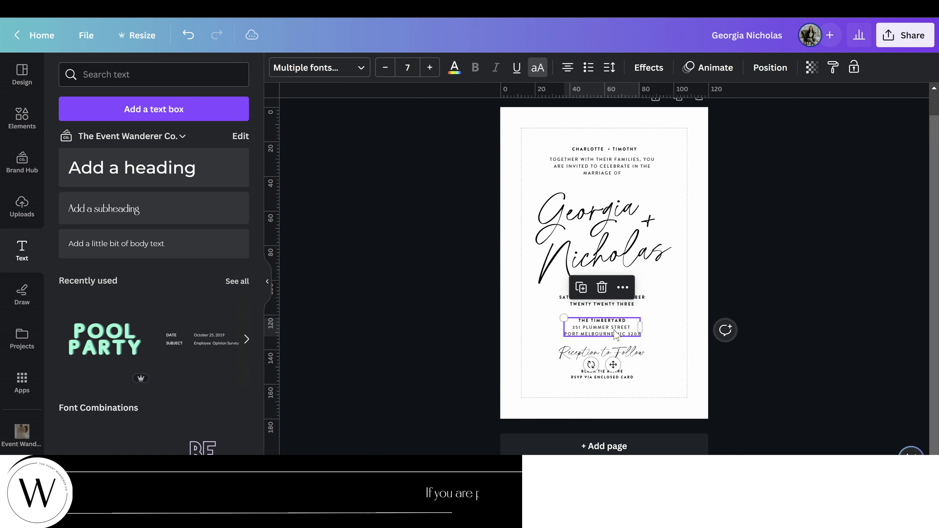
shift+click(625, 355)
shift+click(610, 376)
drag(625, 374, 625, 385)
click(707, 364)
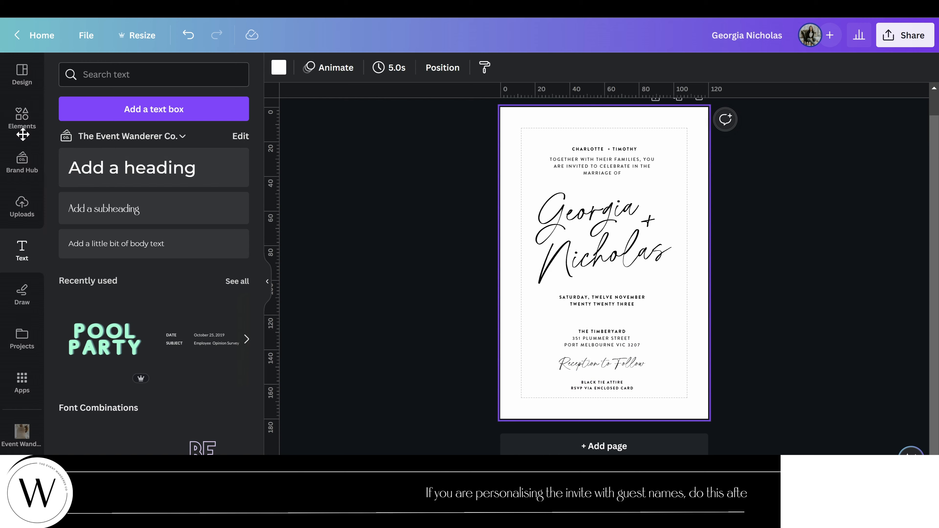
Step: Add a horizontal line of weight 2 and centre it in the gap between the date and the venue
click(23, 124)
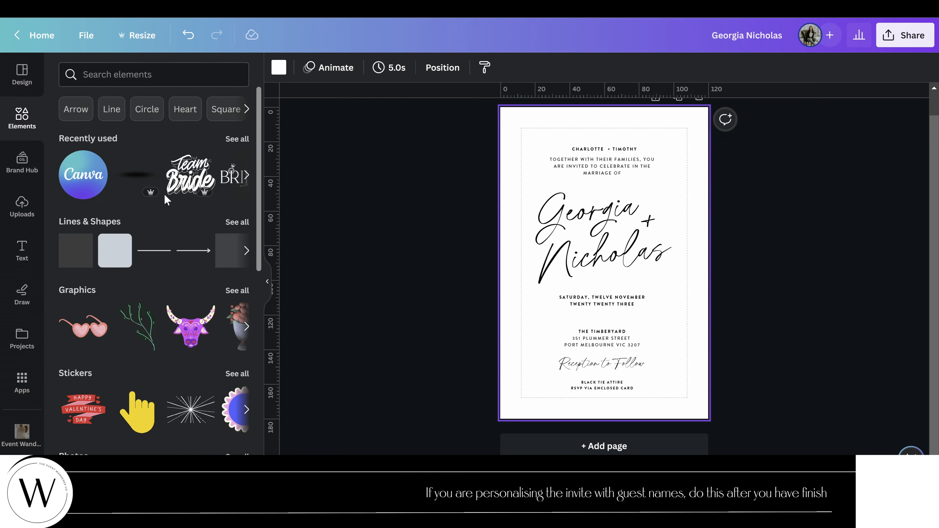
click(154, 250)
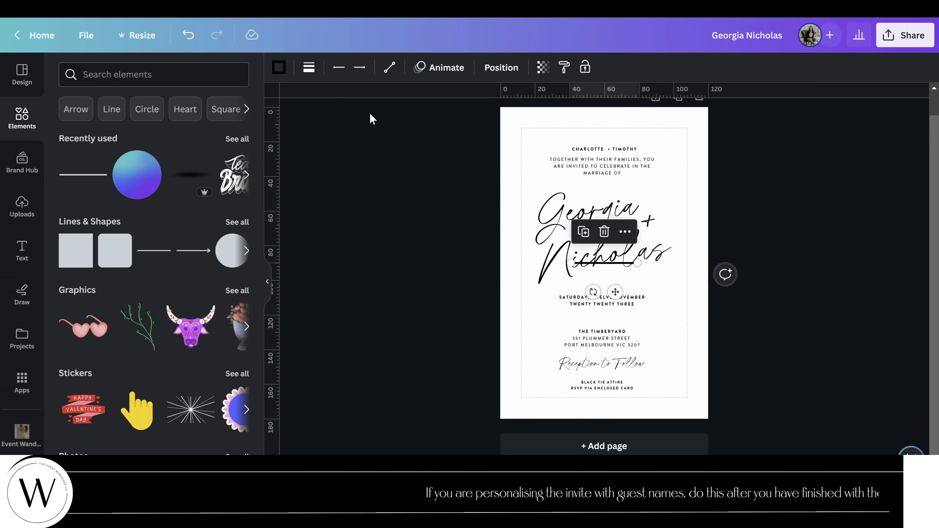
click(310, 69)
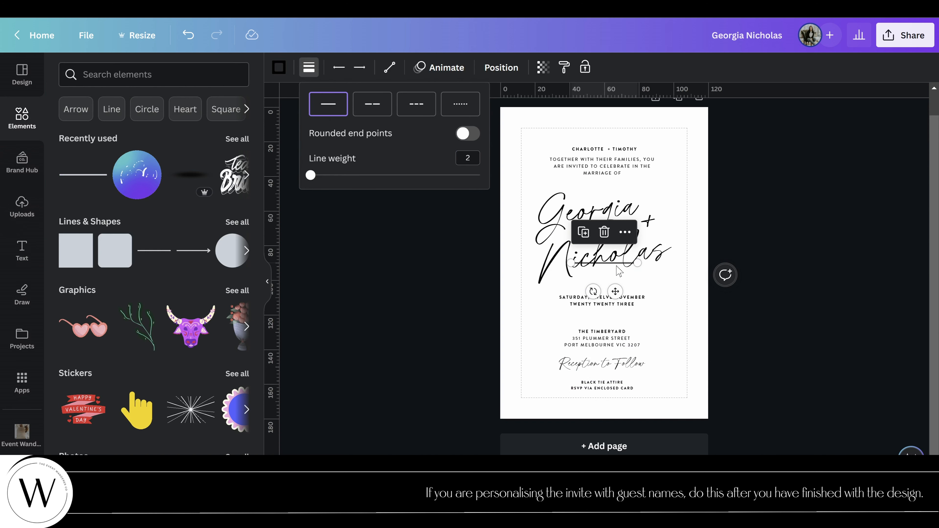
drag(620, 274, 616, 324)
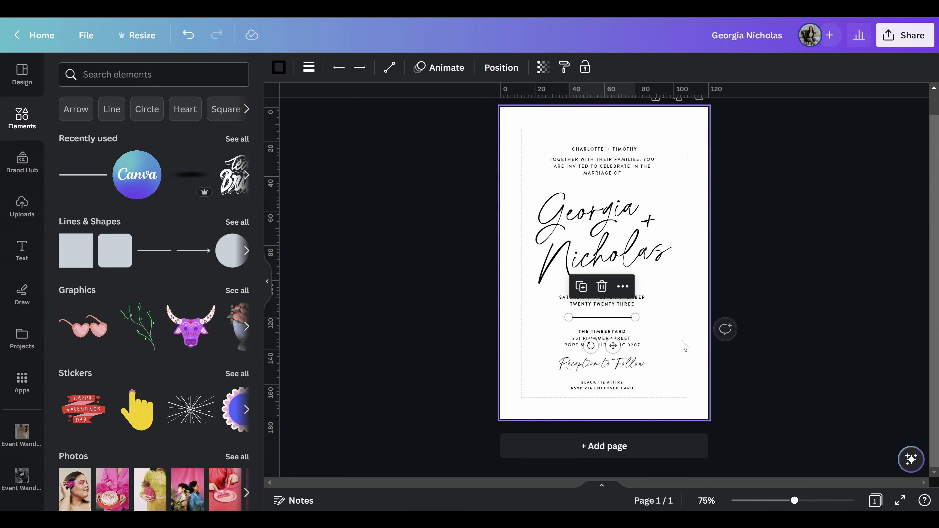
click(665, 349)
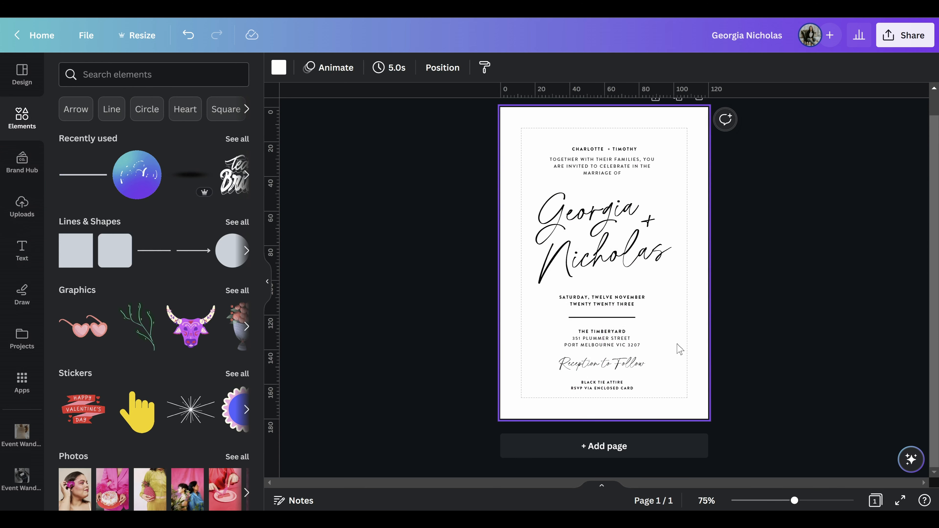
click(620, 317)
click(641, 362)
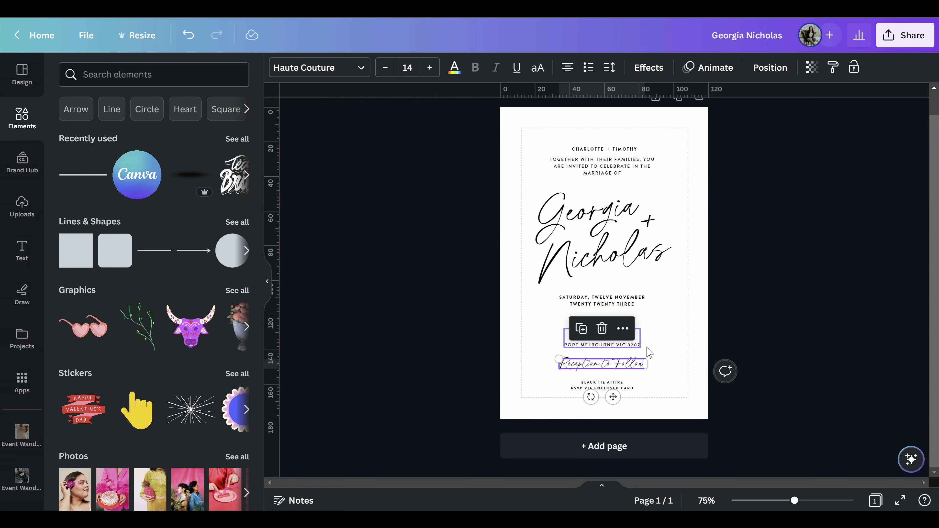
click(641, 342)
click(671, 329)
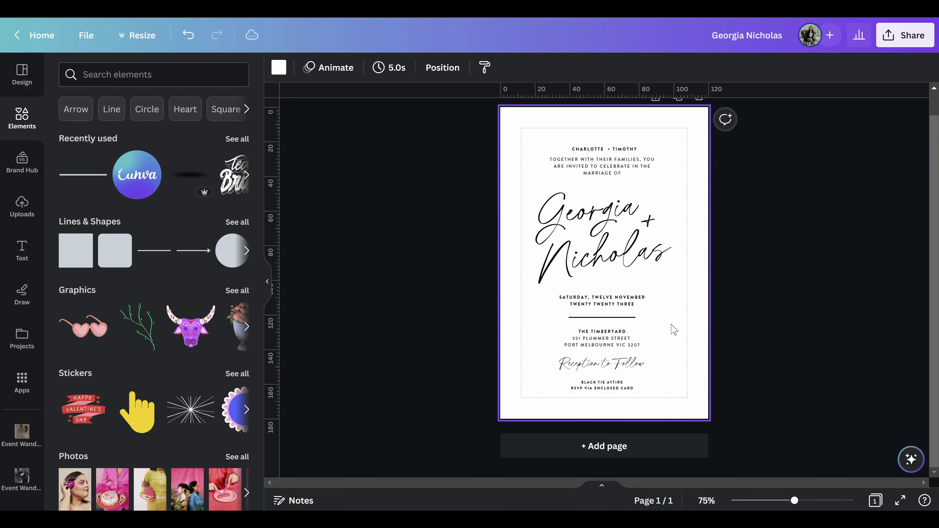
Step: Enlarge the script names and plus sign together to font size 49.5 and centre them horizontally on the page
click(634, 255)
shift+click(606, 219)
shift+click(647, 222)
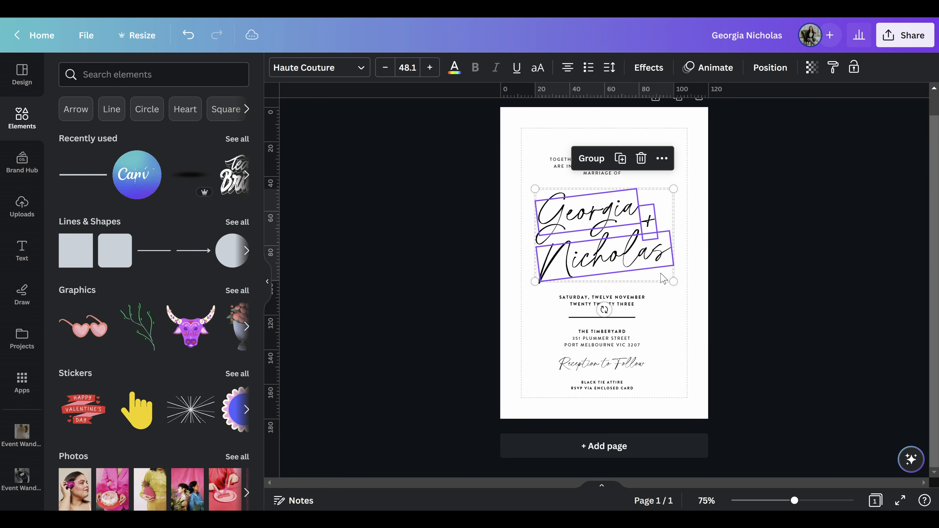
drag(674, 282, 678, 286)
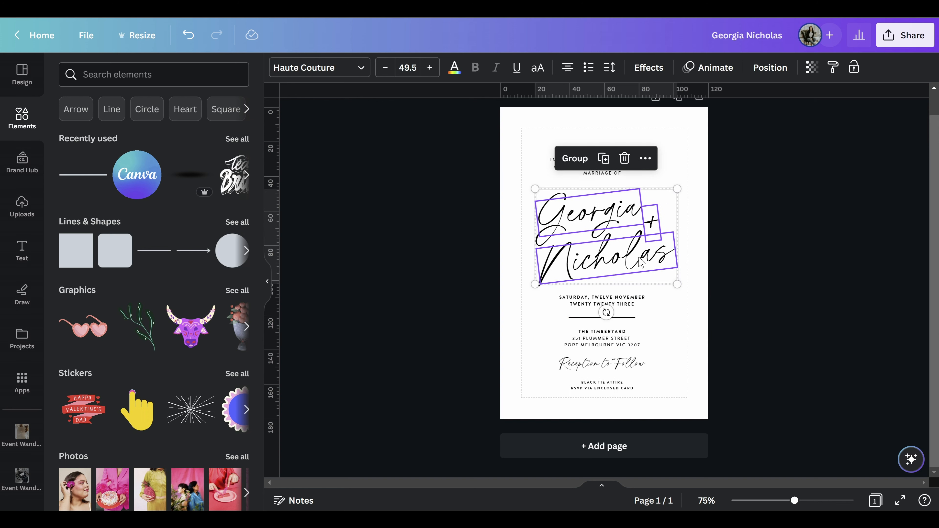
drag(641, 261, 604, 264)
click(713, 319)
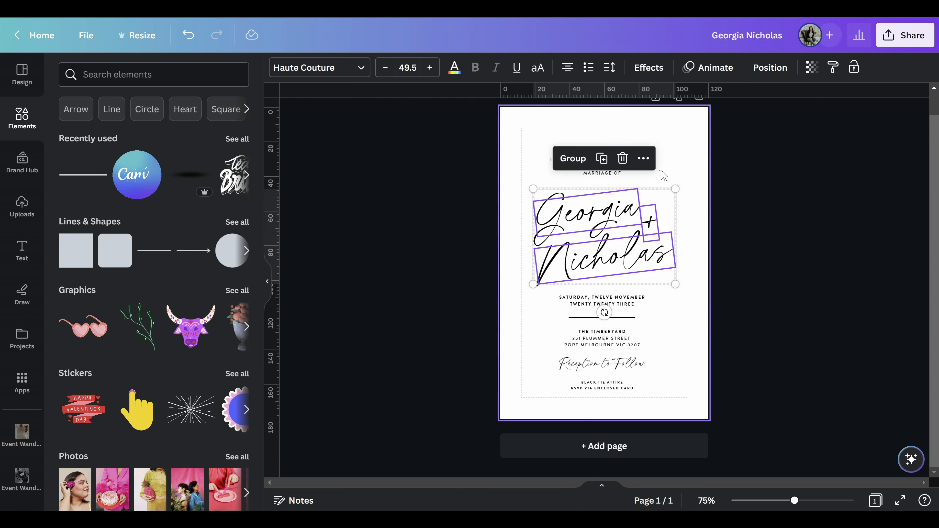
Step: Scale down the guest names and invitation wording together and centre them above the script names
click(663, 175)
click(595, 162)
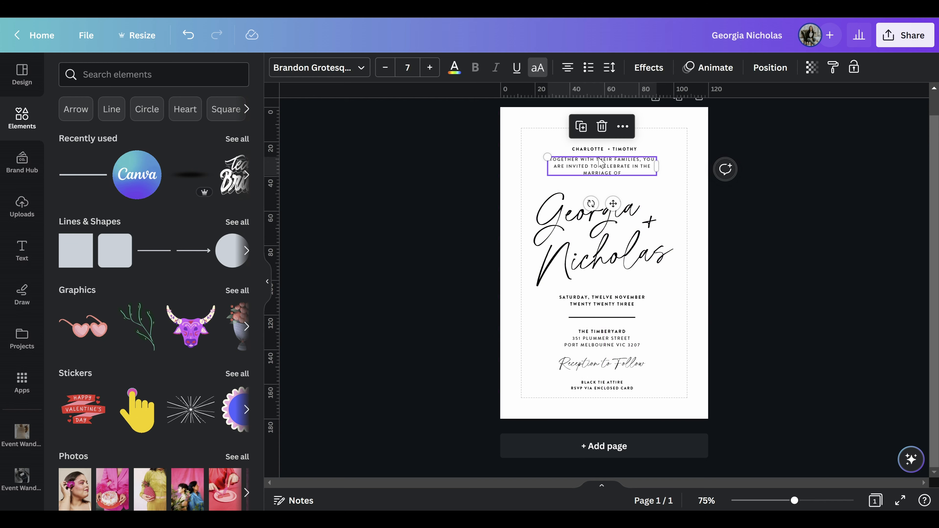
click(677, 206)
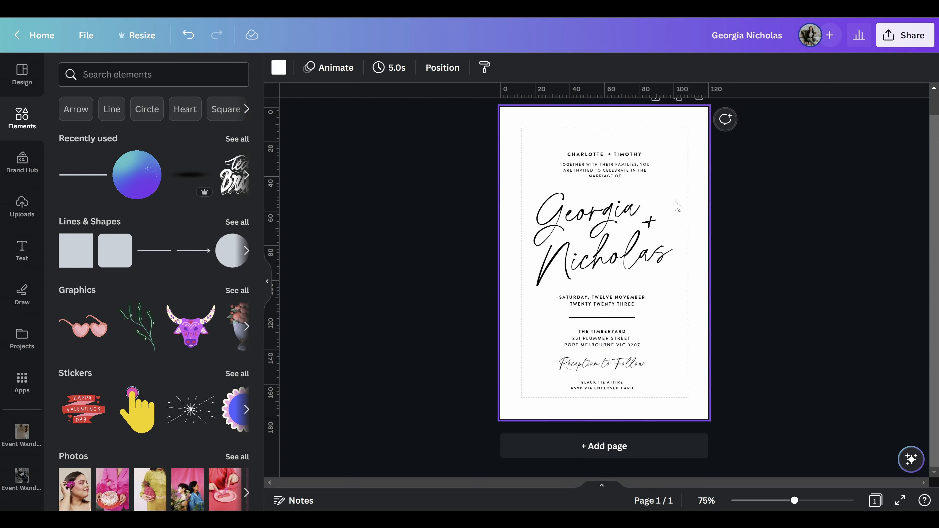
click(624, 157)
shift+click(628, 174)
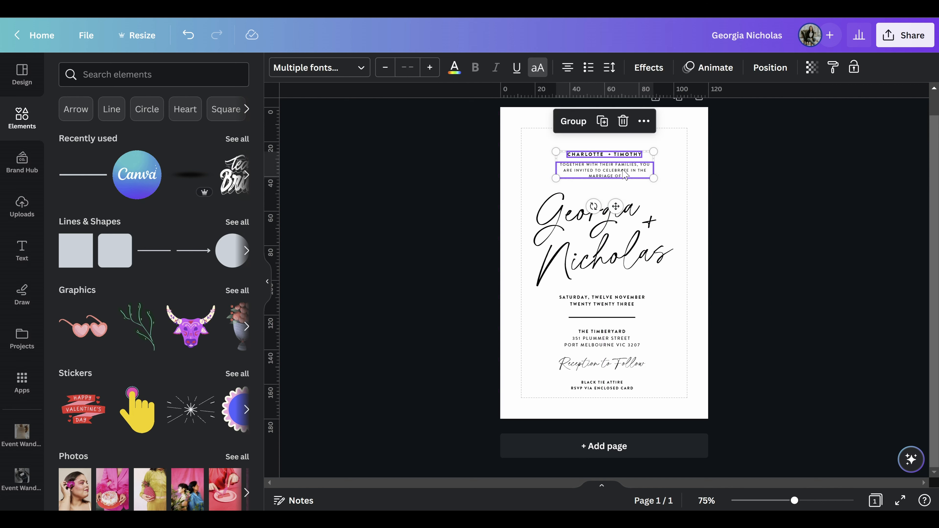
drag(629, 175, 627, 176)
click(697, 376)
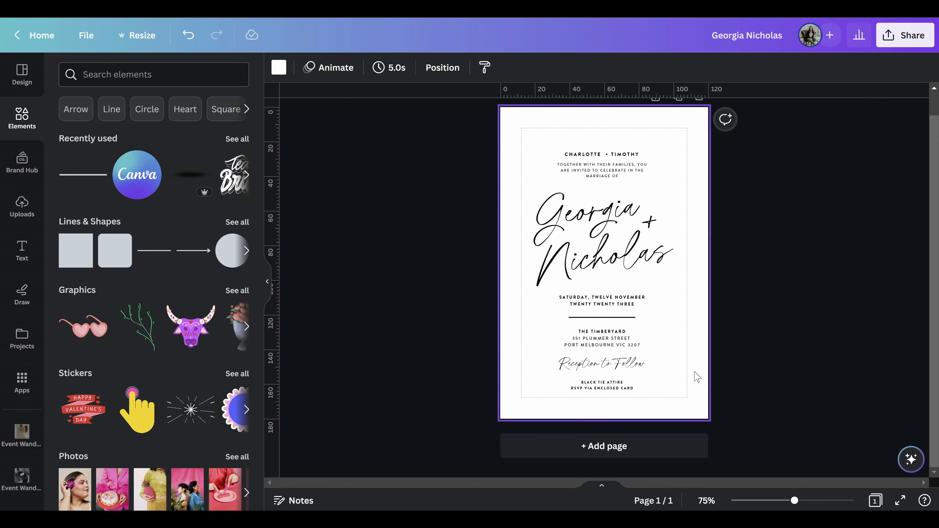
Step: Select all the invitation content and move it up as one block to the page's vertical centre
drag(630, 406, 534, 144)
drag(590, 159, 589, 151)
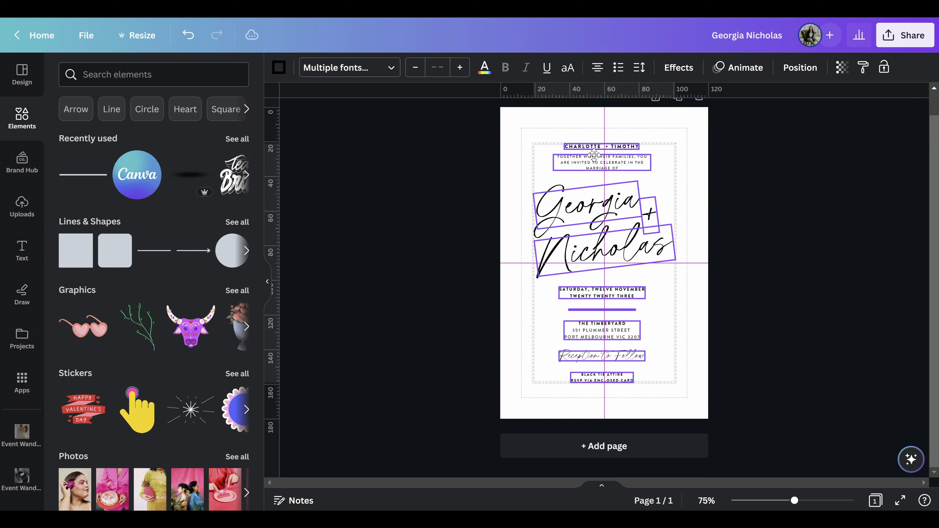
click(736, 312)
drag(505, 122, 623, 387)
click(743, 263)
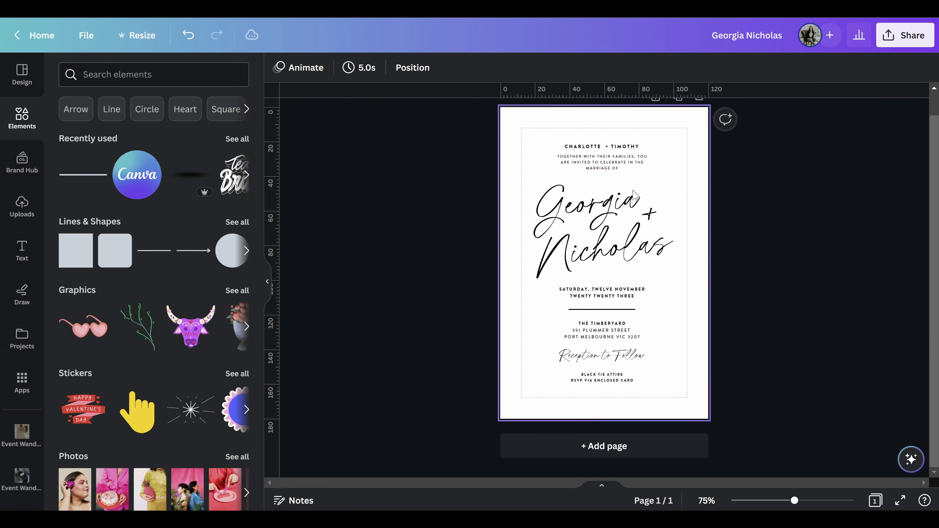
Step: Move the plus sign slightly up beside the first script name
drag(656, 224, 661, 217)
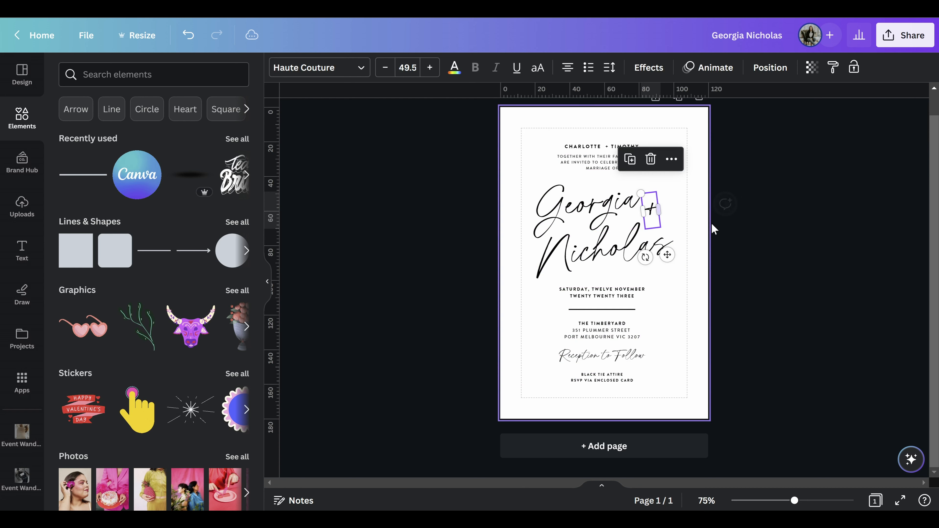
click(744, 243)
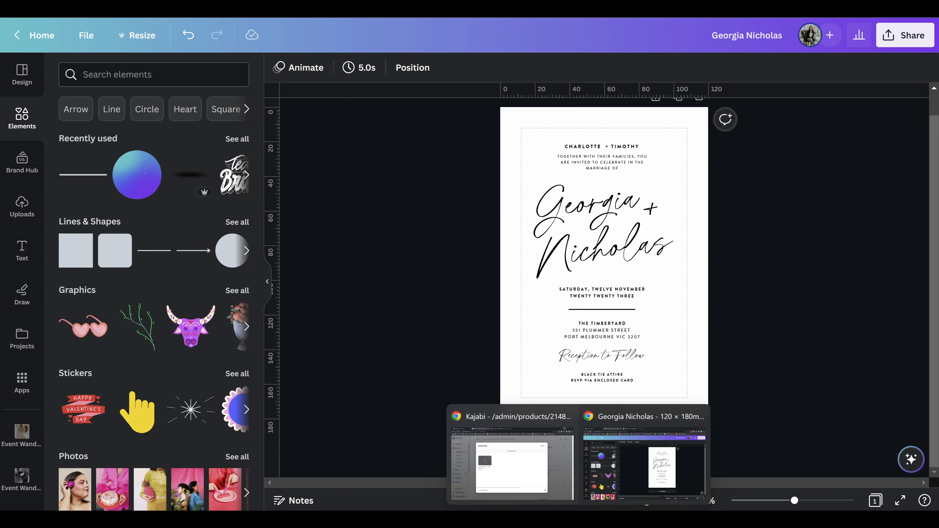
click(579, 520)
click(654, 484)
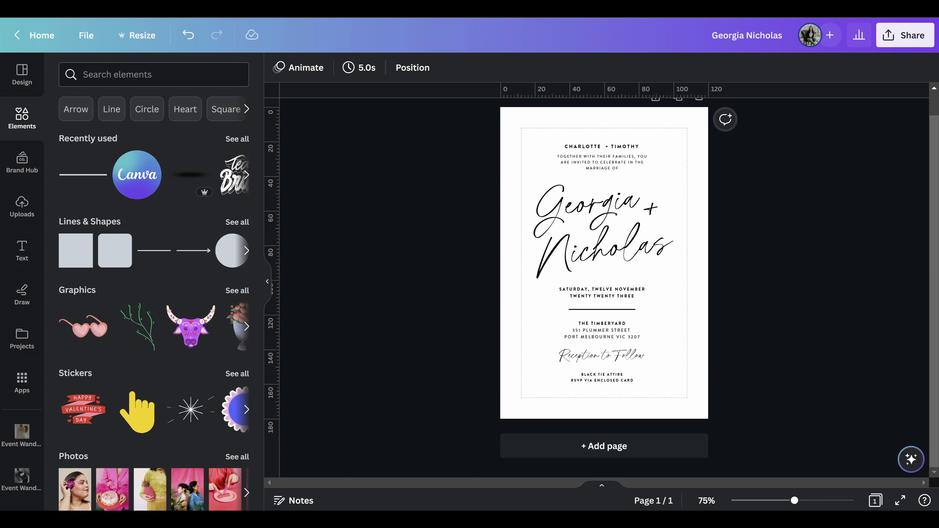
Step: Add the uploaded red quarter-arch frame with the rounded right corner and size it to fill the whole page
click(22, 205)
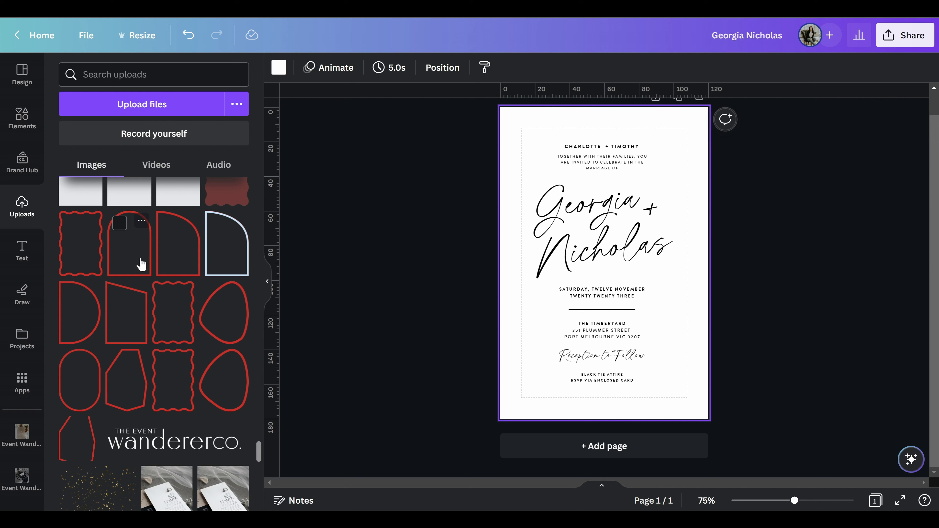
click(186, 260)
drag(656, 331, 708, 418)
drag(571, 210, 506, 122)
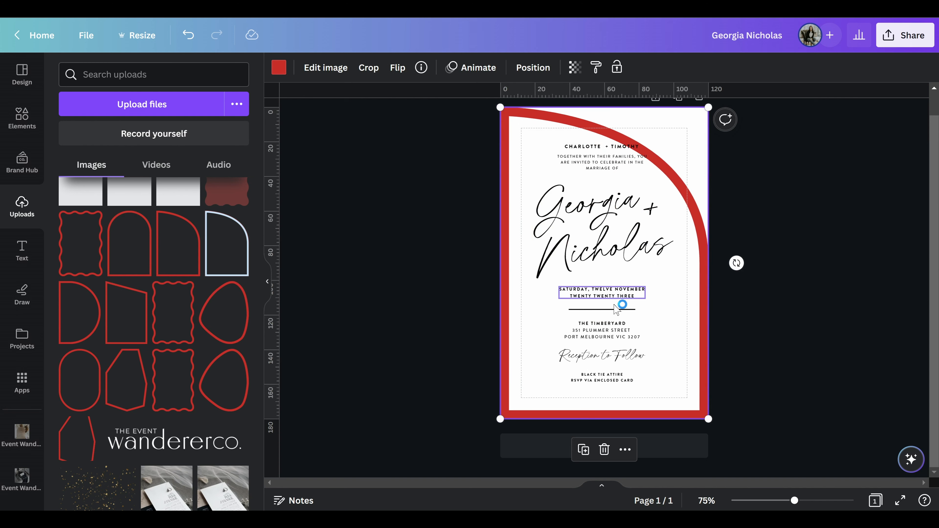
Step: Move the date and venue texts to the left safe margin and left-align both
drag(614, 304, 583, 310)
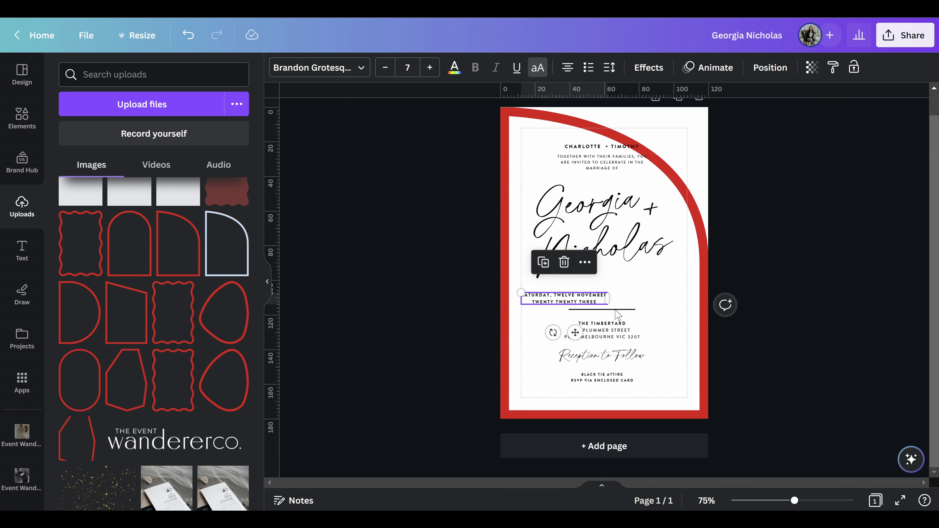
drag(628, 336, 586, 337)
click(568, 68)
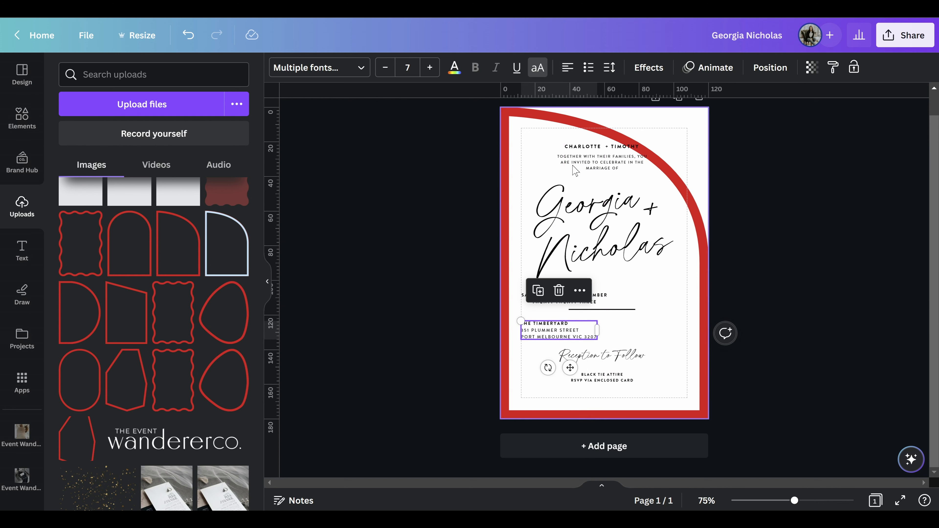
click(604, 300)
click(567, 67)
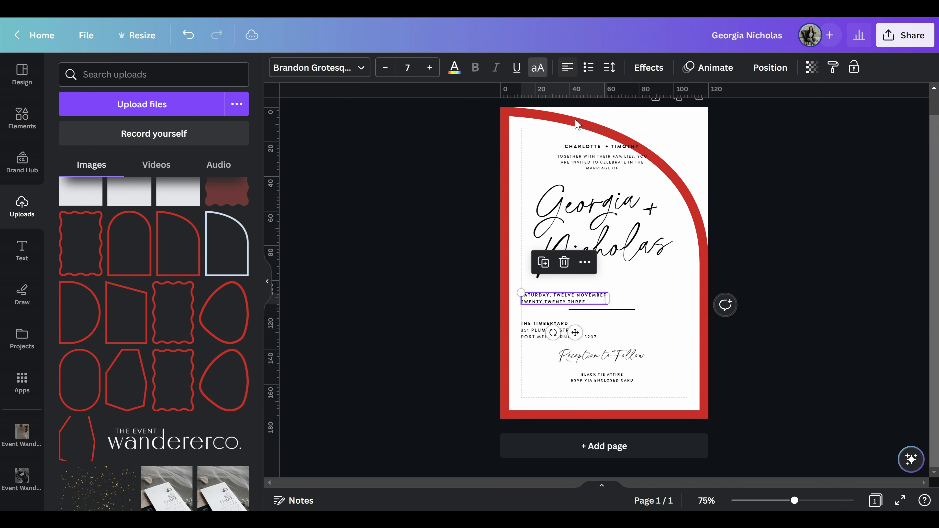
Step: Shift the script names with the plus sign to the left margin and place the invitation wording beneath them
click(661, 227)
shift+click(651, 210)
shift+click(607, 213)
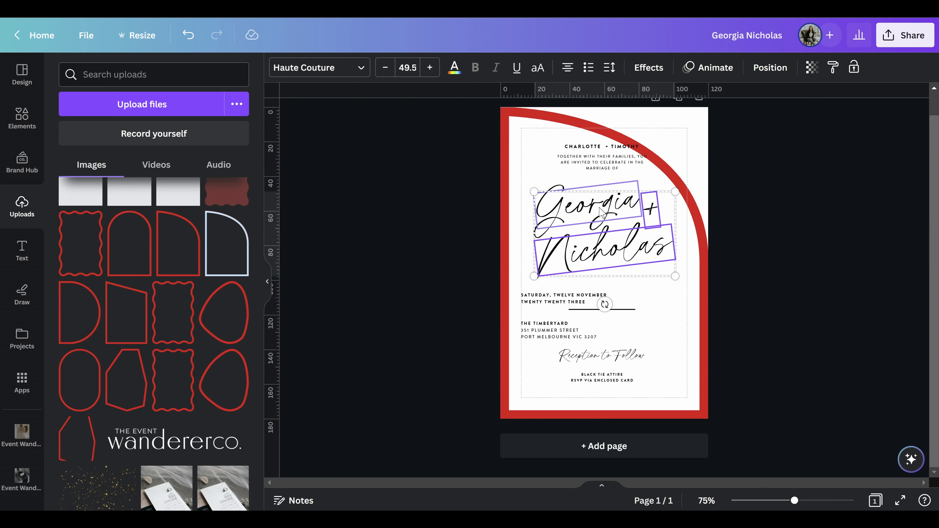
drag(603, 214, 608, 308)
click(645, 168)
Step: Move the attire and reception texts to the lower-left margin, then set the attire text to uppercase and left-aligned
click(593, 381)
drag(593, 382, 545, 398)
drag(628, 361, 591, 383)
click(579, 395)
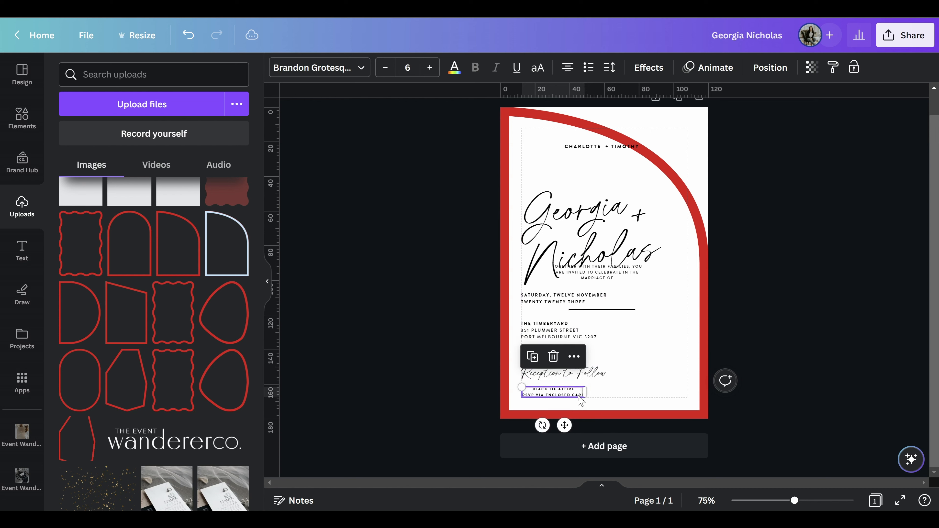
click(537, 67)
click(567, 68)
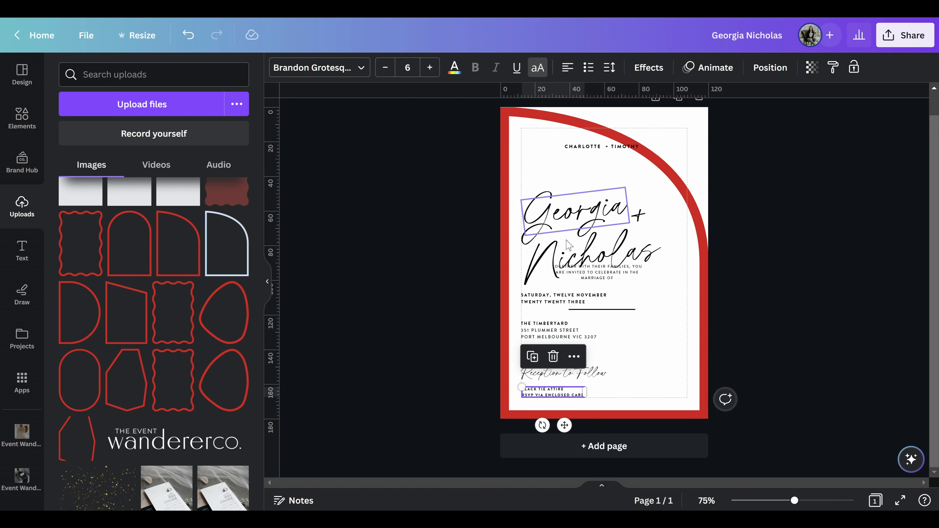
Step: Move the venue text down along the left margin to sit just above the reception line
click(626, 354)
drag(550, 342, 557, 355)
click(554, 393)
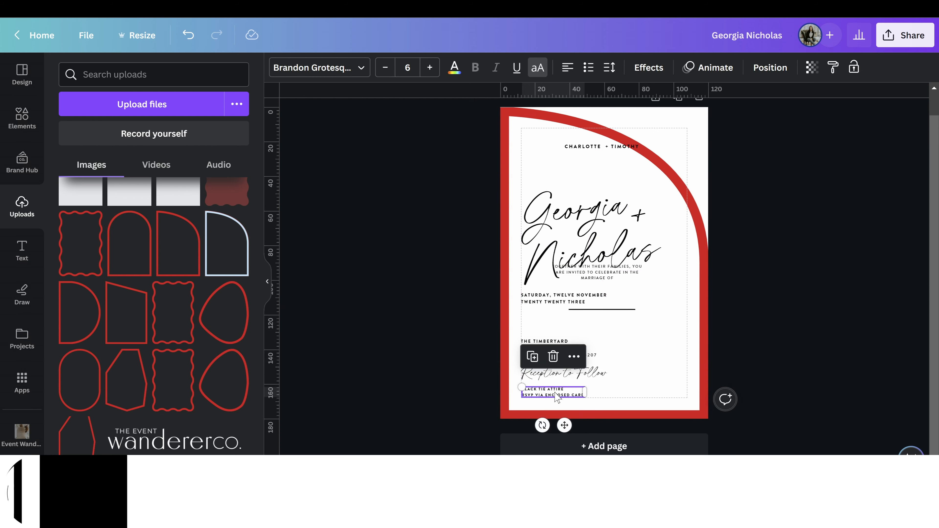
Step: Send the red arch frame behind the divider line
click(611, 309)
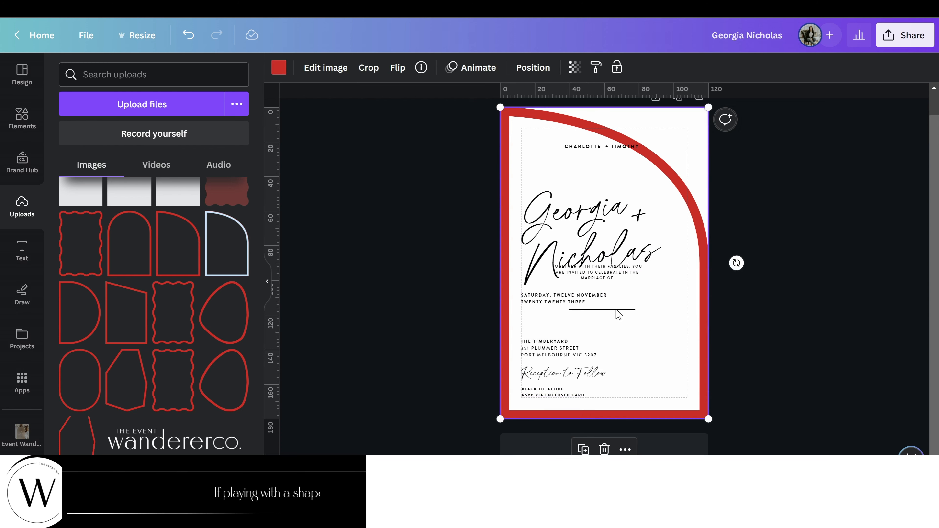
right_click(639, 294)
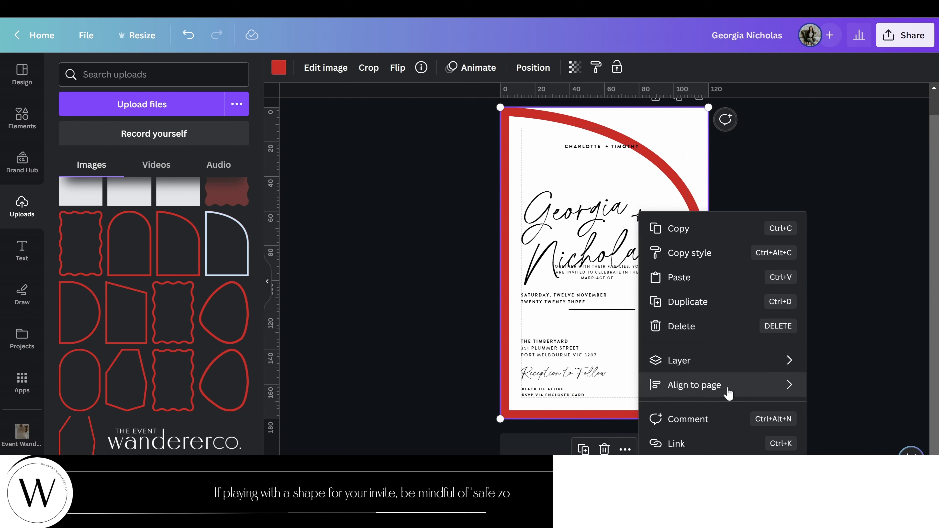
mouse_move(733, 367)
click(547, 440)
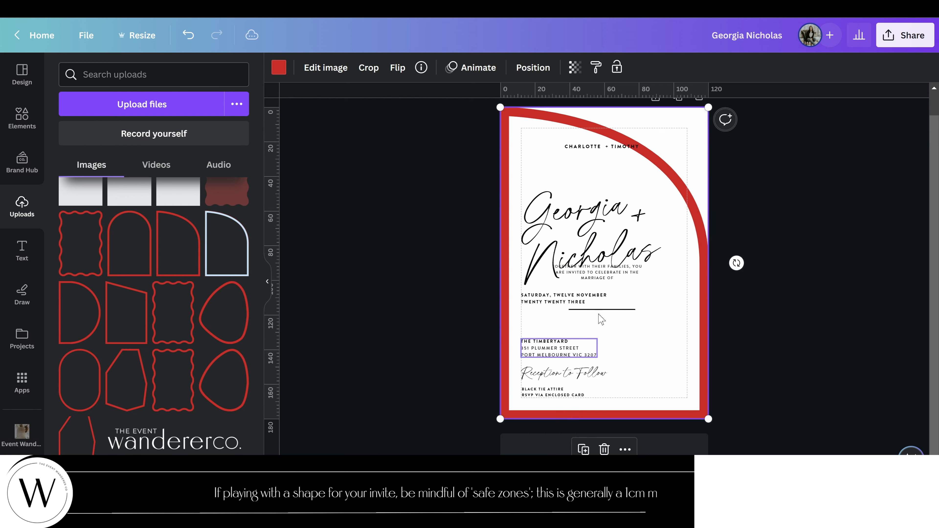
Step: Move the divider line to the left margin above the venue and lower the date to just above the line
click(629, 318)
drag(624, 317, 575, 337)
click(581, 312)
drag(585, 304, 584, 319)
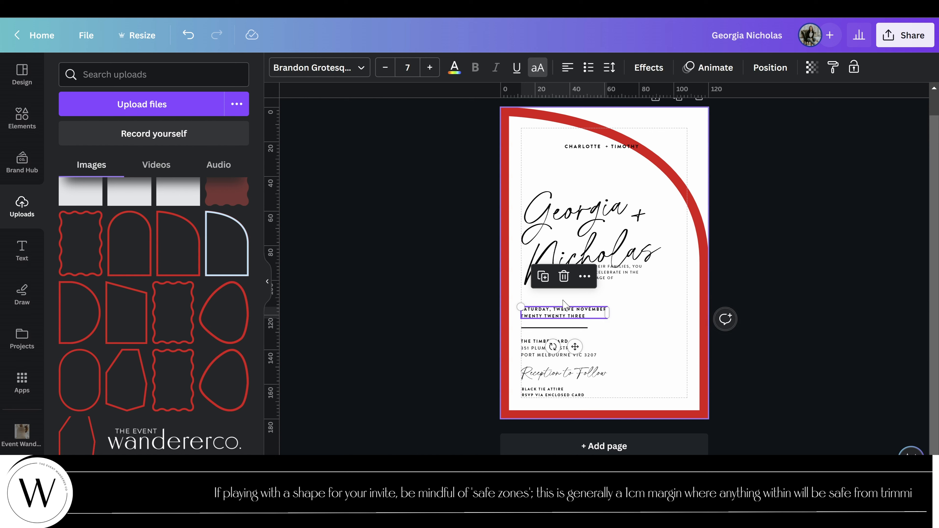
Step: Move the date to the right of the venue and put the invitation wording above the divider at the left margin, left-aligned
click(612, 277)
drag(612, 277, 602, 298)
drag(542, 318, 627, 355)
drag(600, 297, 589, 317)
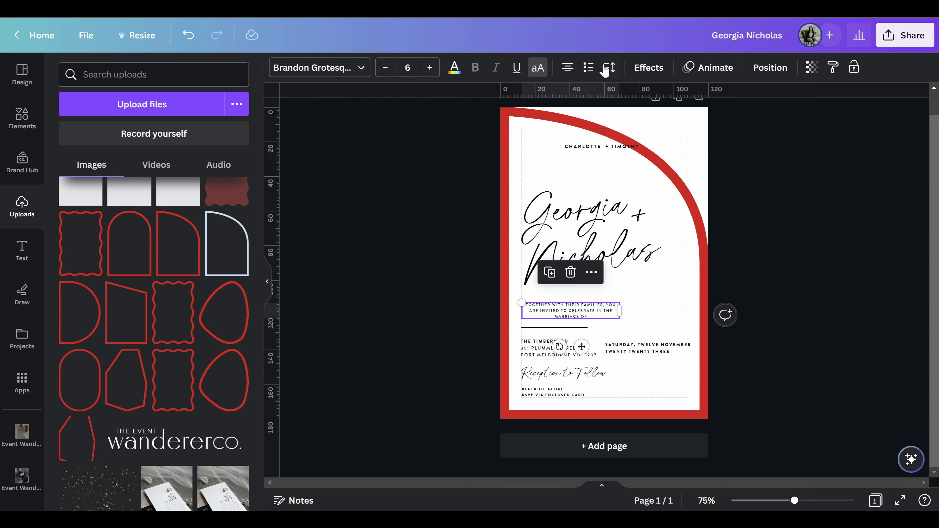
click(568, 68)
Step: Move the script names and plus sign together slightly down and left, closer to the invitation wording
click(617, 213)
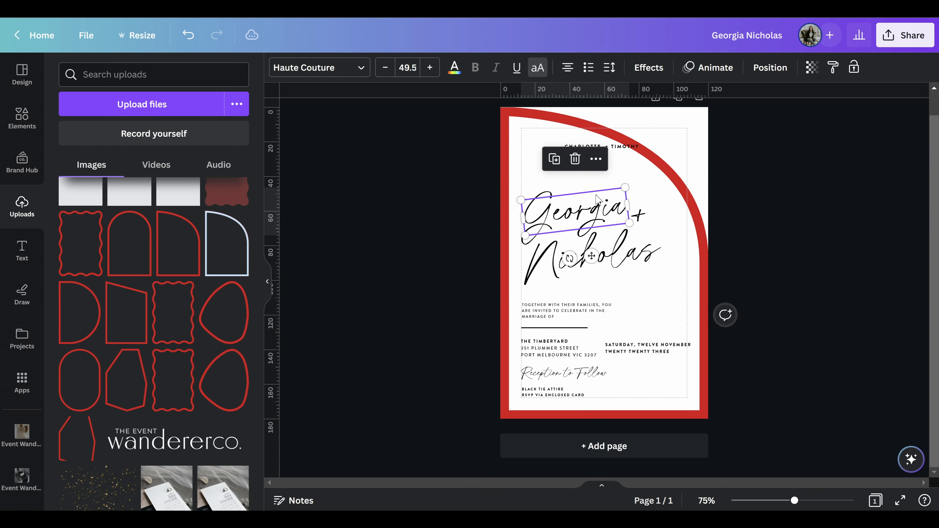
shift+click(644, 215)
shift+click(618, 260)
drag(620, 260, 620, 269)
click(655, 367)
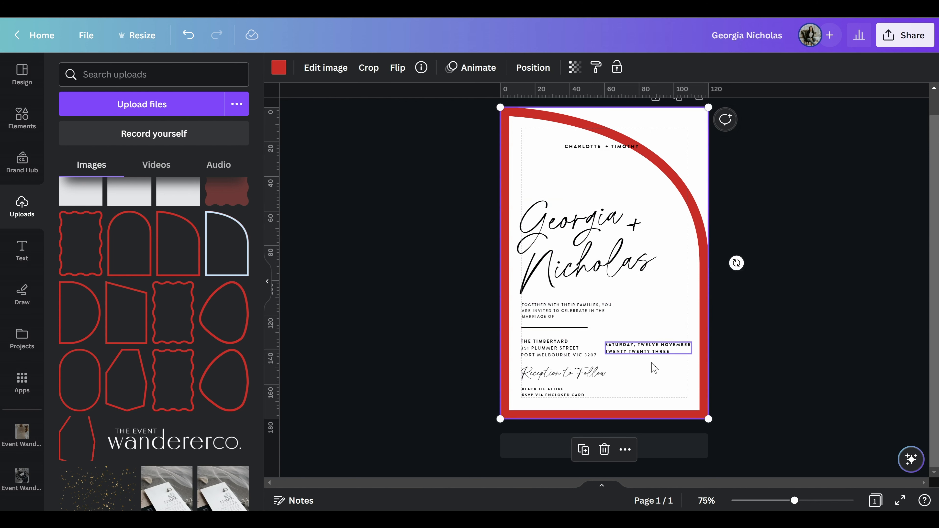
Step: Replace the worded date with a copy of the venue text, retyped as 23, 09 and 23 on three lines
click(661, 352)
key(Delete)
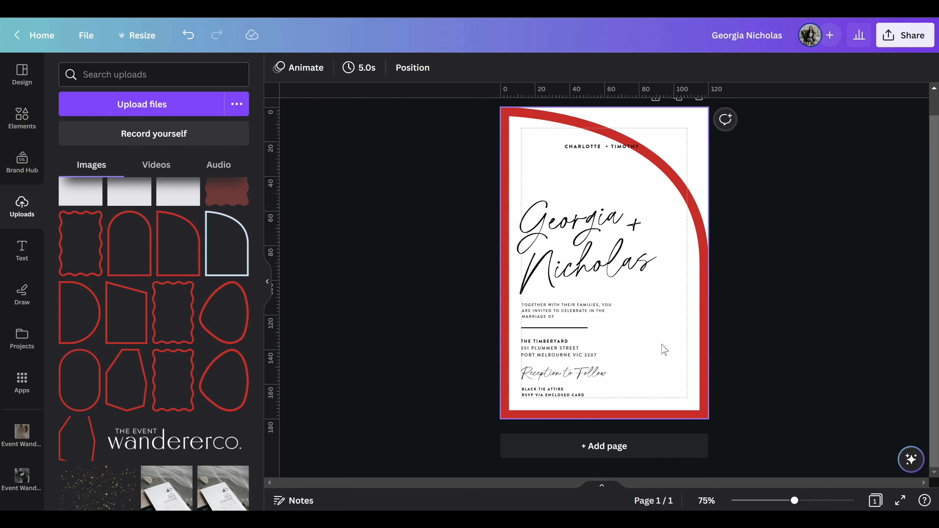
click(570, 348)
drag(569, 348, 676, 337)
double_click(650, 350)
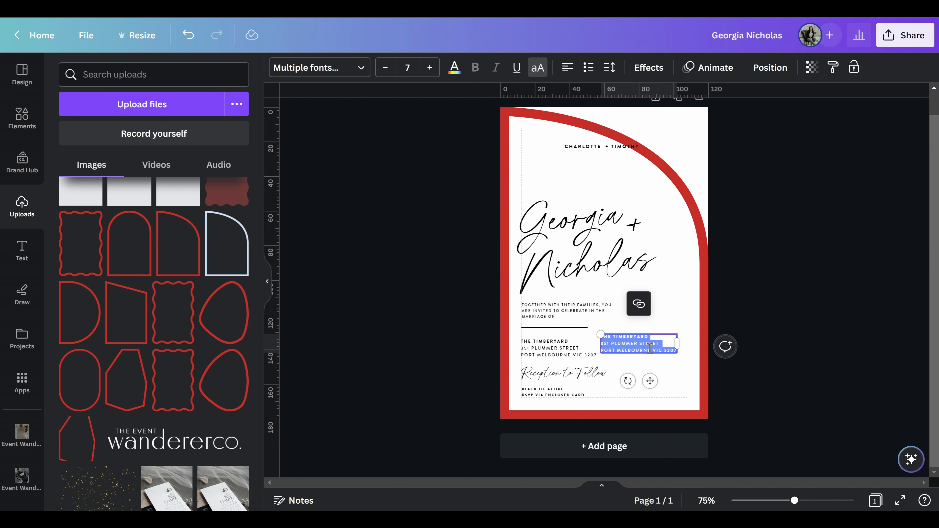
key(Delete)
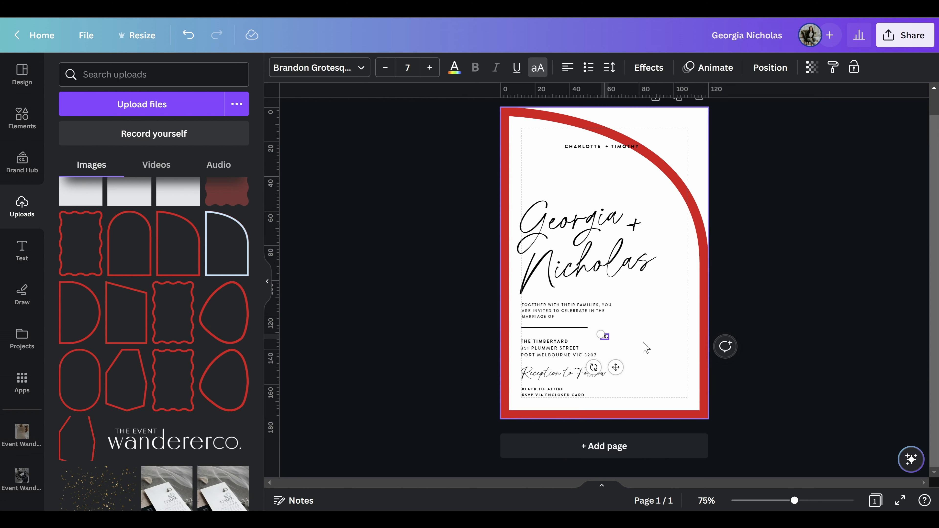
key(Return)
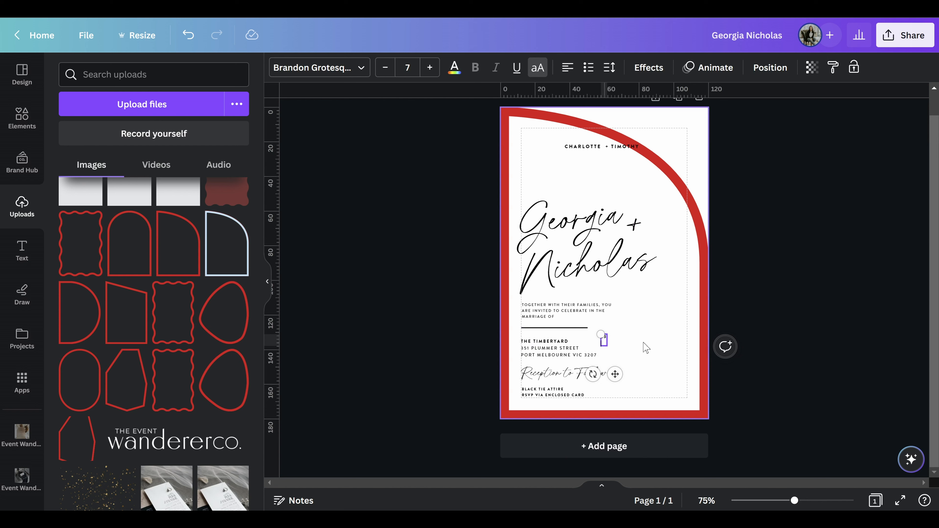
text(09)
key(Return)
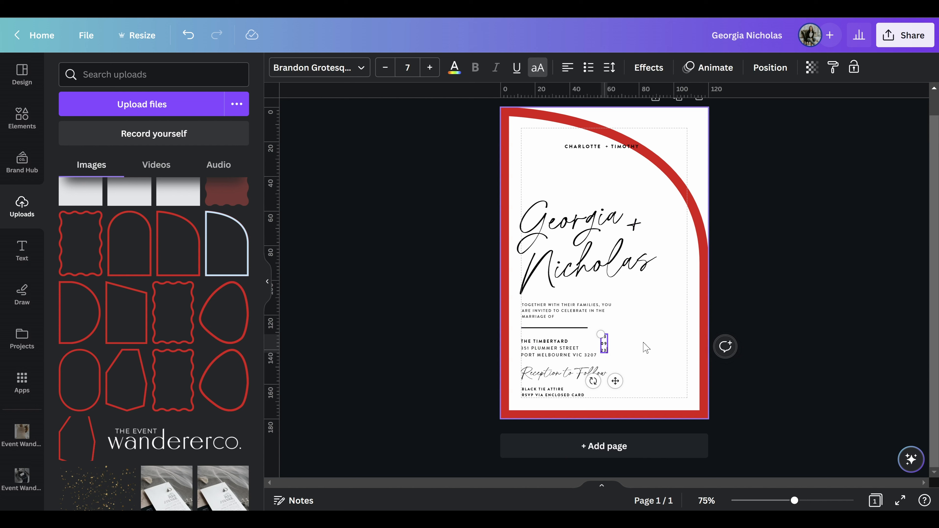
Step: Enlarge the stacked numeric date to font size 19.9 and place it near the right margin beside the venue
click(629, 358)
click(605, 345)
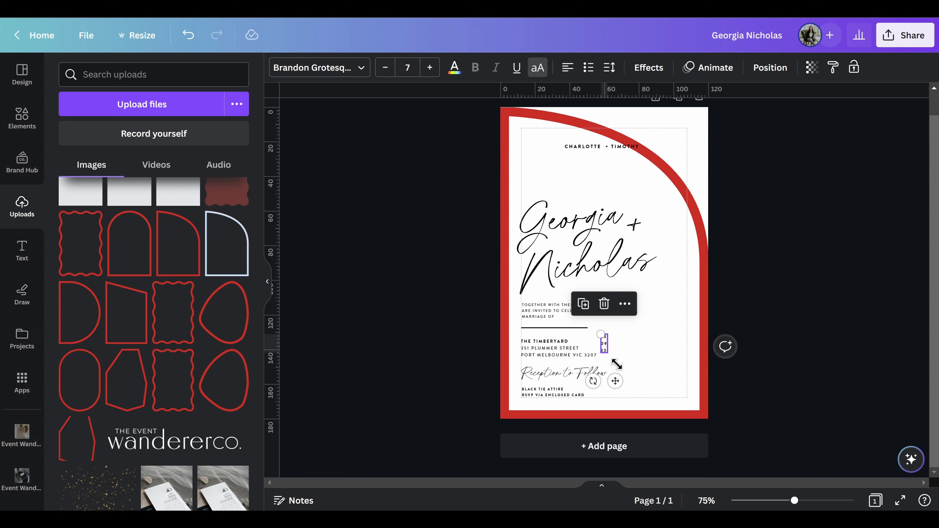
drag(616, 364, 668, 338)
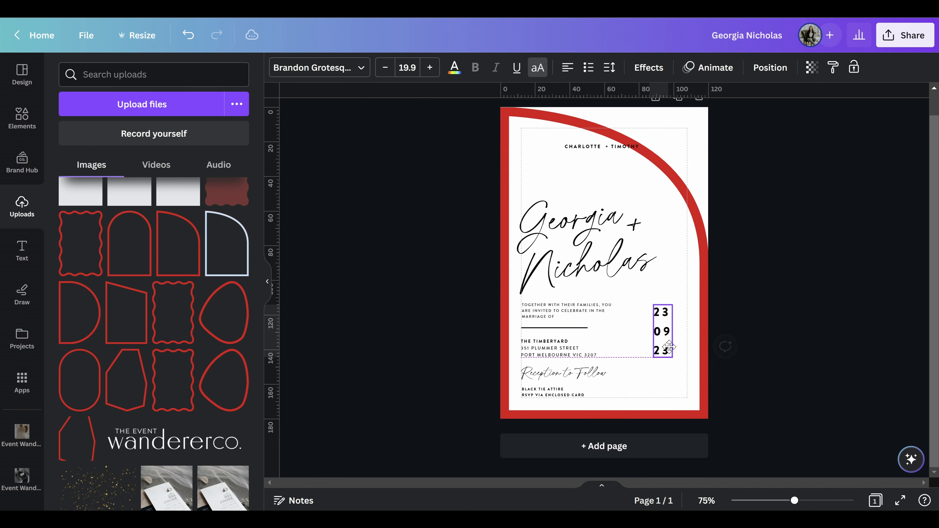
Step: Set the stacked date's line spacing to 1.2 and its font to Brandon Grotesque Medium
click(608, 67)
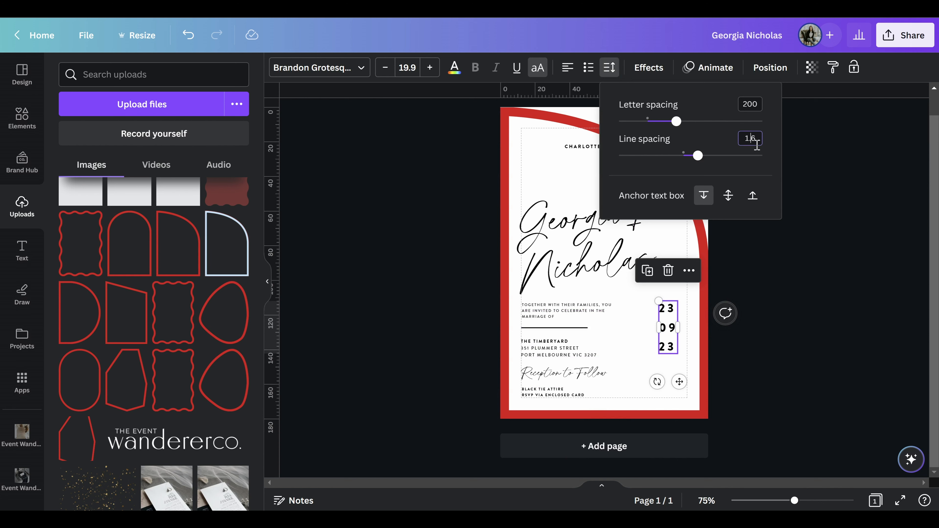
text(1.2)
key(Return)
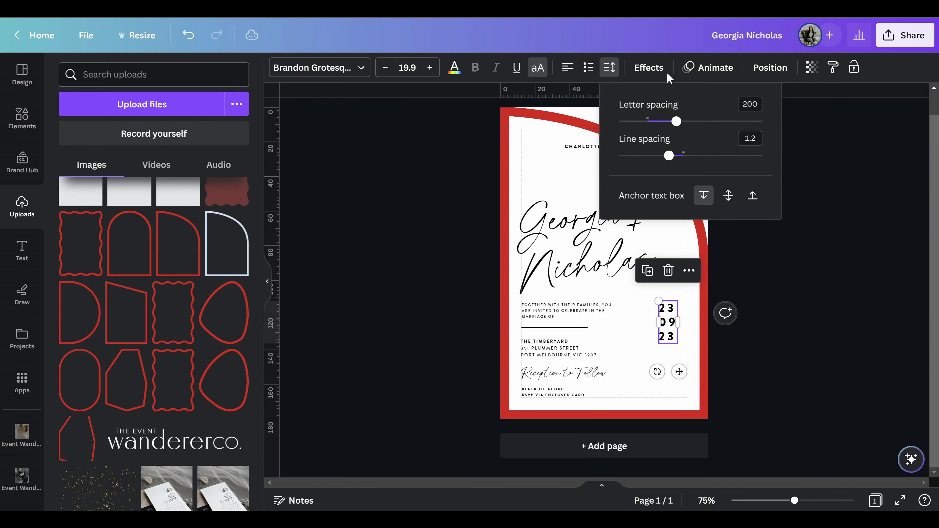
click(361, 68)
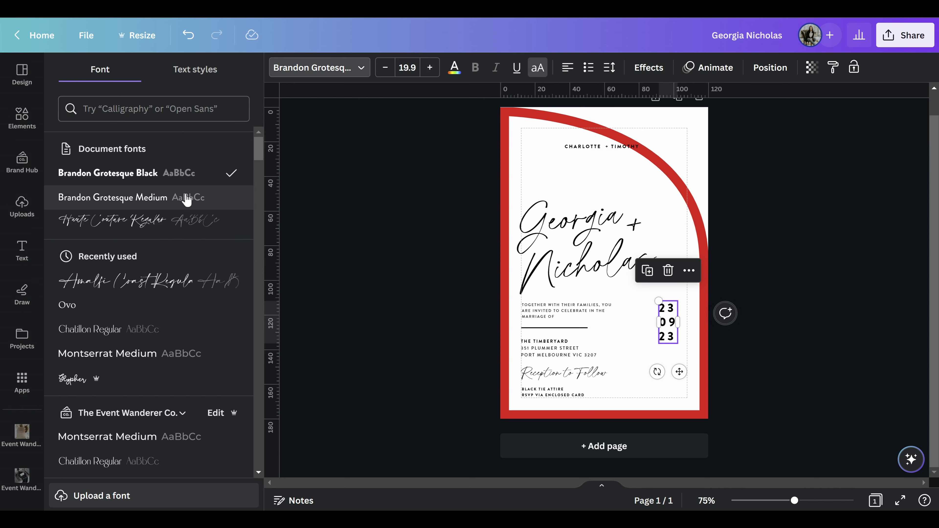
click(192, 201)
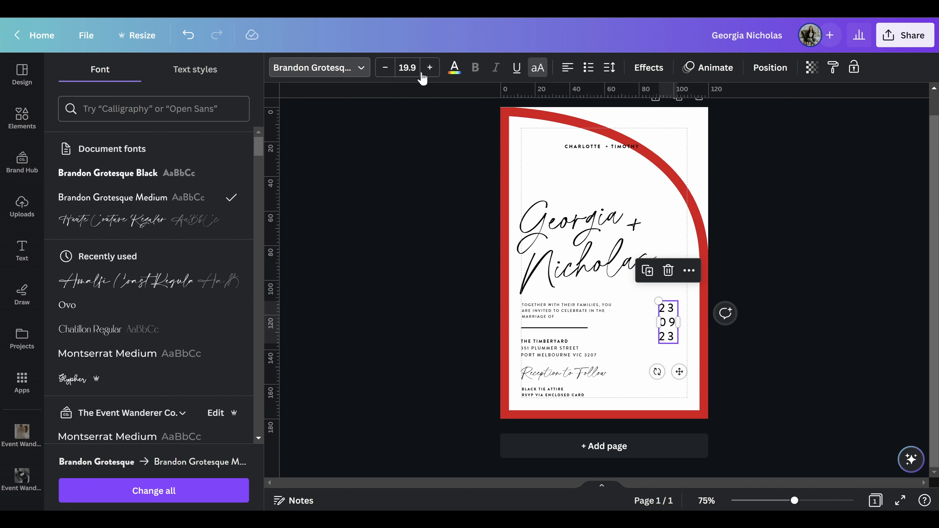
Step: Change the stacked date's font to Ovo and enlarge it to font size 33.7
click(119, 121)
text(ovo)
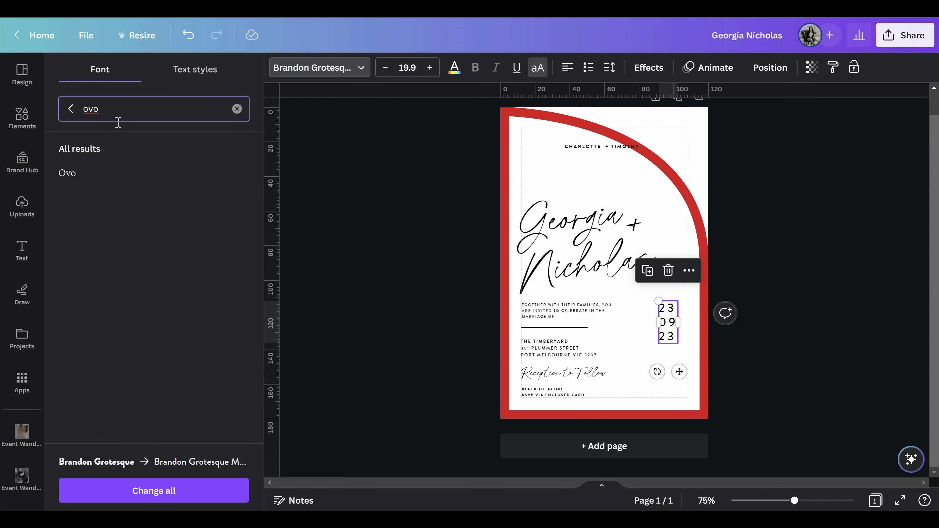
click(103, 176)
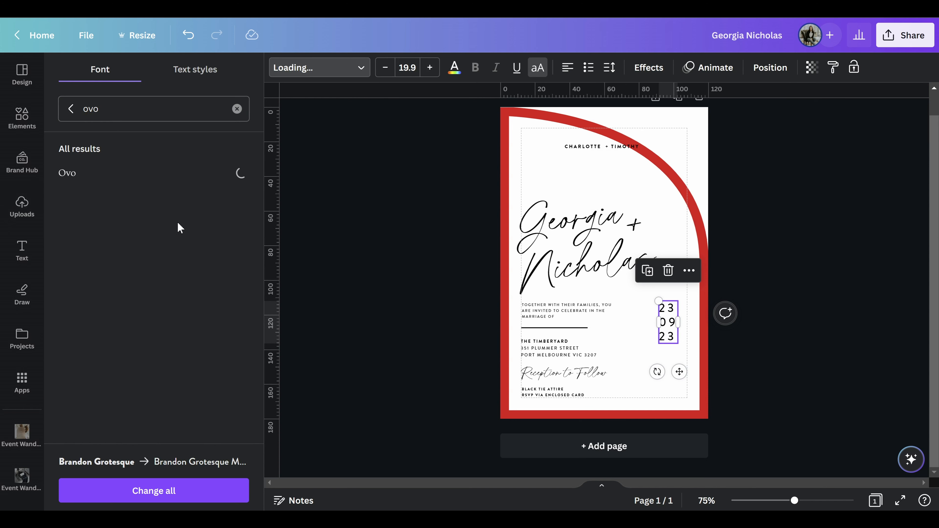
drag(688, 348, 701, 378)
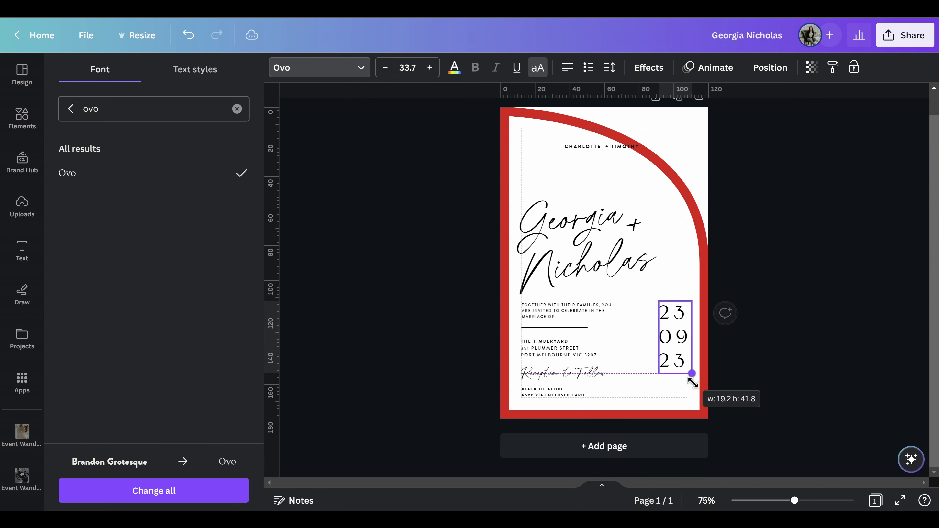
Step: Set the stacked date's letter spacing to 0 and keep its lines free of bullets
click(609, 69)
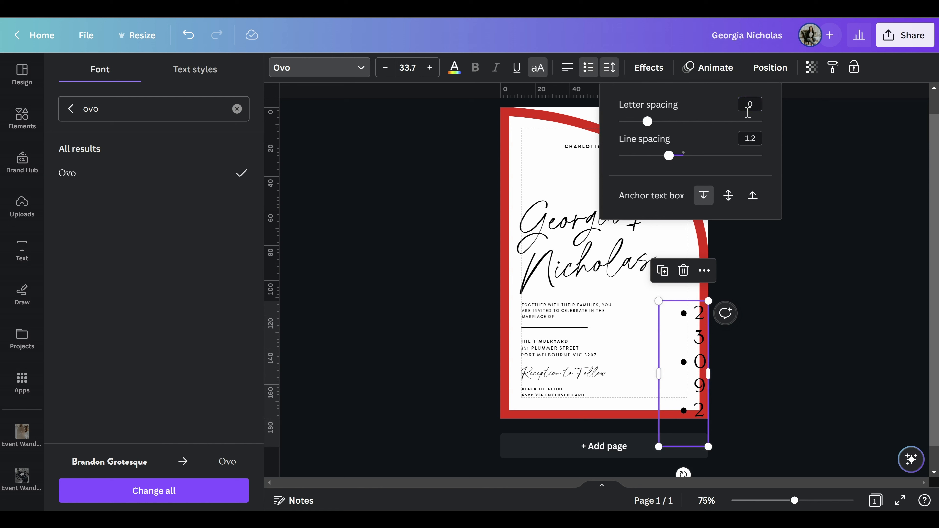
click(596, 70)
click(593, 70)
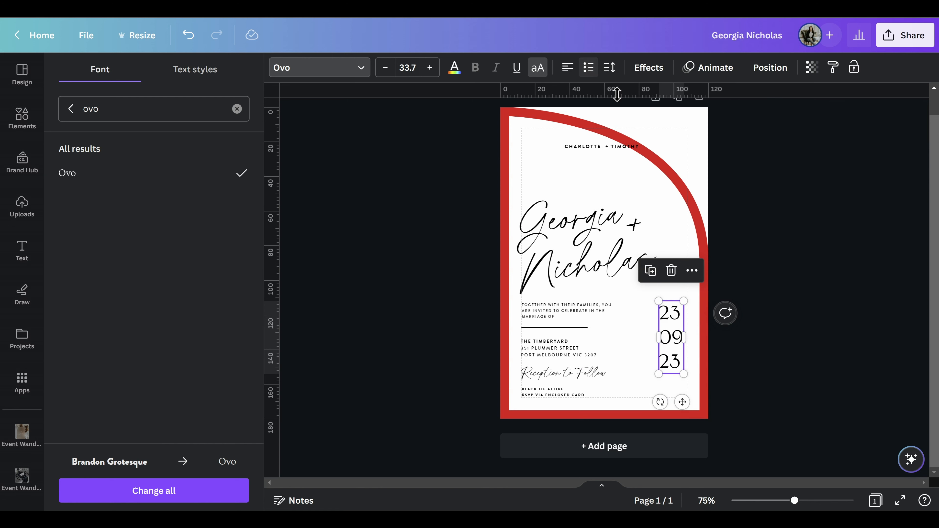
Step: Add a full stop after each number of the stacked date
click(685, 321)
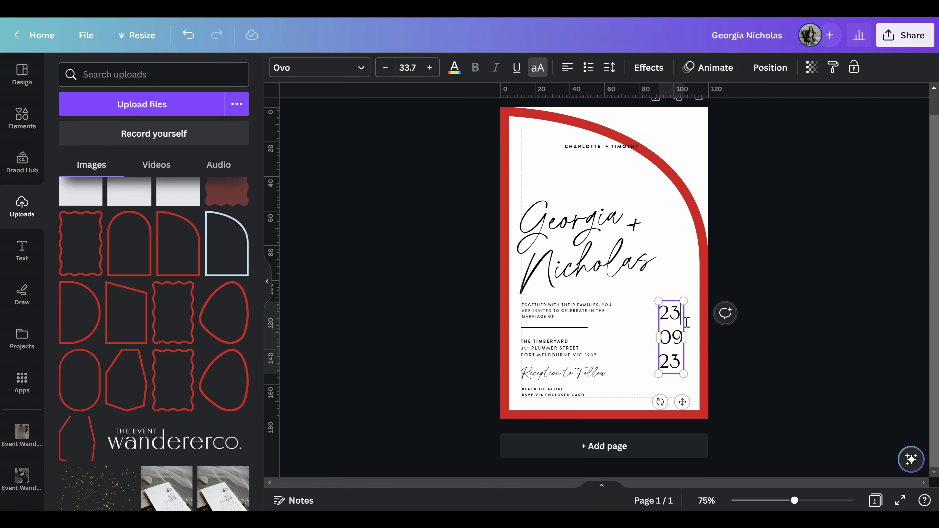
text(.)
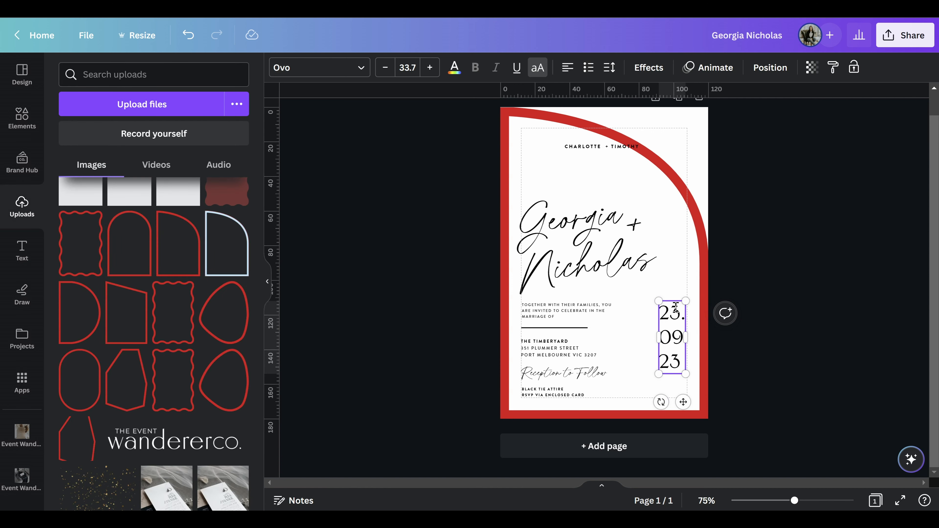
key(Down)
text(.)
key(ctrl+a)
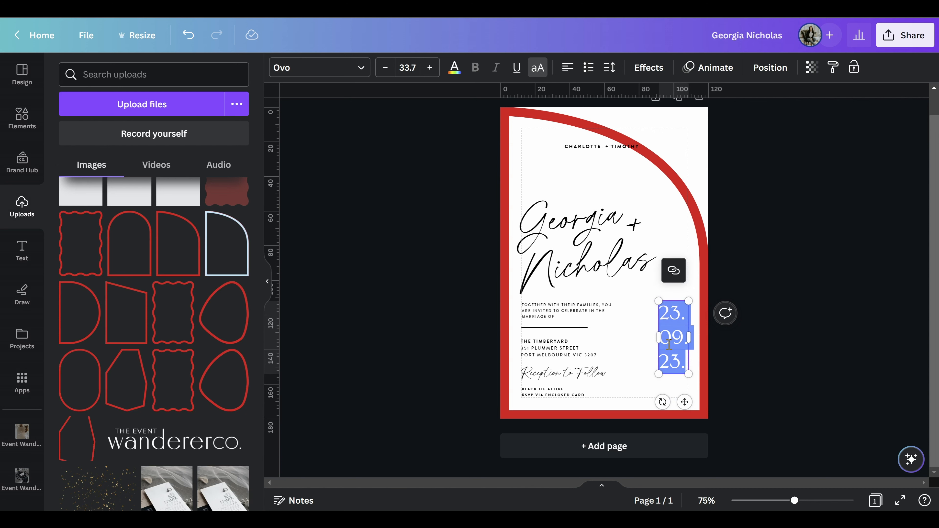
Step: Widen the date's text box to about 58 mm and join its three lines into 23.09.23. on one line
drag(615, 350, 589, 349)
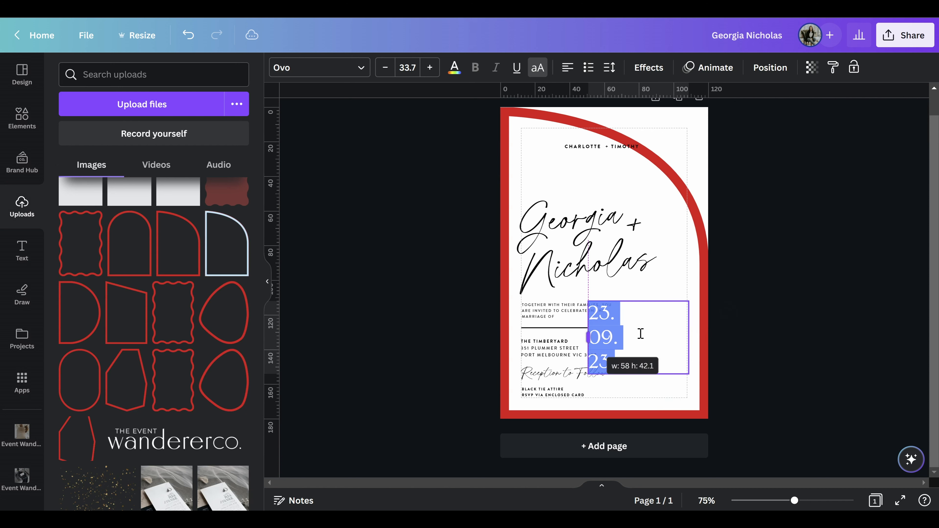
click(659, 318)
key(Delete)
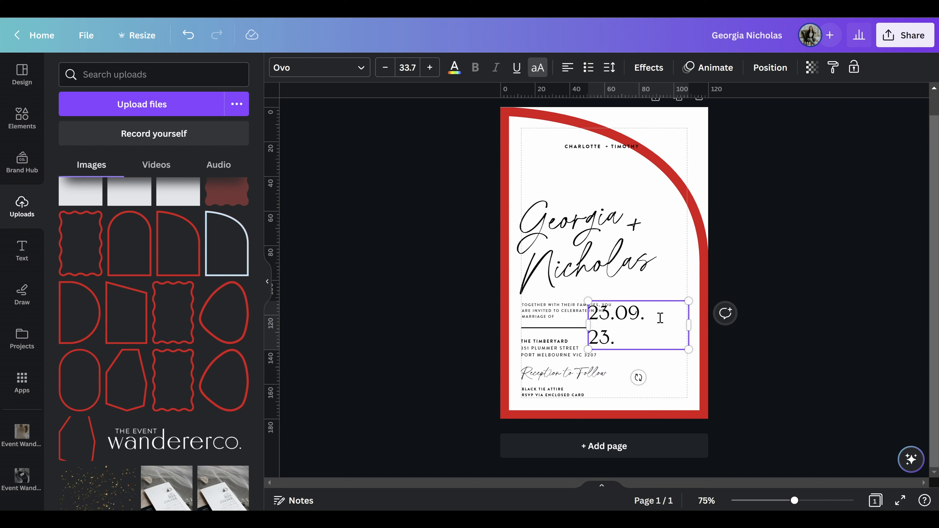
key(Delete)
Step: Set the one-line date's font to Brandon Grotesque Medium
key(ctrl+a)
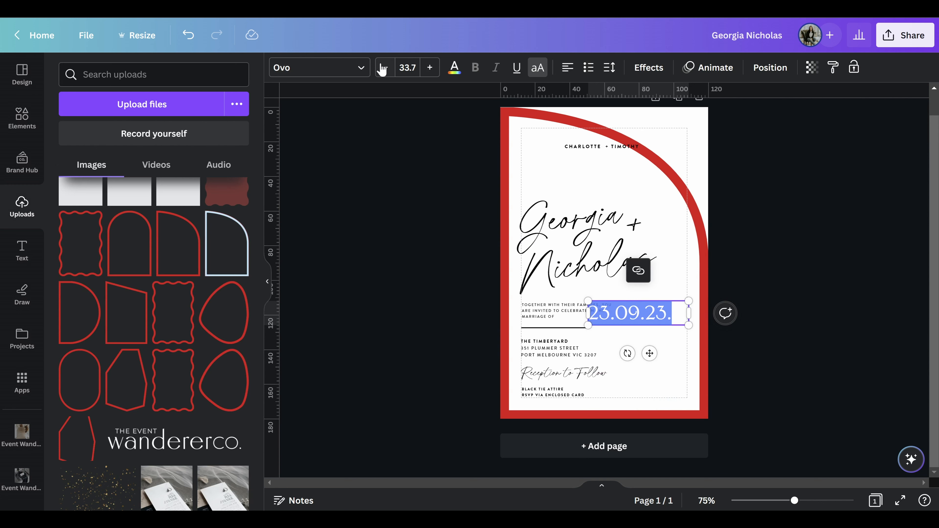
click(325, 71)
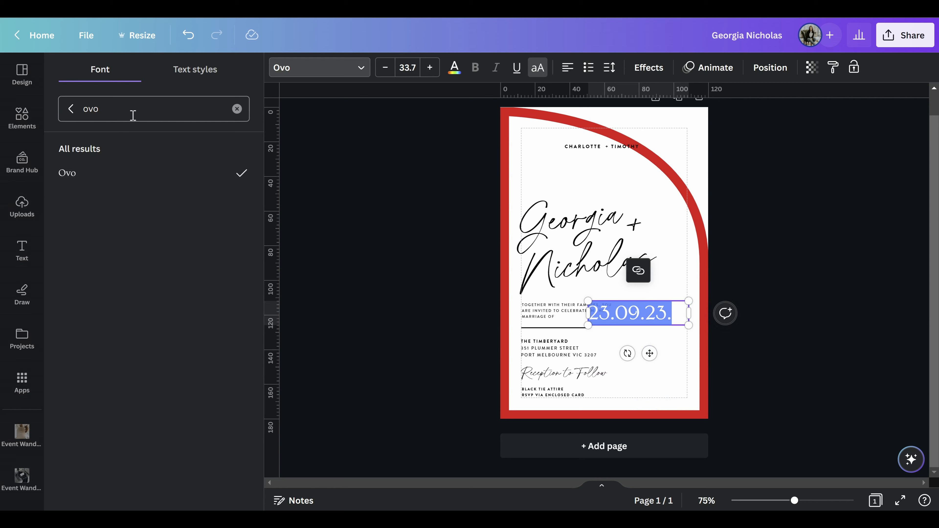
click(71, 108)
click(155, 197)
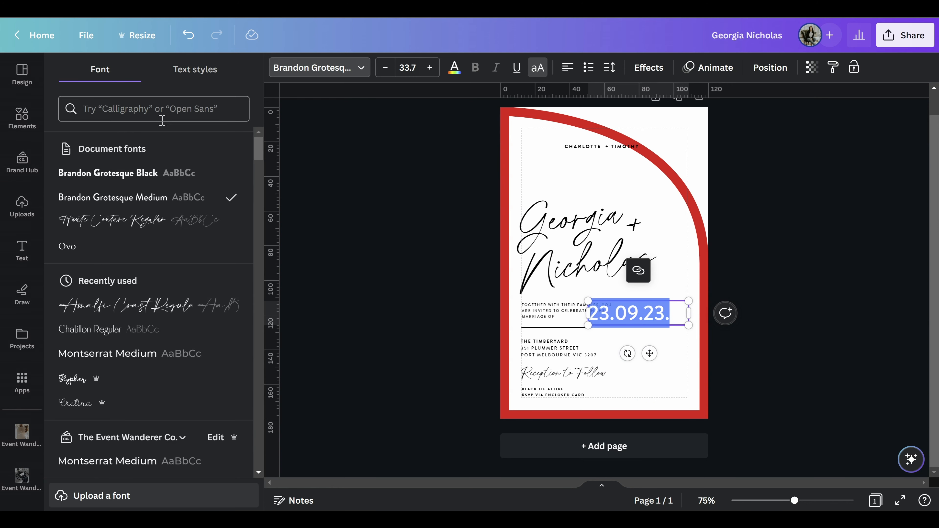
Step: Search the fonts for brandon, try Brandon Grotesque Light on the date, and settle on Brandon Grotesque Regular
click(135, 111)
text(brando)
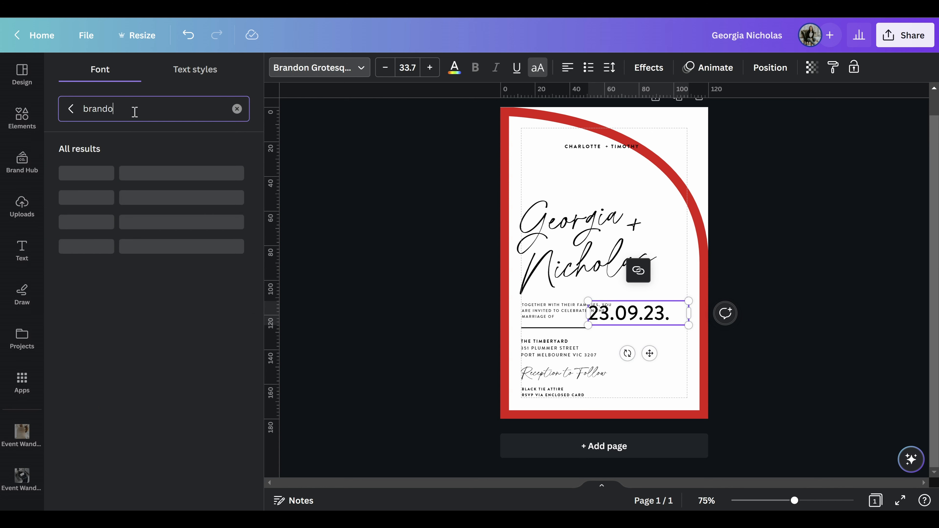
text(n)
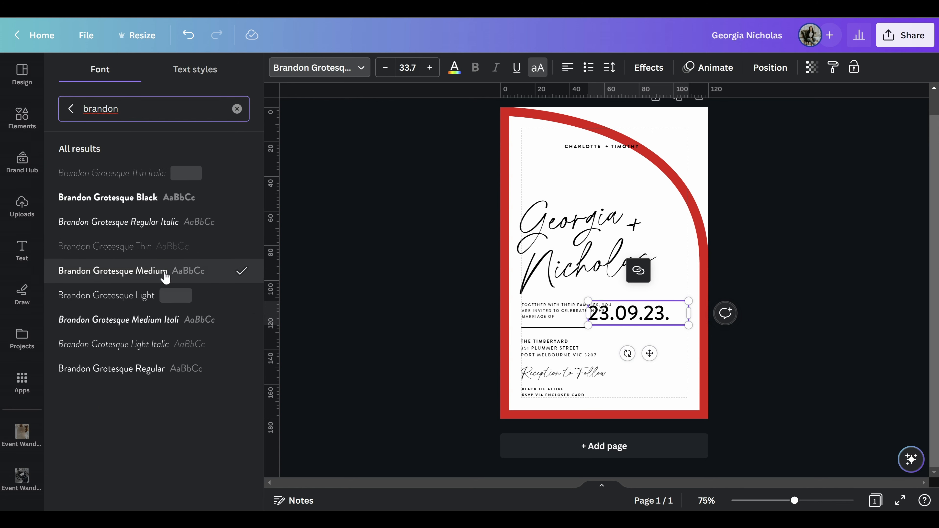
drag(164, 292, 164, 293)
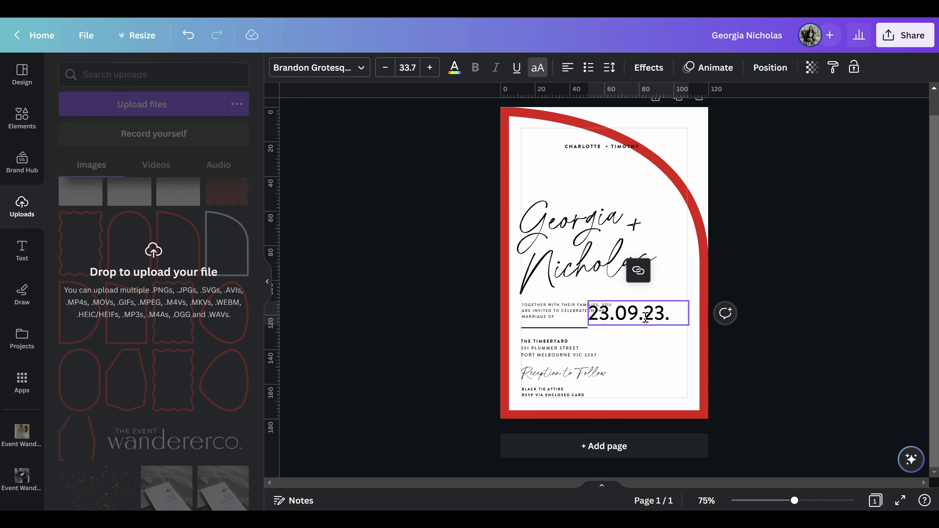
key(ctrl+a)
click(341, 71)
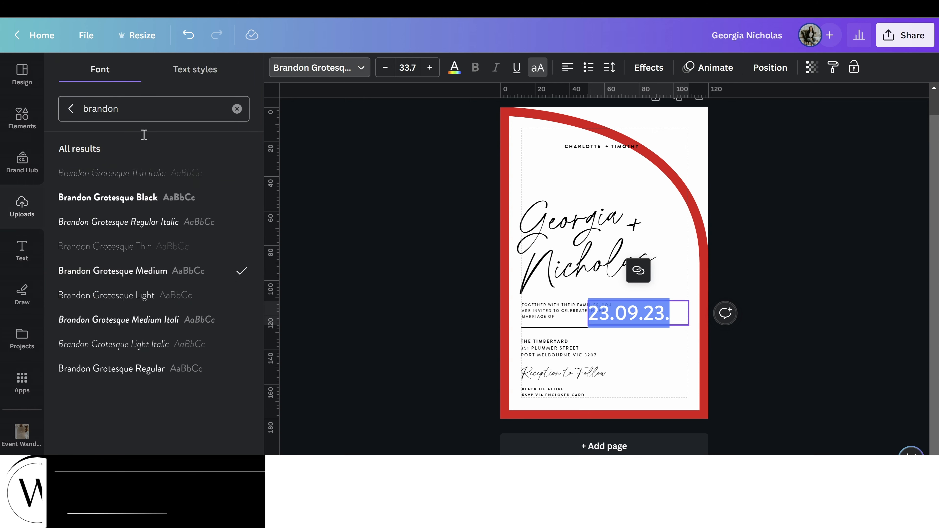
click(159, 294)
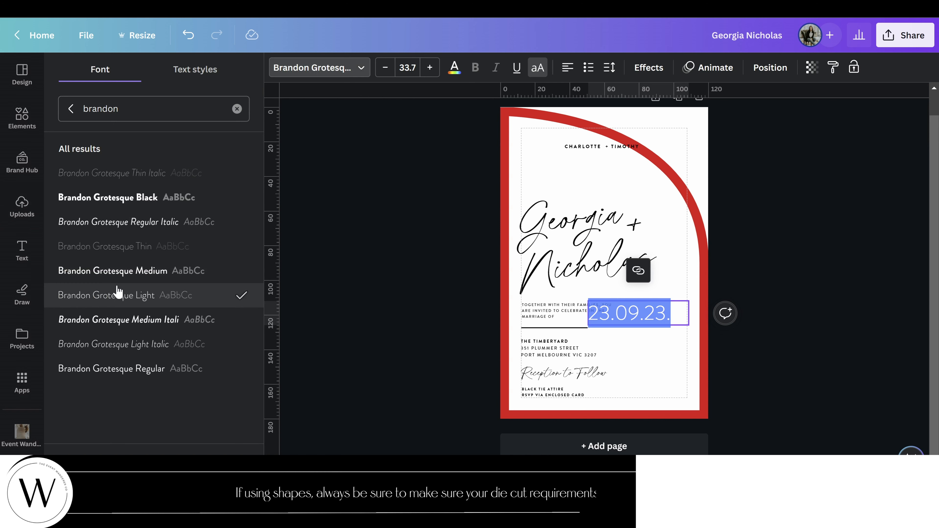
click(175, 369)
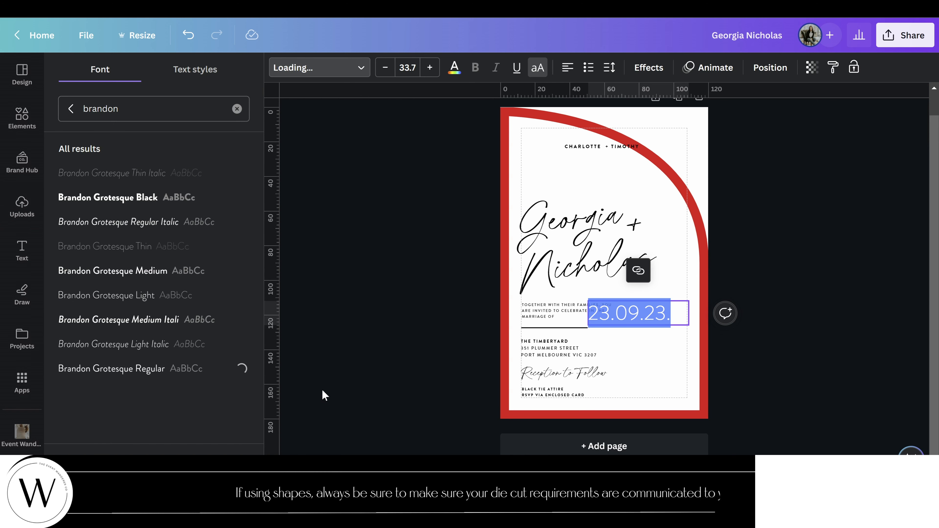
Step: Reduce the one-line date to font size 24
click(413, 67)
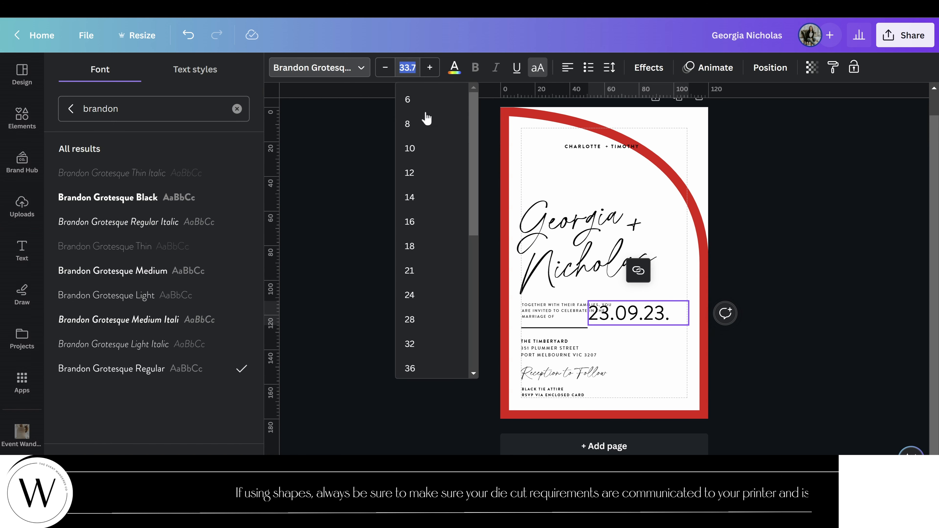
click(421, 295)
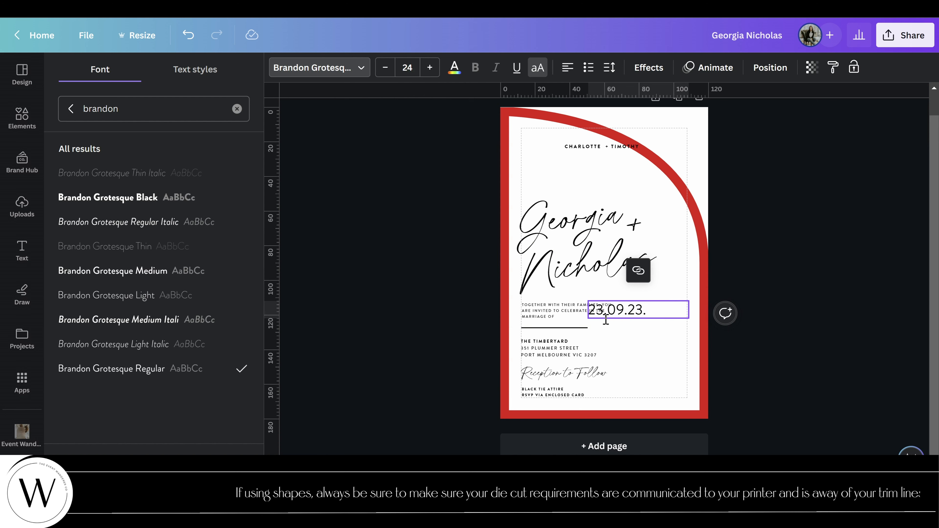
click(659, 333)
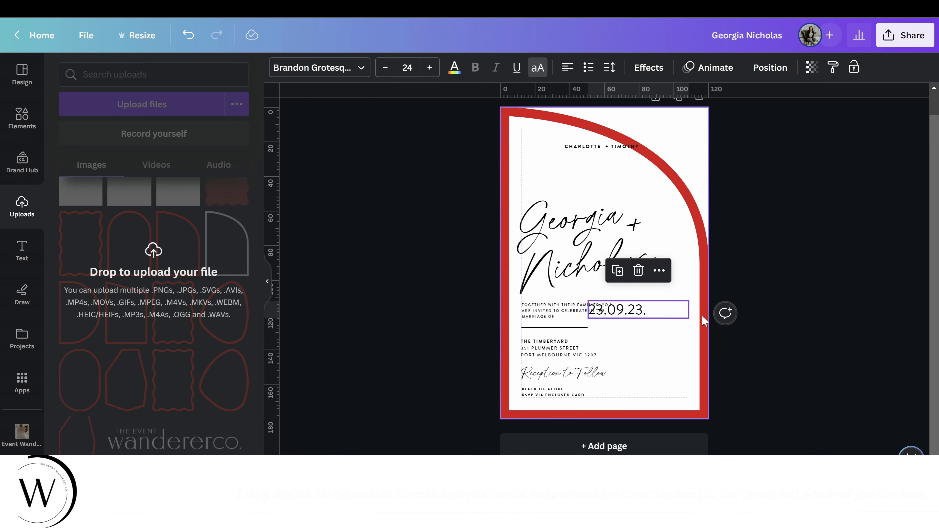
Step: Rotate the date to read upwards and place it at the invitation's lower right margin, beside the venue details
drag(645, 316, 669, 359)
drag(632, 384, 677, 357)
drag(644, 384, 680, 385)
Step: Retype the vertical date as 23 SEPTEMBER 2023
double_click(680, 381)
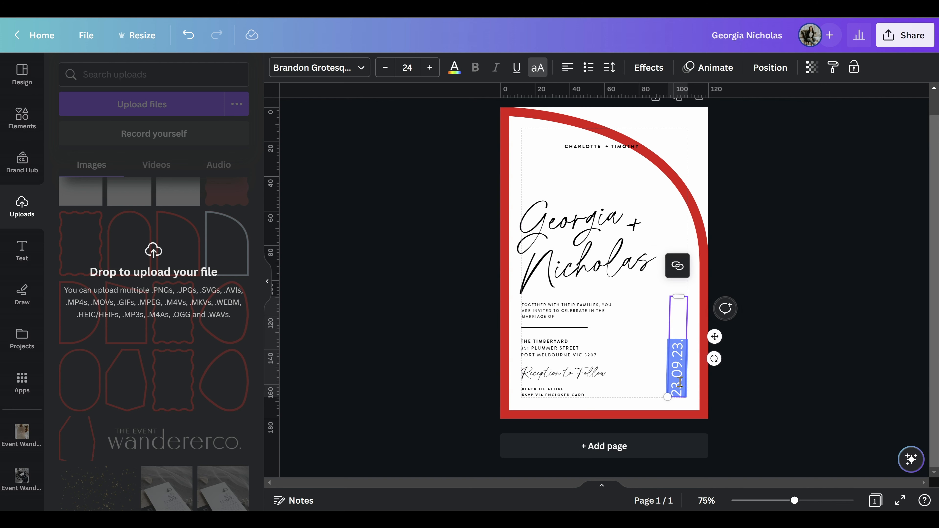
text(23.)
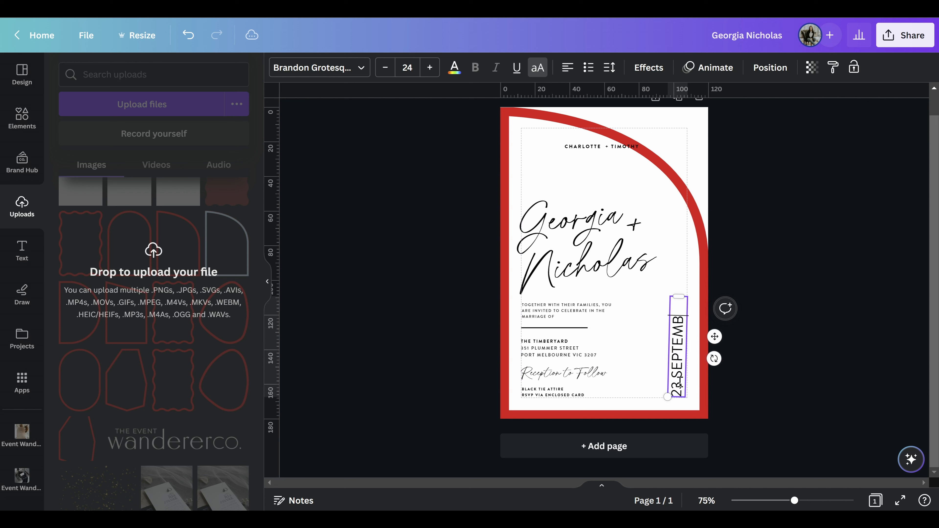
text(SEPTEMBER)
key(Return)
text(2023)
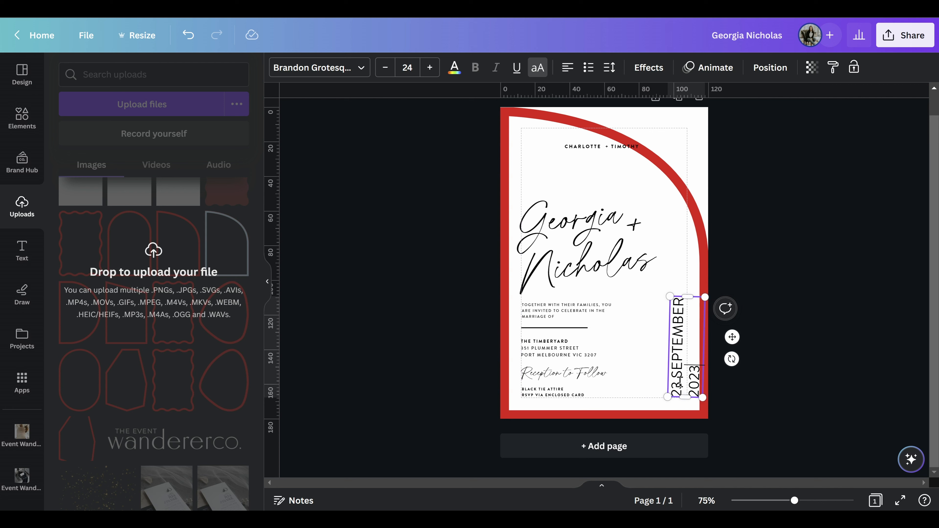
Step: Reduce the vertical date's font size to 15
key(ctrl+a)
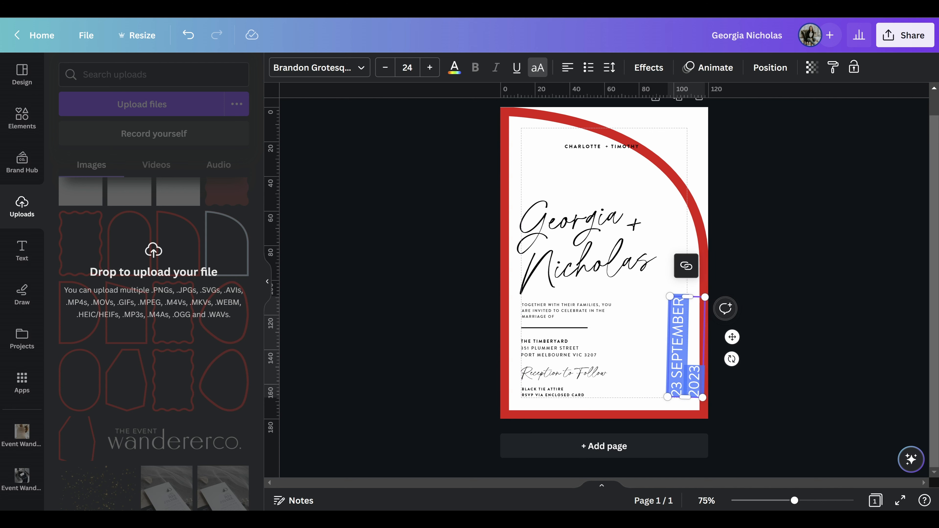
click(384, 73)
click(383, 73)
click(383, 73)
click(383, 74)
click(384, 73)
click(384, 73)
click(384, 73)
click(384, 73)
click(384, 73)
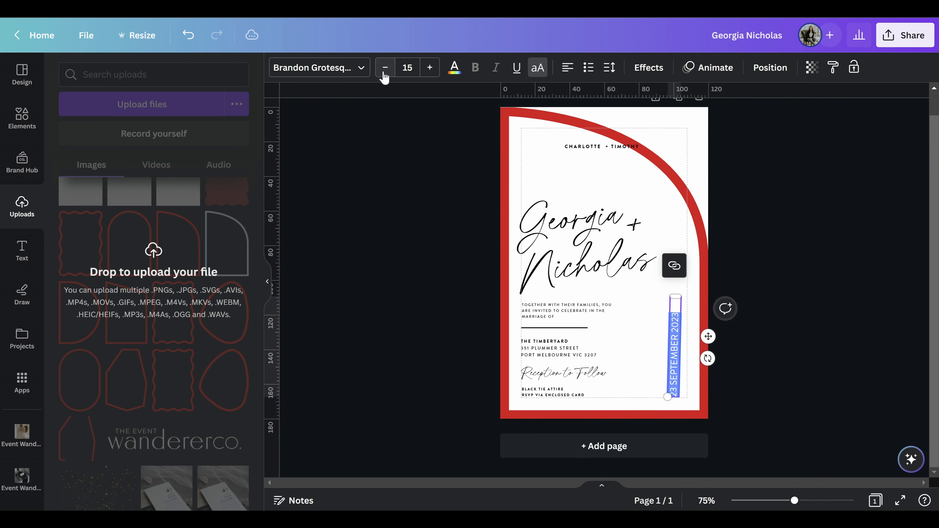
Step: Centre-align the vertical date and give it letter spacing 200 and font size 14
click(567, 67)
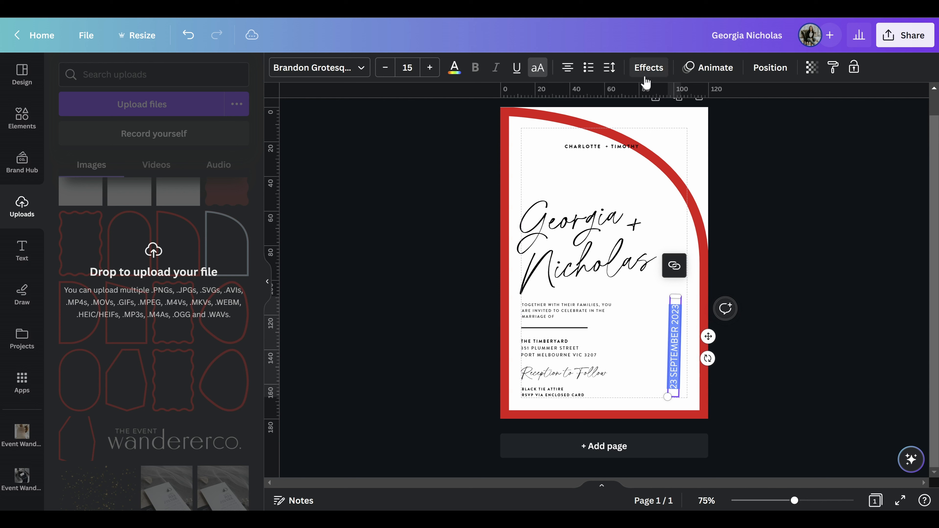
click(619, 71)
click(760, 104)
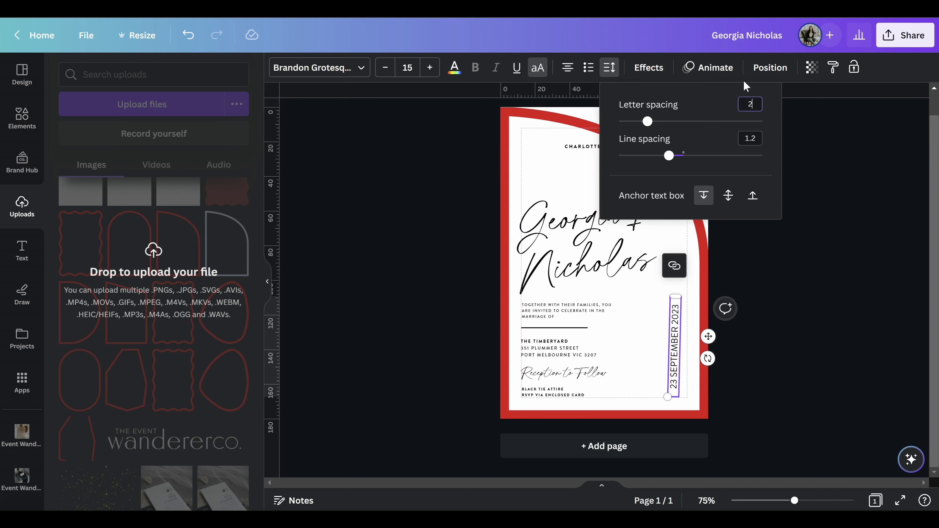
text(200)
key(Return)
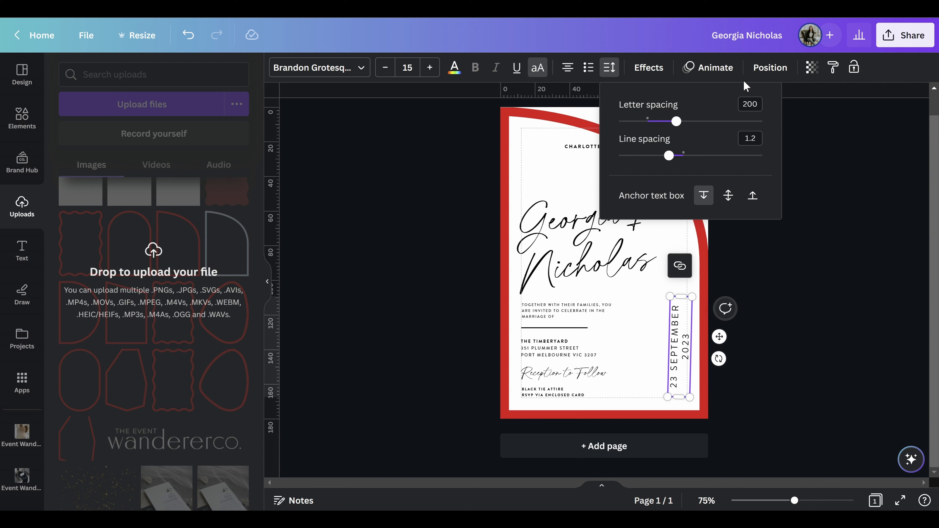
click(396, 68)
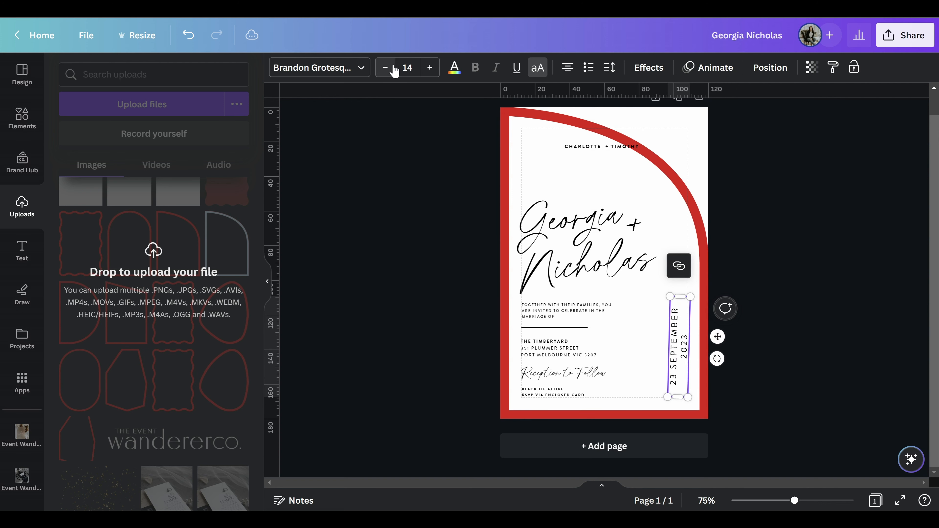
Step: Reduce the vertical date's font size to 13, move it against the right margin guide and straighten it
click(396, 69)
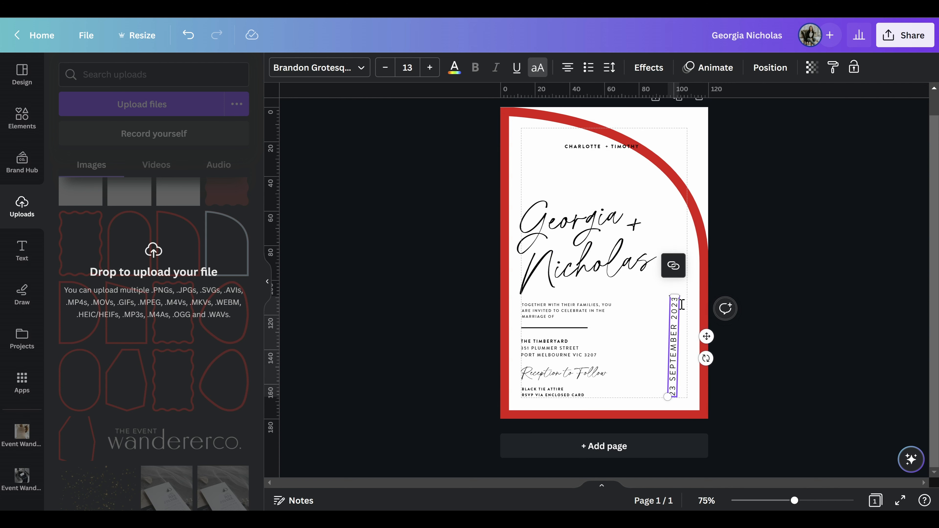
click(743, 304)
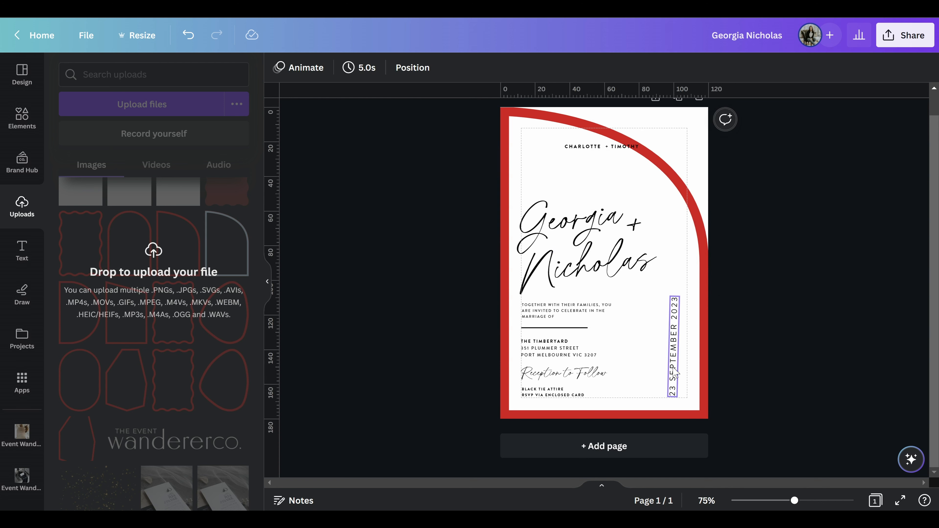
drag(676, 372, 728, 366)
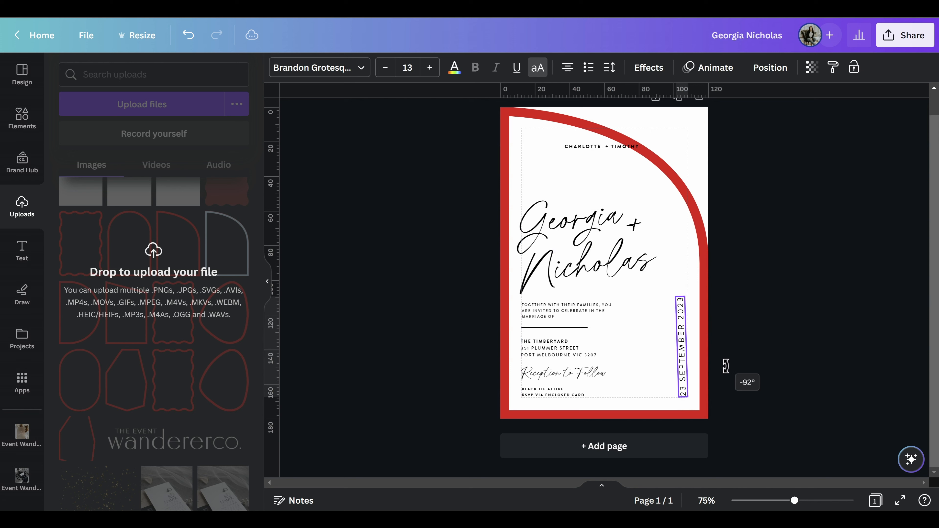
drag(723, 366, 722, 366)
click(813, 336)
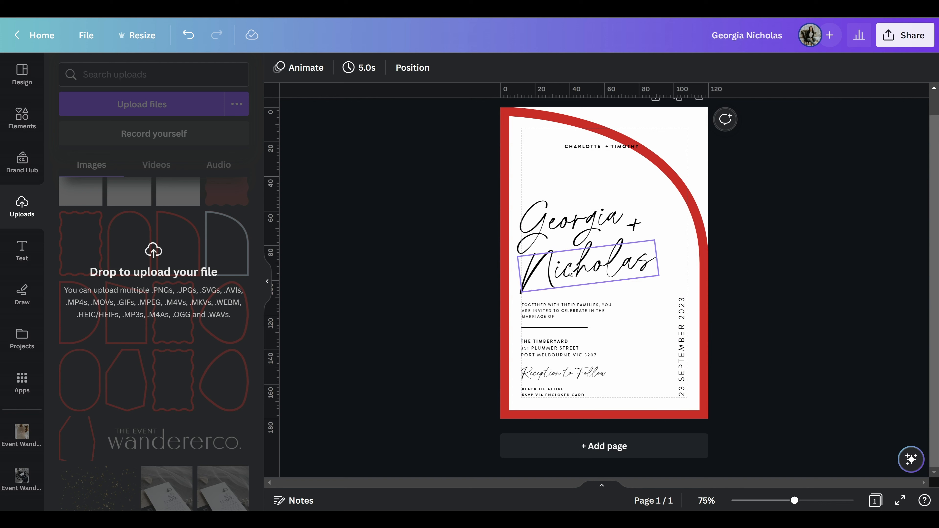
Step: Move the small capitalised names line from under the arch down beside the family invitation wording
click(571, 283)
shift+click(576, 219)
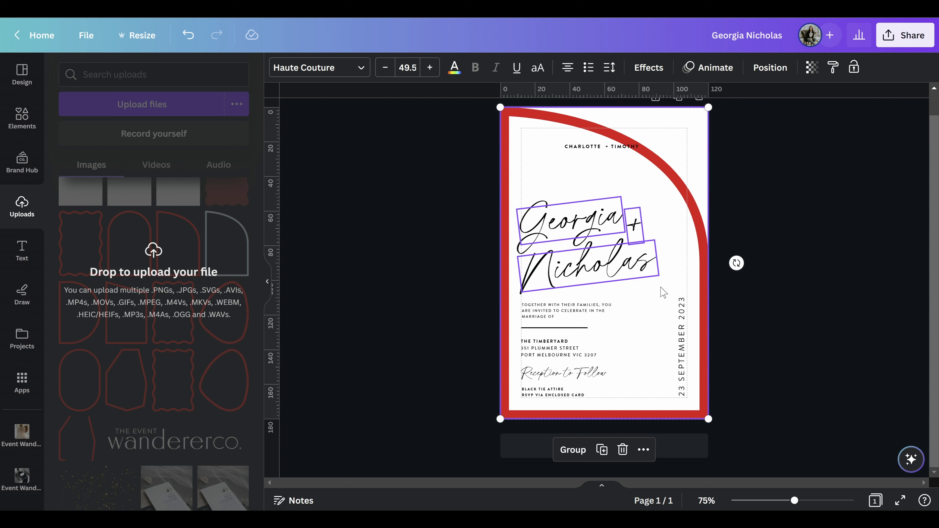
click(616, 149)
drag(614, 177, 634, 349)
Step: Scale the couple's script names and plus sign together down to font size 44.5, aligned to the left margin guide
click(604, 219)
shift+click(636, 226)
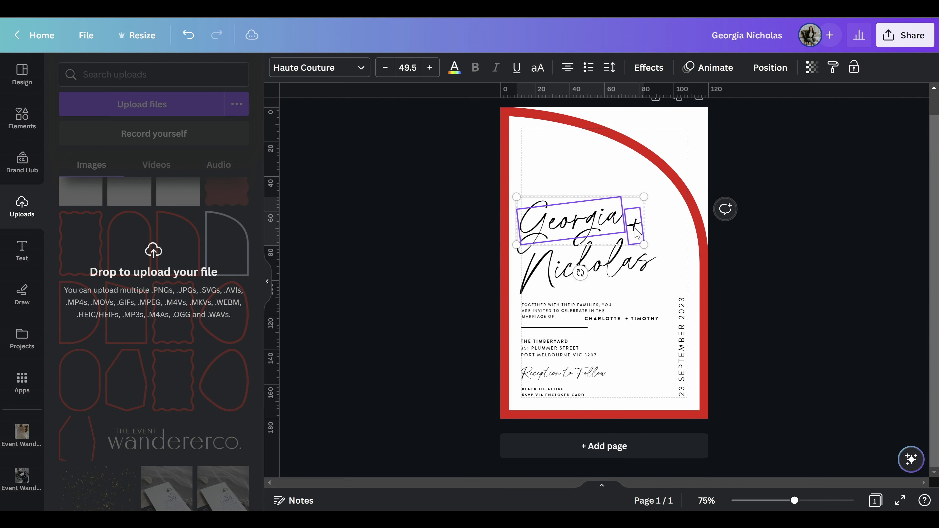
shift+click(644, 263)
drag(658, 292, 615, 272)
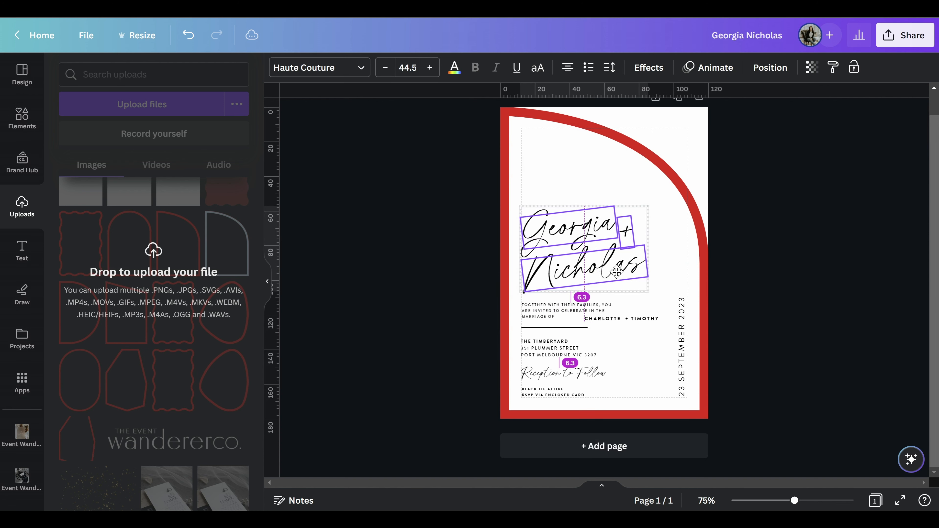
Step: Place the small capitalised names line above the script names and apply the Curve text shape with value 27
click(629, 318)
drag(639, 306, 597, 188)
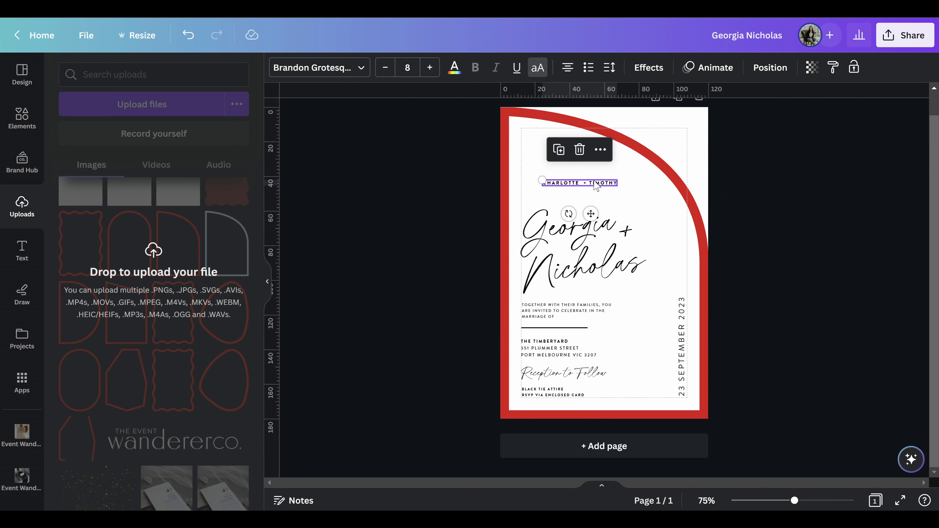
click(651, 67)
click(174, 463)
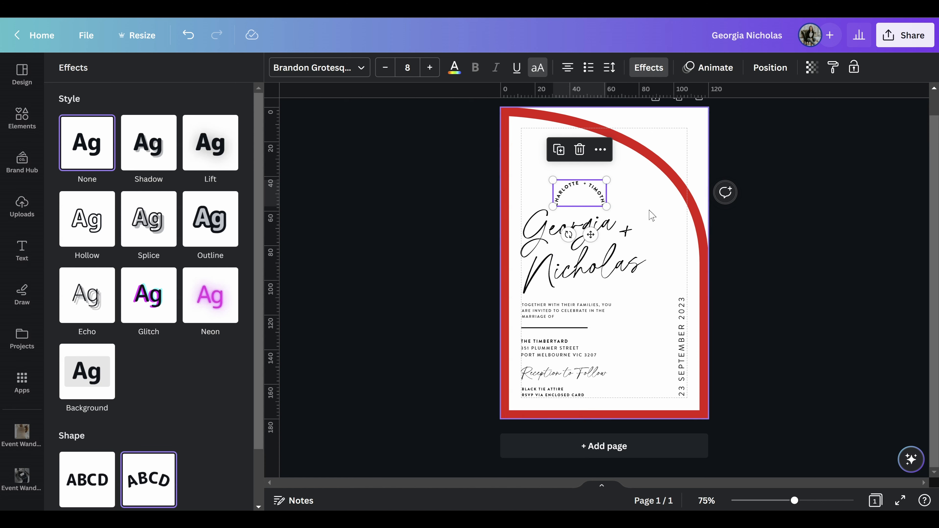
scroll(186, 481, down, 2)
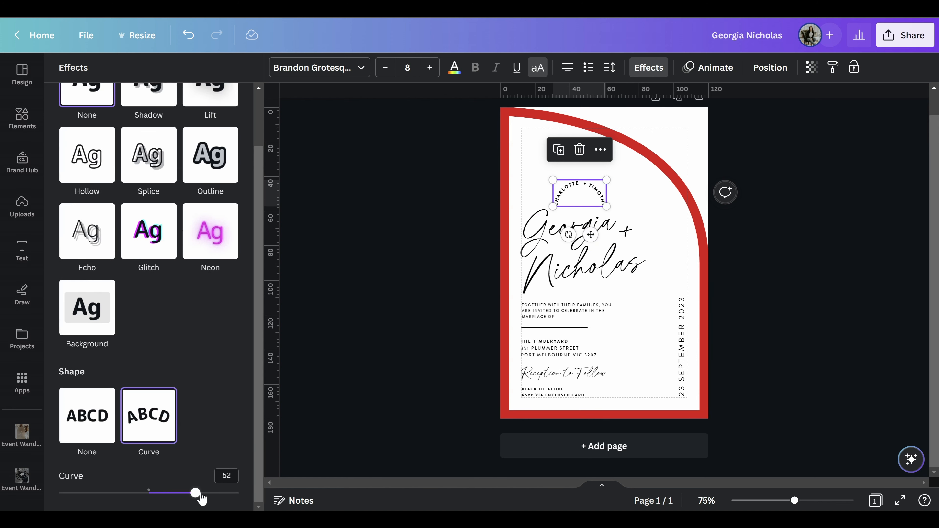
drag(199, 494, 173, 490)
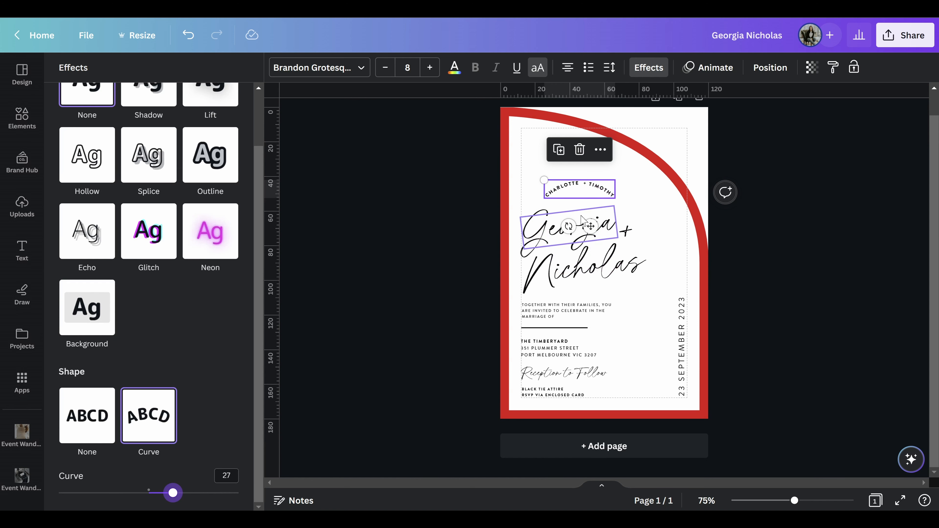
Step: Tilt the curved line clockwise under the arch and retype it as ARE YOU READY TO PARTY LIKE IT'S 1999?
drag(568, 226, 558, 231)
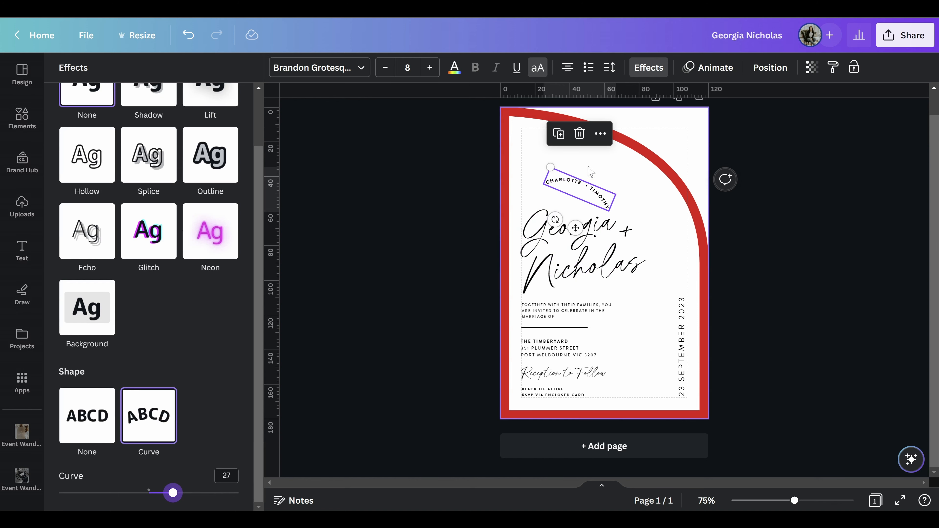
drag(589, 193, 592, 152)
click(593, 152)
key(ctrl+a)
text(ARE YOU READY)
key(ctrl+a)
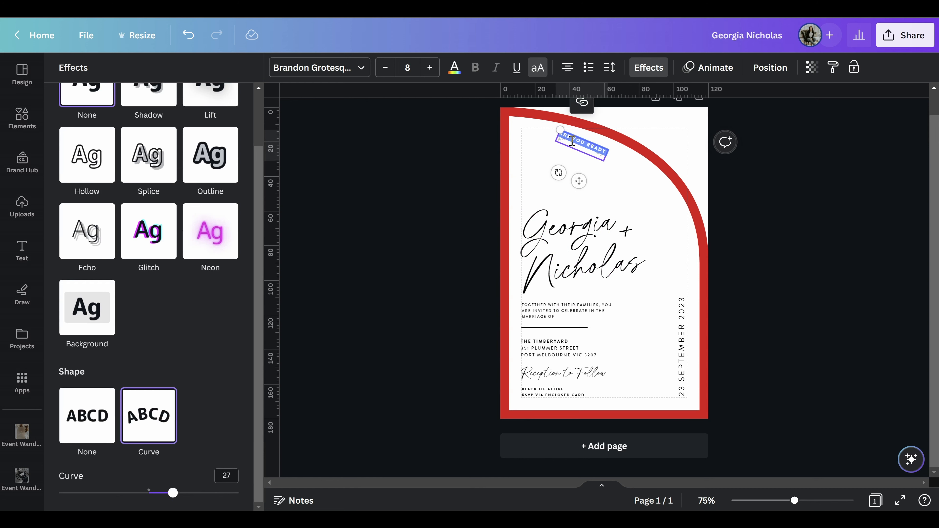
key(BackSpace)
text(AR)
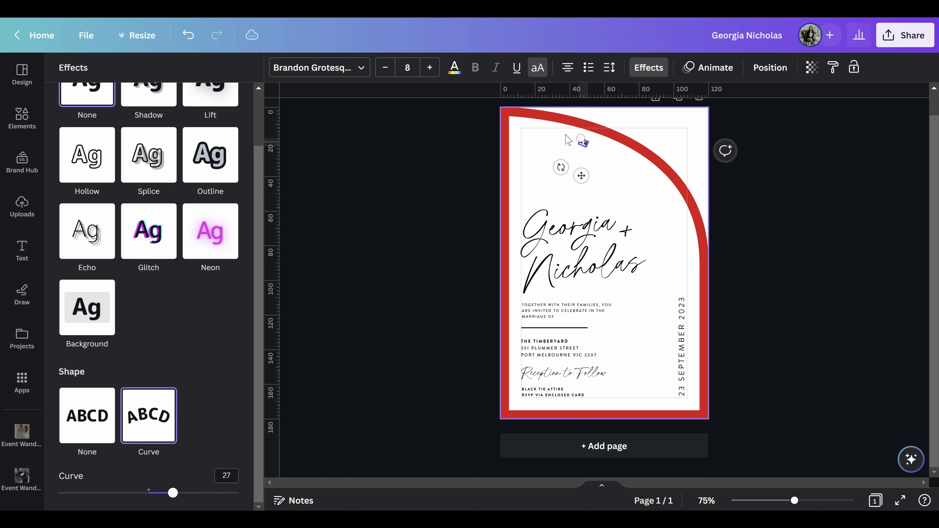
text(E YOU READY)
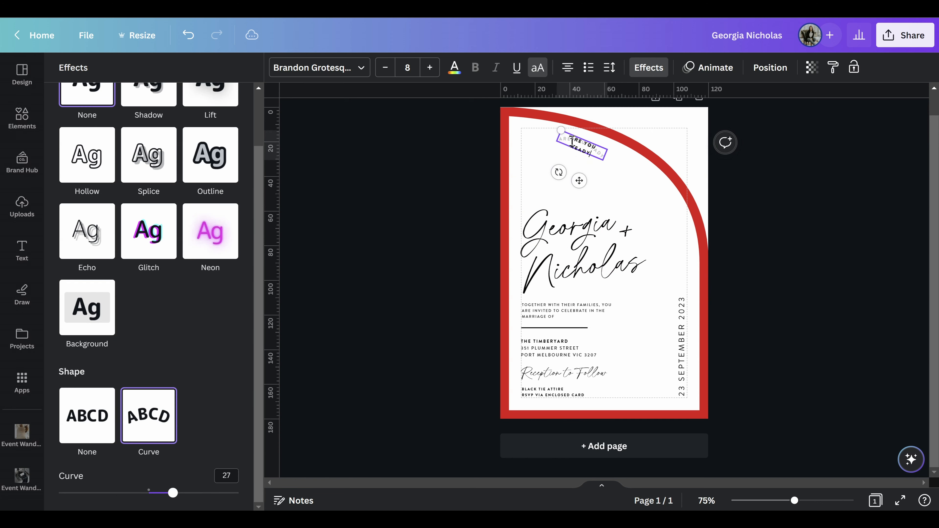
text( TO PARTY)
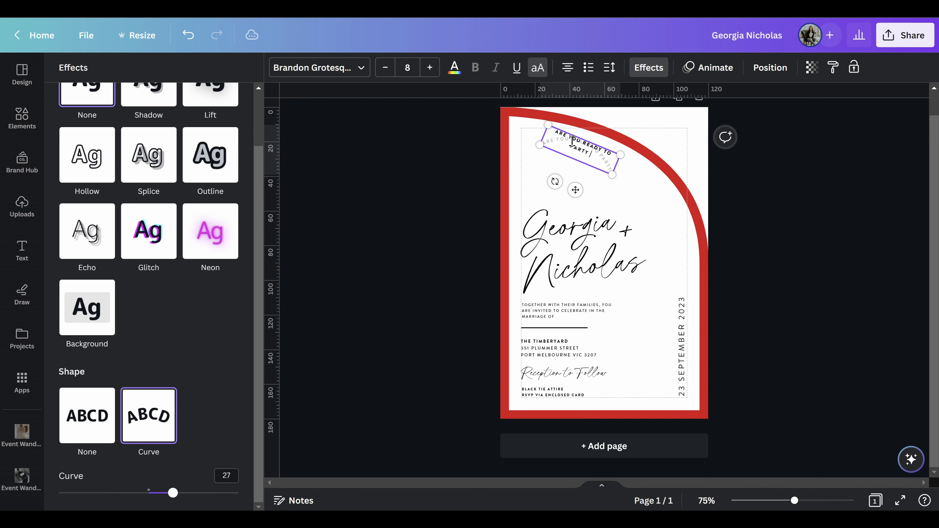
text( LIKE IT'S 1999?)
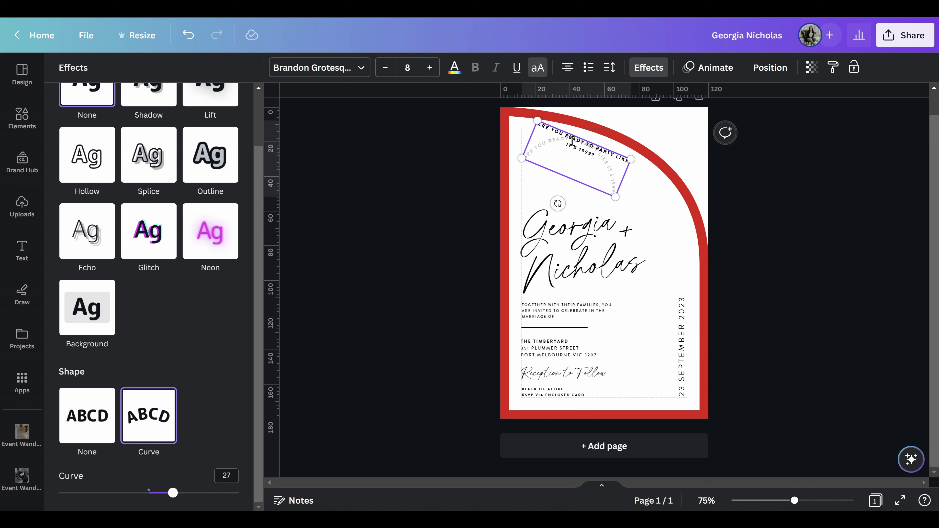
click(657, 237)
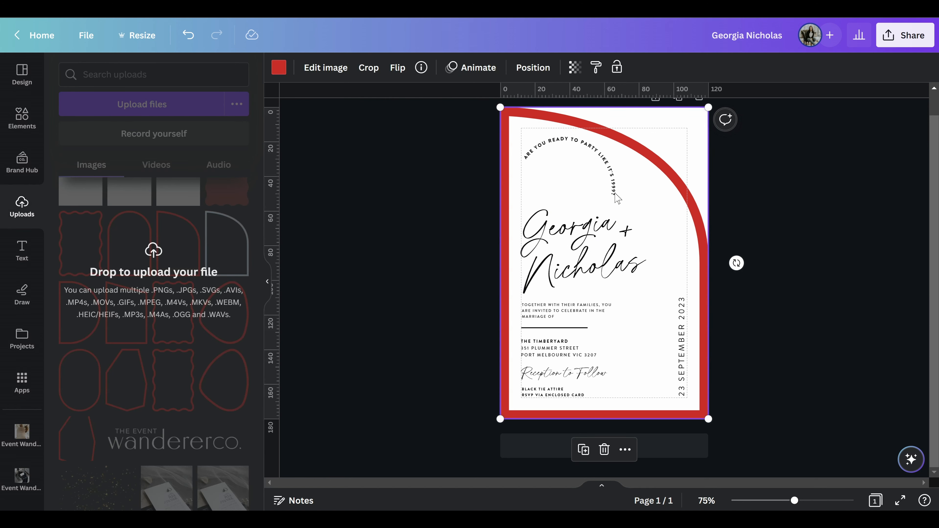
Step: Set the party tagline's curve value to 13
click(584, 177)
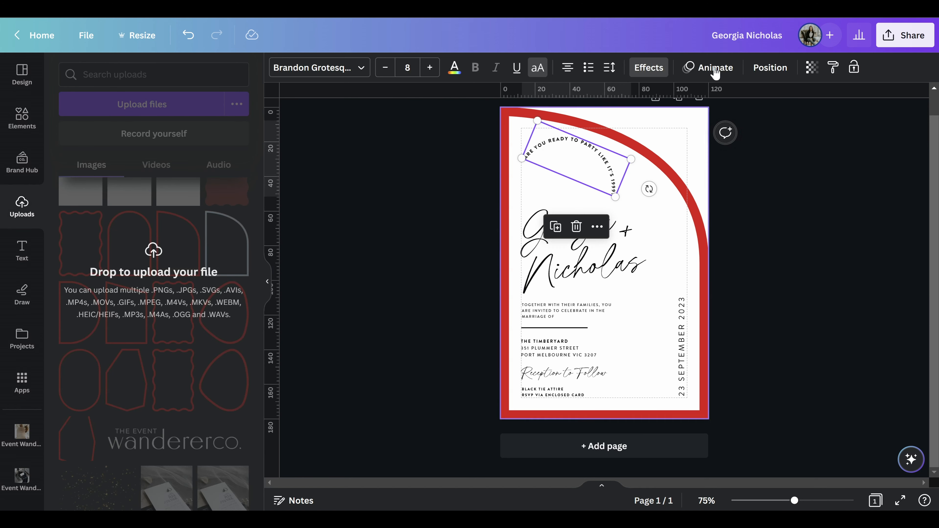
click(649, 67)
scroll(174, 425, down, 2)
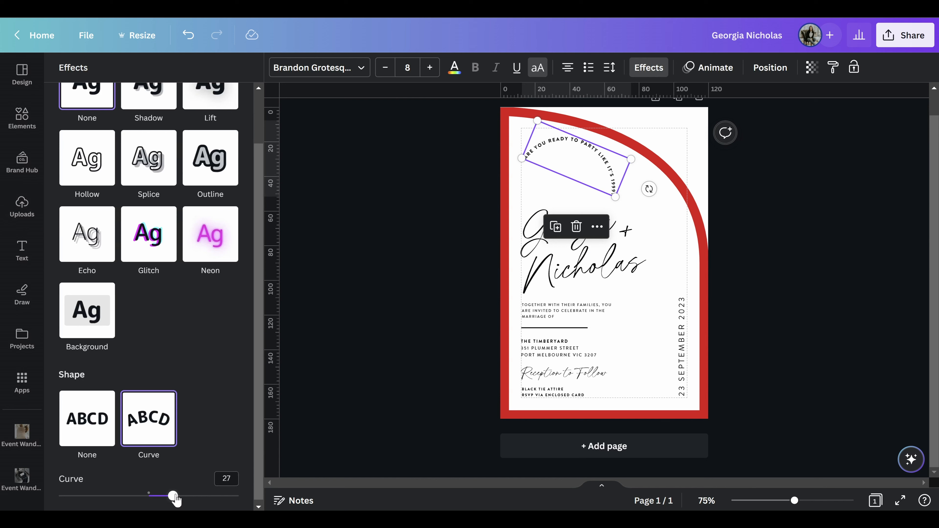
drag(175, 499, 160, 496)
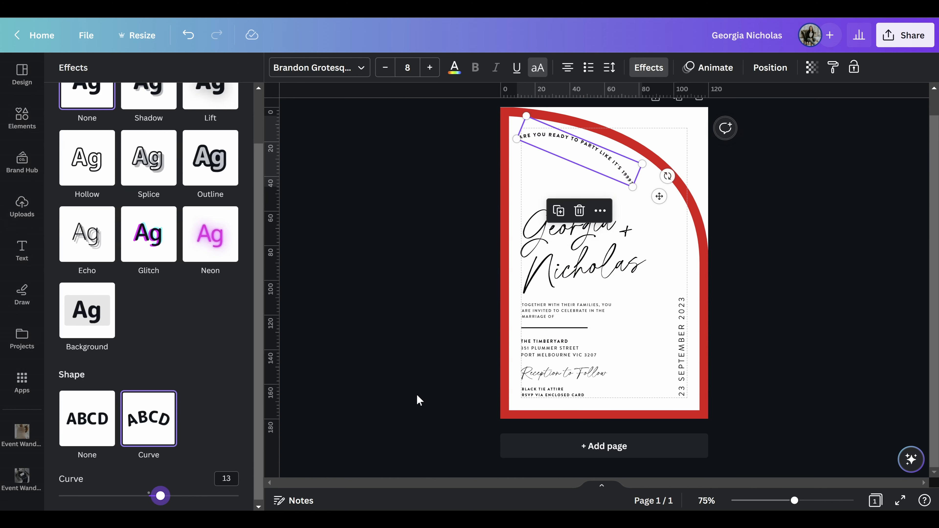
Step: Move the curved tagline towards the right side of the arch and rotate it further clockwise to follow the red frame
drag(627, 179, 673, 203)
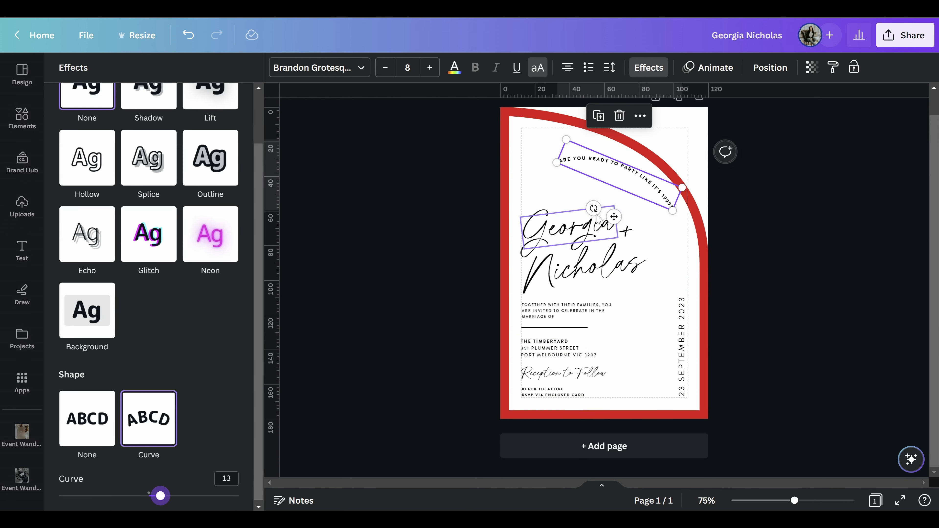
drag(597, 214, 601, 213)
drag(651, 197, 651, 187)
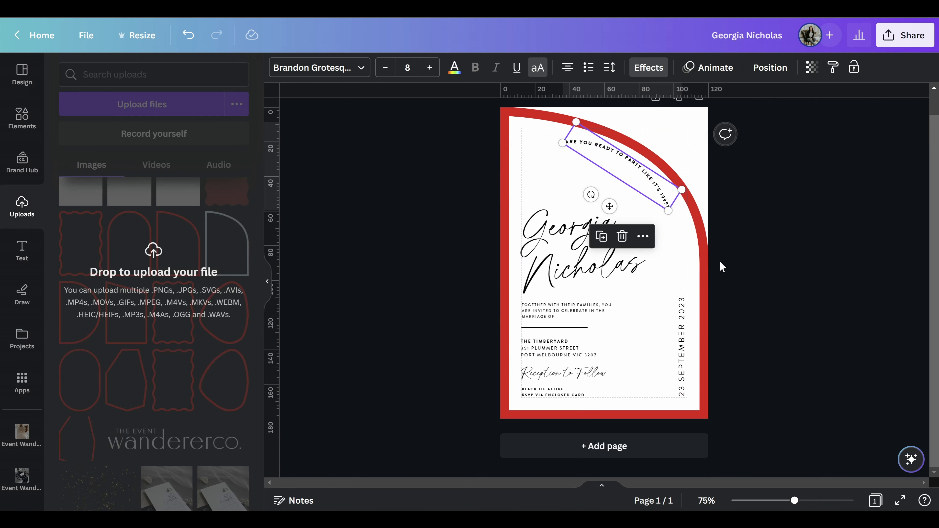
click(686, 263)
drag(664, 204, 666, 208)
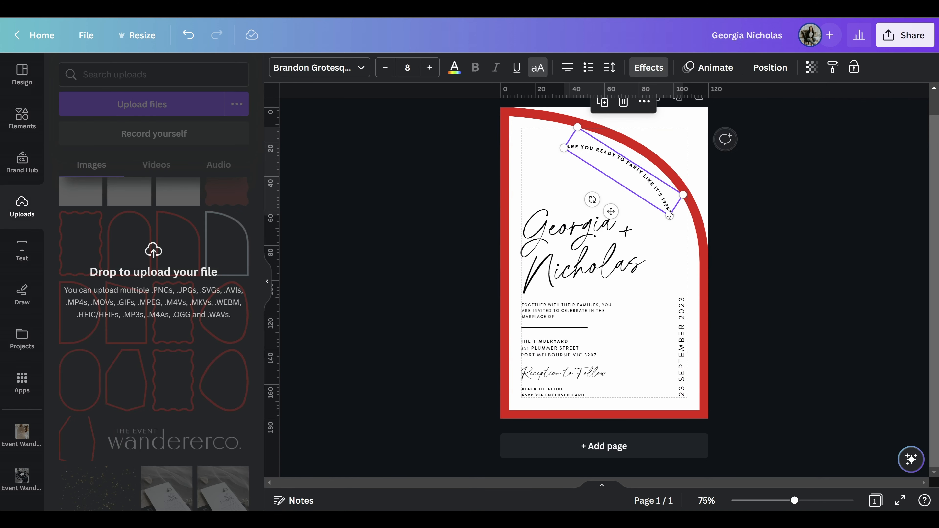
Step: Flatten the tagline's curve slightly and nudge the text to run parallel to the arch's inner edge
click(646, 70)
scroll(175, 440, down, 3)
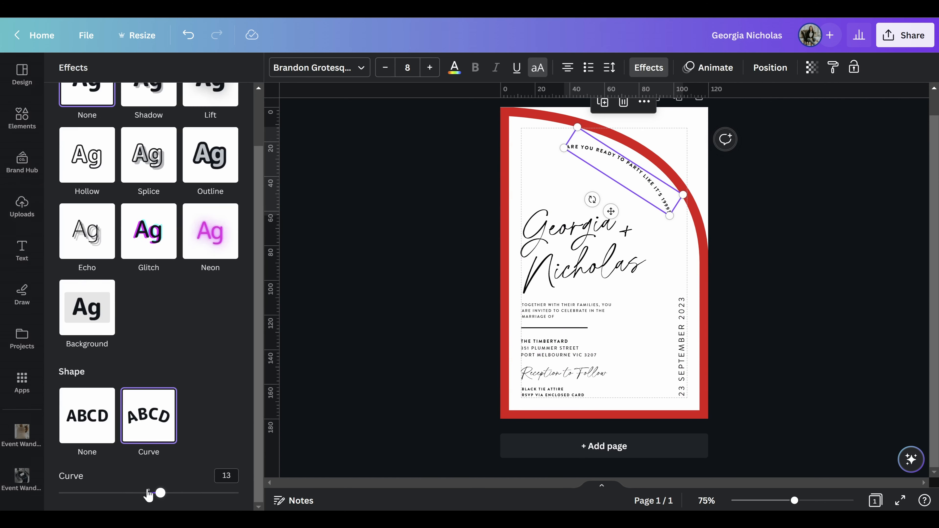
drag(160, 493, 161, 496)
drag(745, 324, 735, 335)
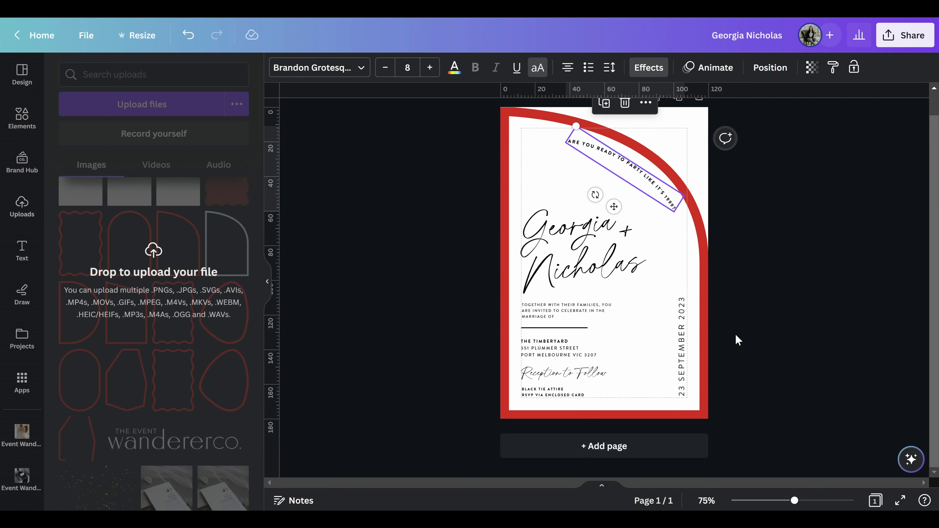
click(724, 321)
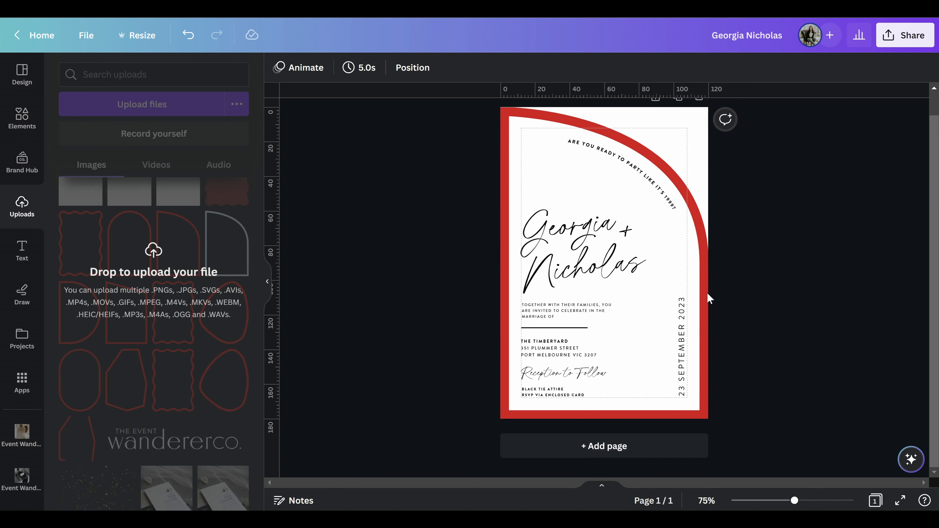
drag(672, 204, 671, 203)
click(778, 286)
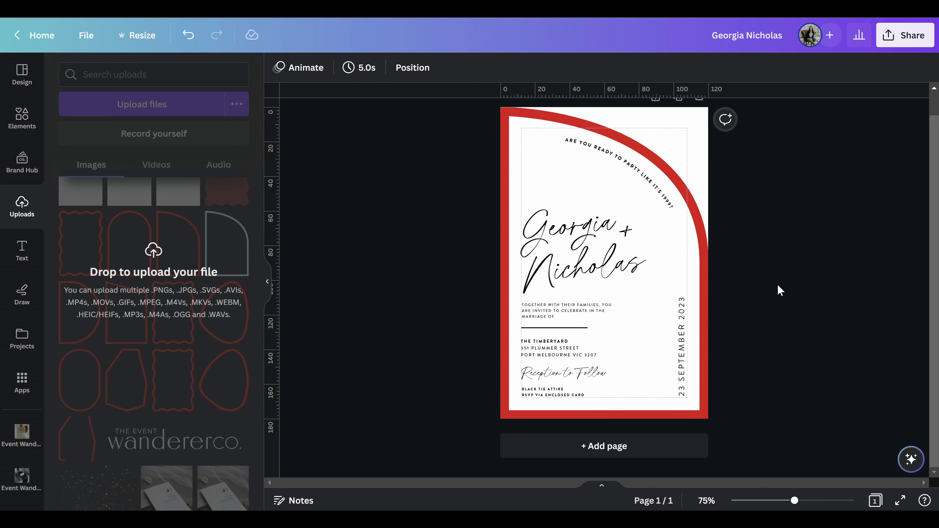
Step: Enlarge the couple's script names and plus sign together to font size 45.9
click(624, 259)
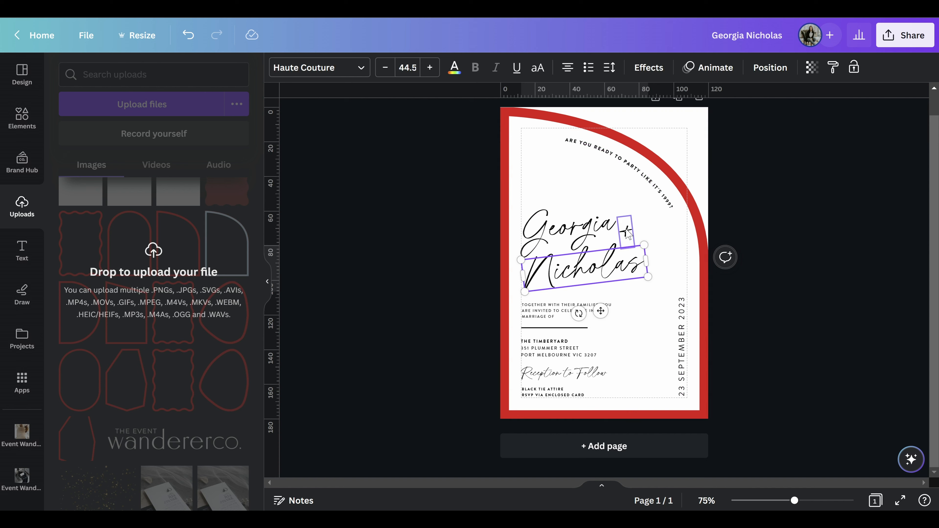
shift+click(626, 233)
shift+click(602, 225)
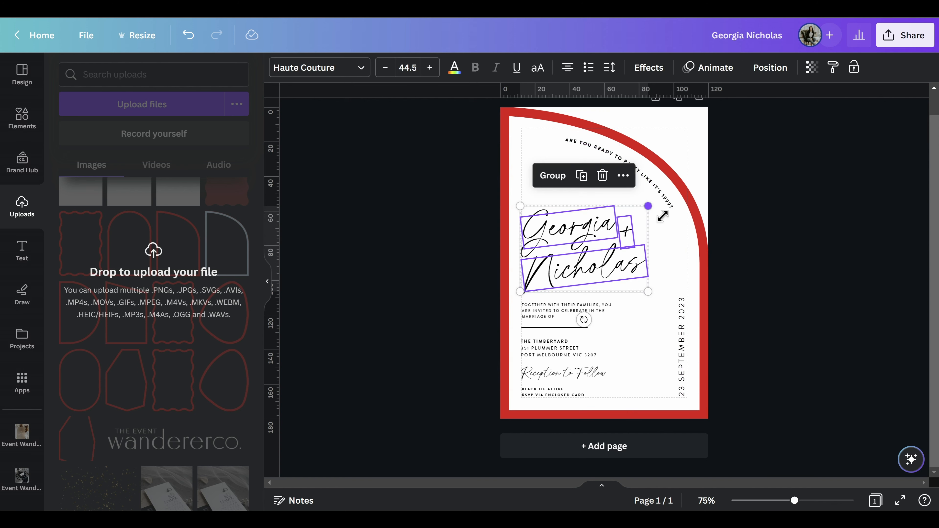
drag(662, 215, 666, 212)
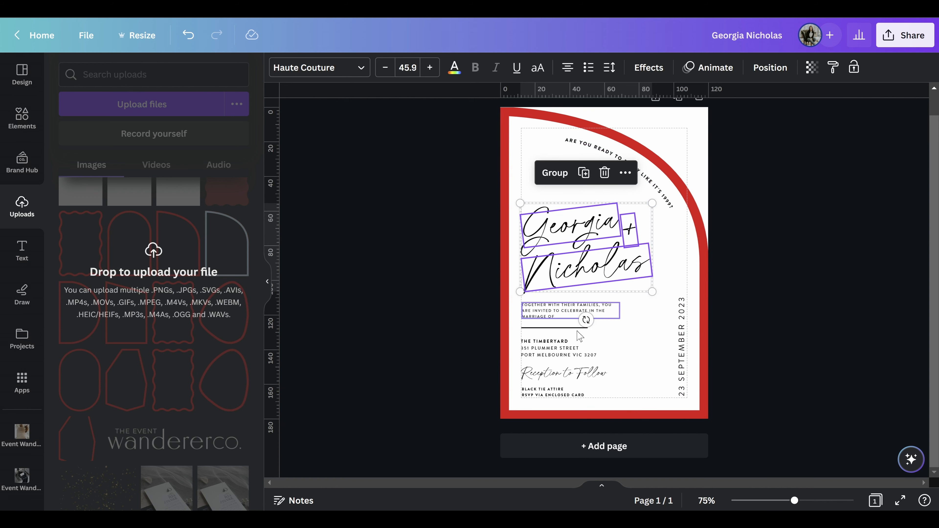
Step: Set both the venue details and the attire and RSVP lines to font size 6
click(579, 348)
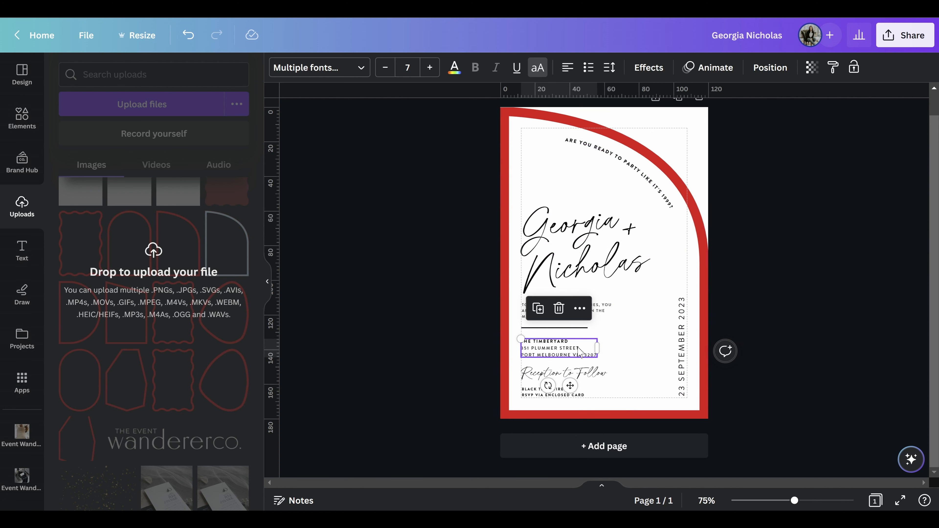
click(385, 67)
click(554, 391)
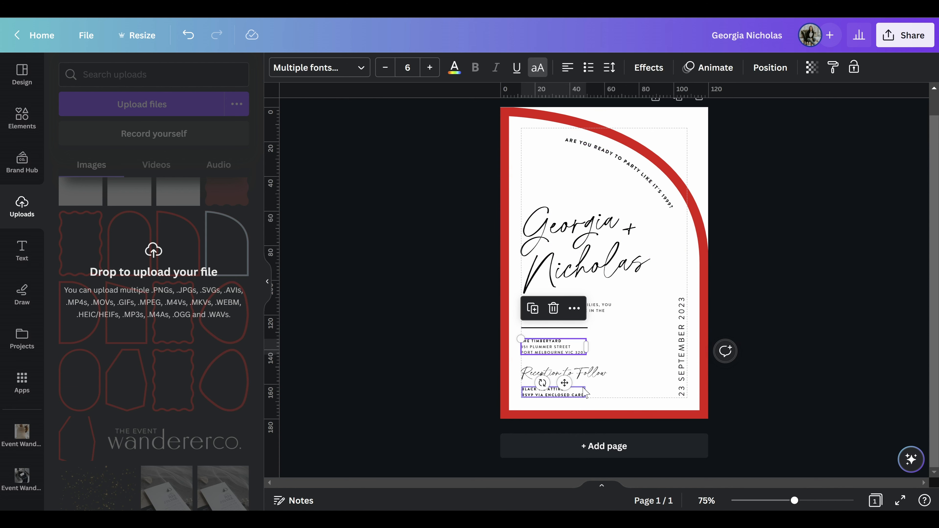
click(385, 68)
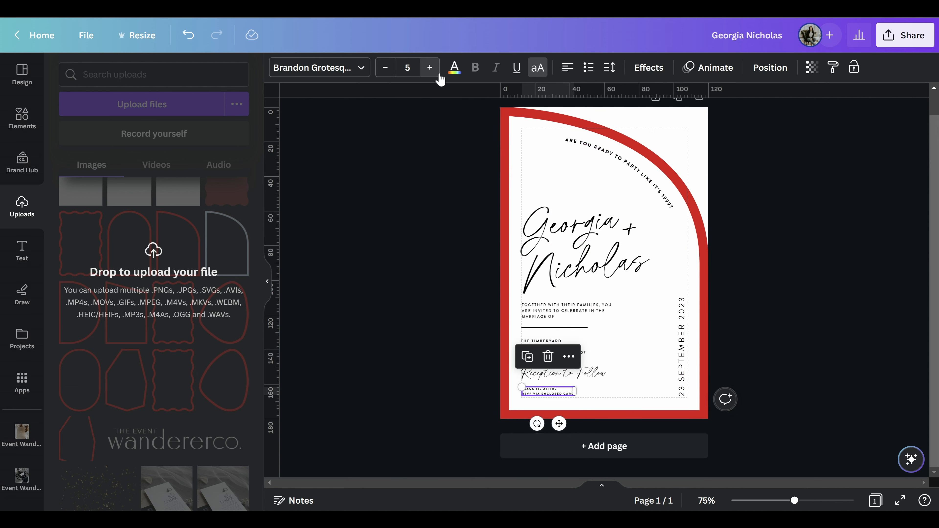
click(429, 67)
Step: Reduce the Reception to Follow line to font size 12 and move it up slightly beneath the venue address
click(576, 374)
click(386, 68)
click(386, 68)
drag(564, 375, 558, 369)
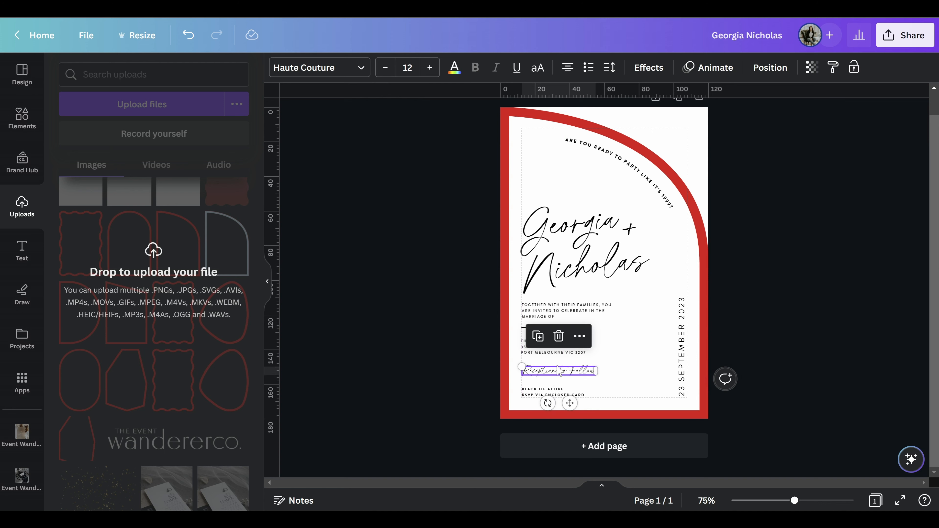
Step: Add "4 PM, 23 September, 2023" as the first line of the venue details and move the block up beneath the divider line
mouse_move(553, 377)
mouse_down()
mouse_move(547, 354)
mouse_move(551, 362)
mouse_up()
click(597, 352)
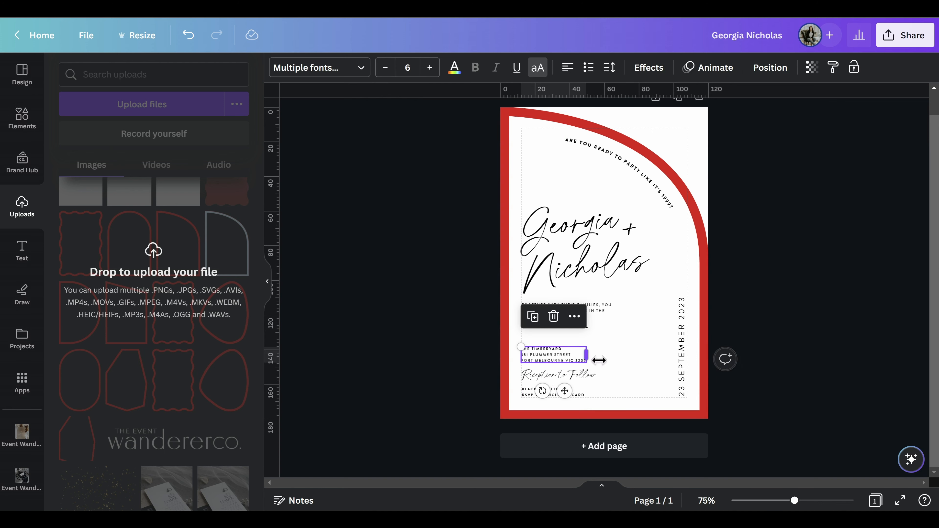
click(593, 354)
click(555, 353)
click(553, 355)
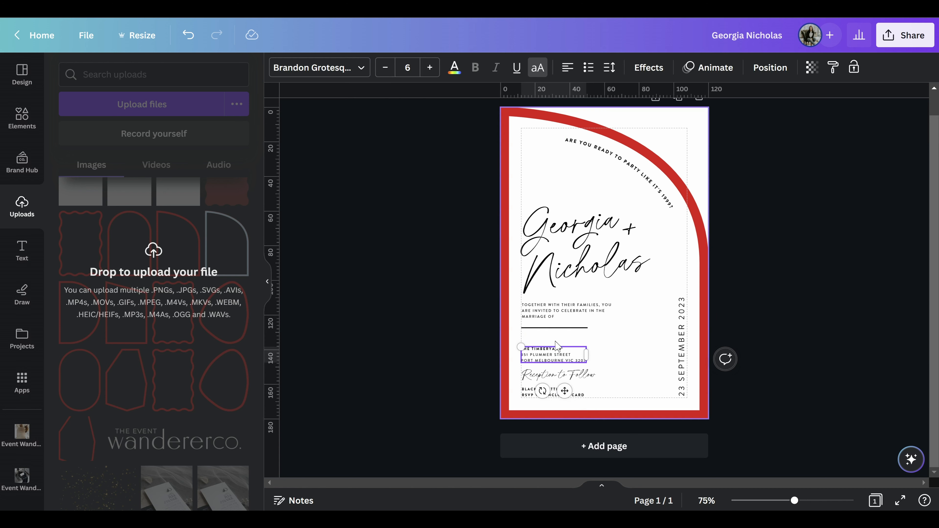
key(Return)
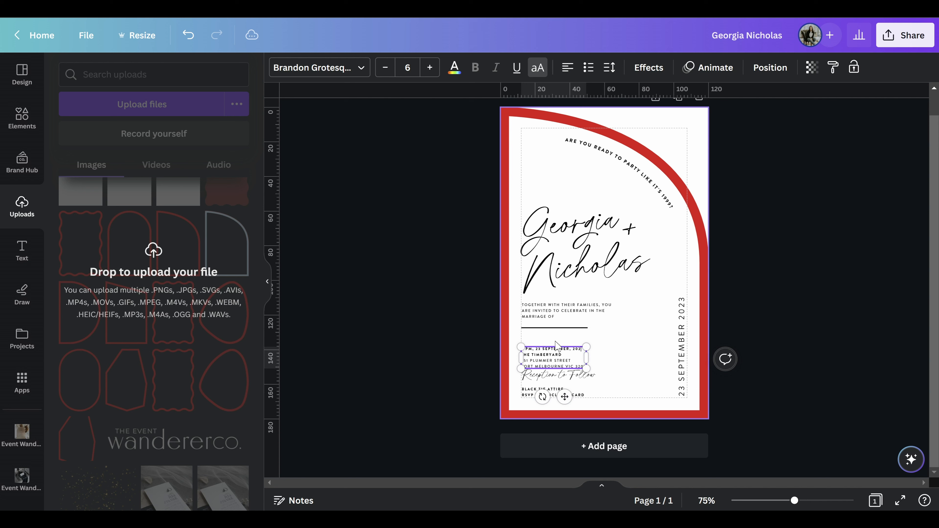
click(629, 354)
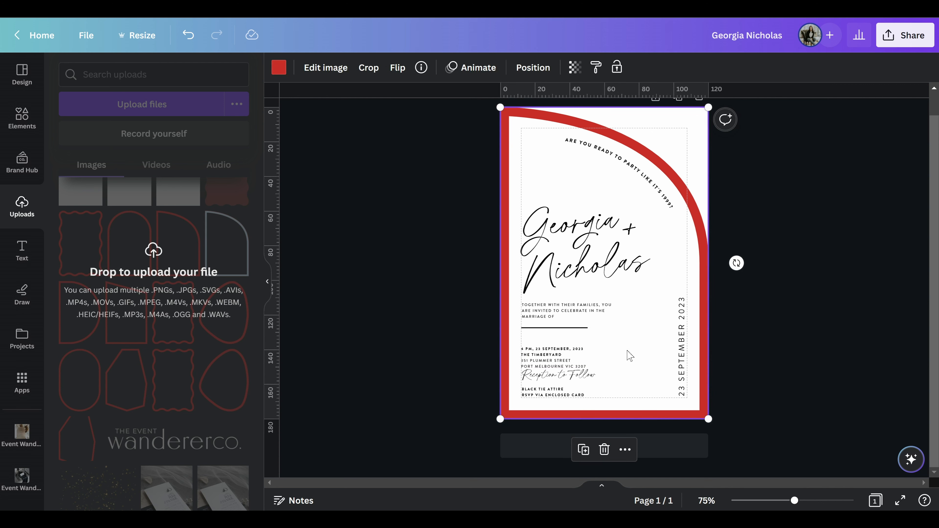
drag(584, 363, 577, 353)
scroll(591, 364, up, 2)
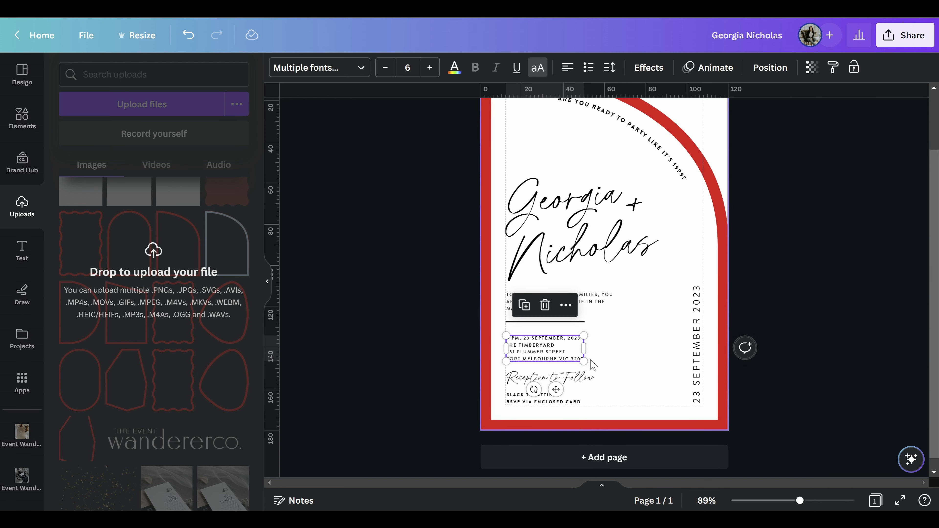
Step: Replace PM with O'CLOCK in the time and date line above The Timberyard
double_click(537, 341)
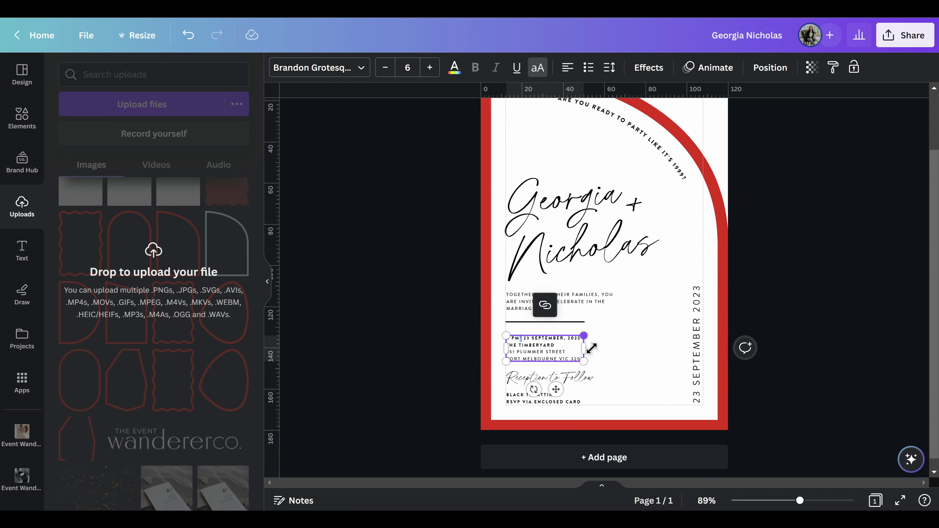
key(Left)
key(shift+Left)
key(shift+Left)
text(O)
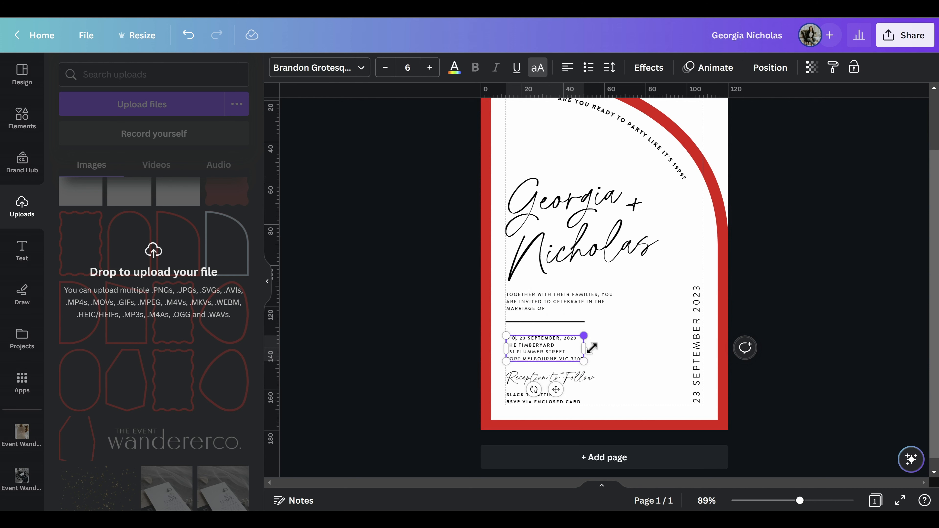
text('CLOCK)
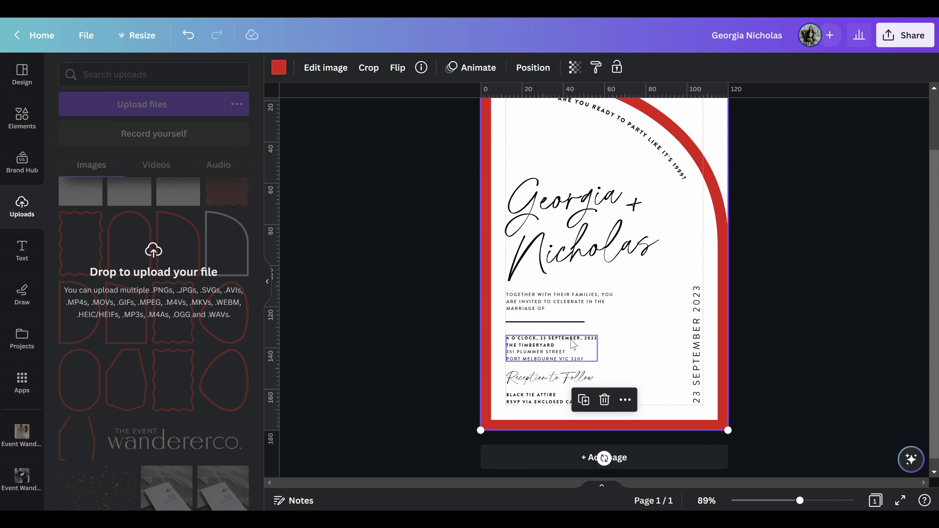
click(547, 347)
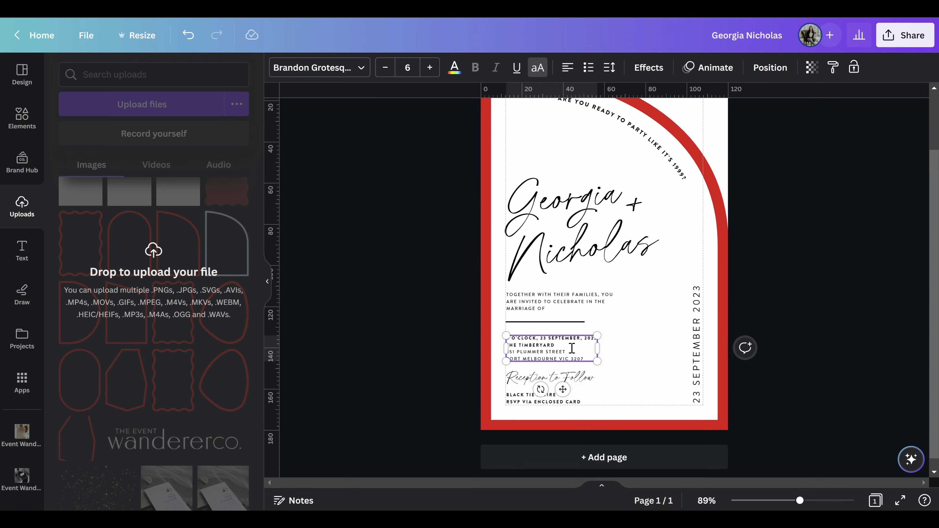
click(660, 357)
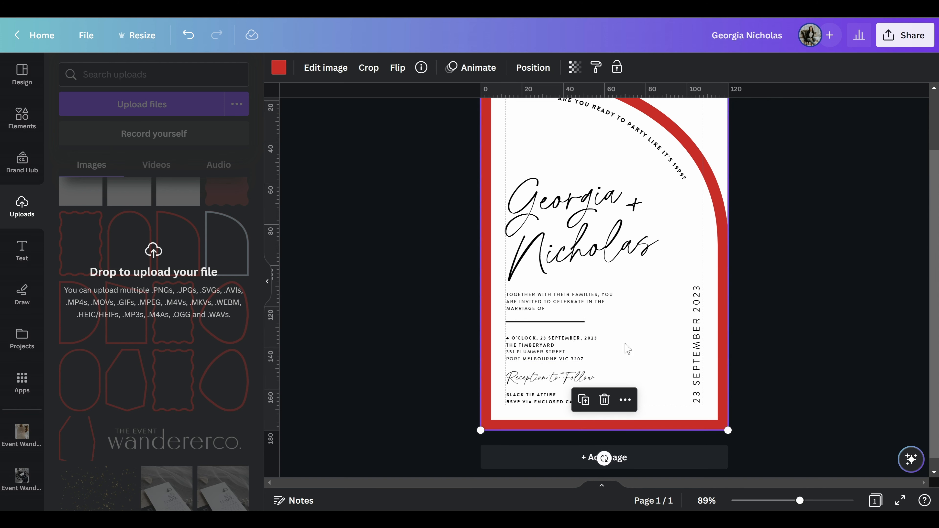
Step: Nudge the venue details, divider line and invitation wording down slightly, and delete the vertical date
click(548, 344)
drag(548, 344, 586, 353)
click(588, 327)
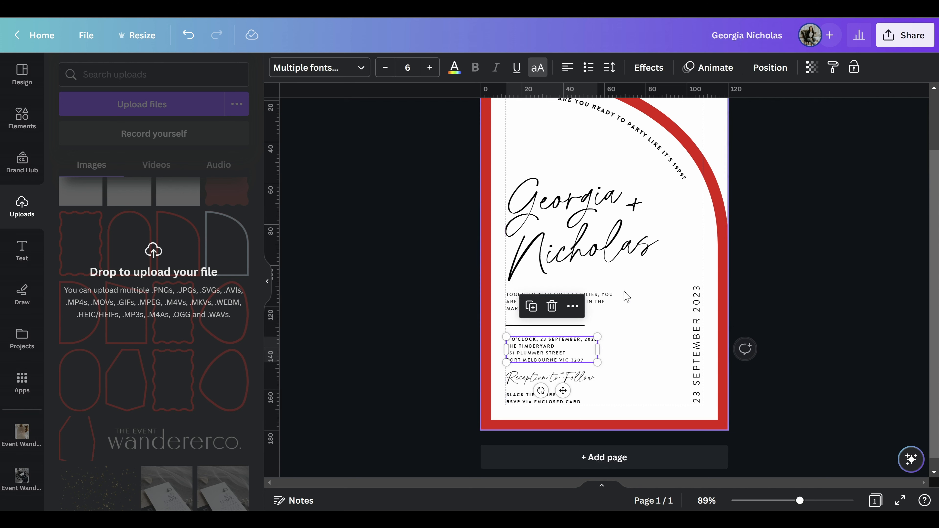
click(607, 299)
drag(541, 305, 540, 310)
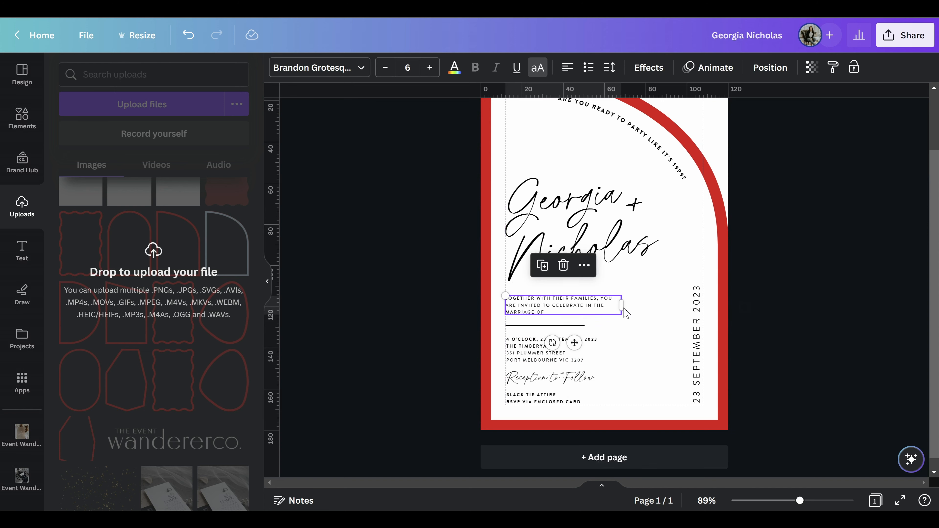
click(695, 340)
key(Delete)
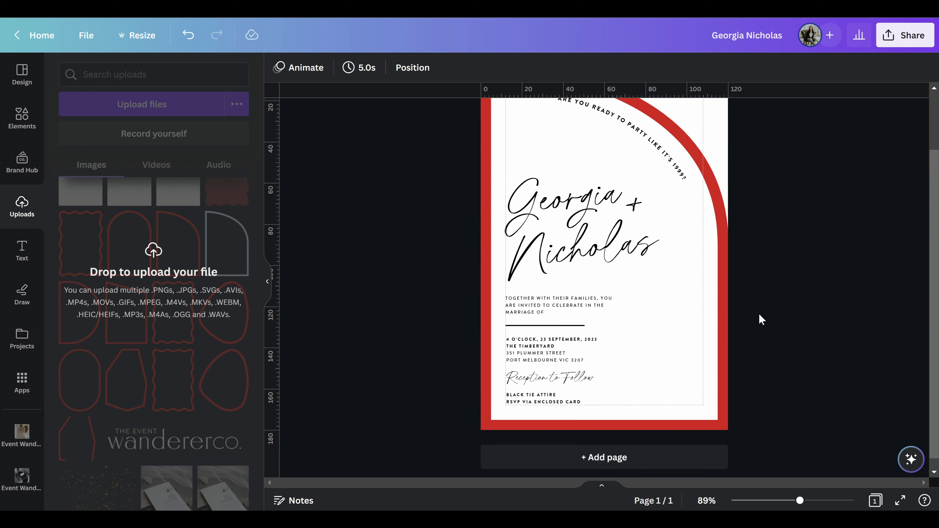
Step: Move the couple's script names and plus sign together down slightly, closer to the invitation wording
scroll(797, 309, up, 2)
click(560, 287)
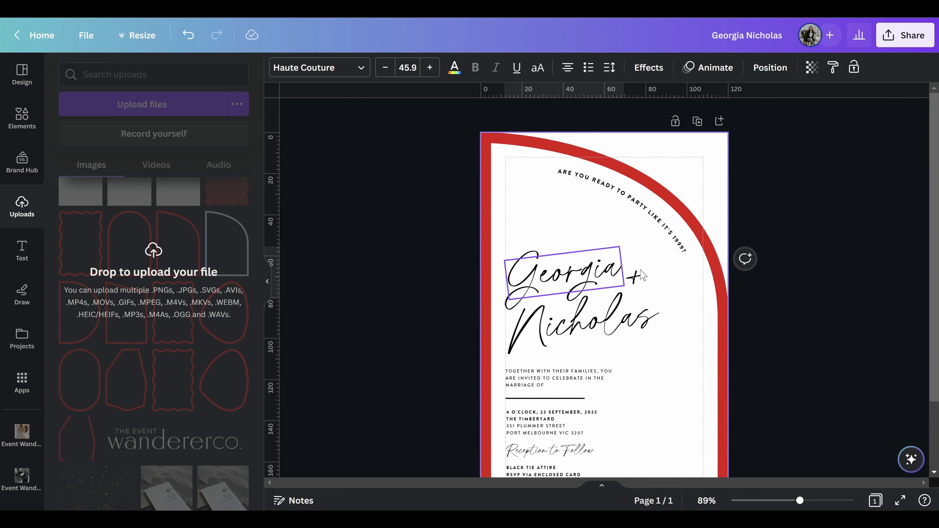
shift+click(634, 277)
shift+click(617, 326)
drag(617, 326, 618, 333)
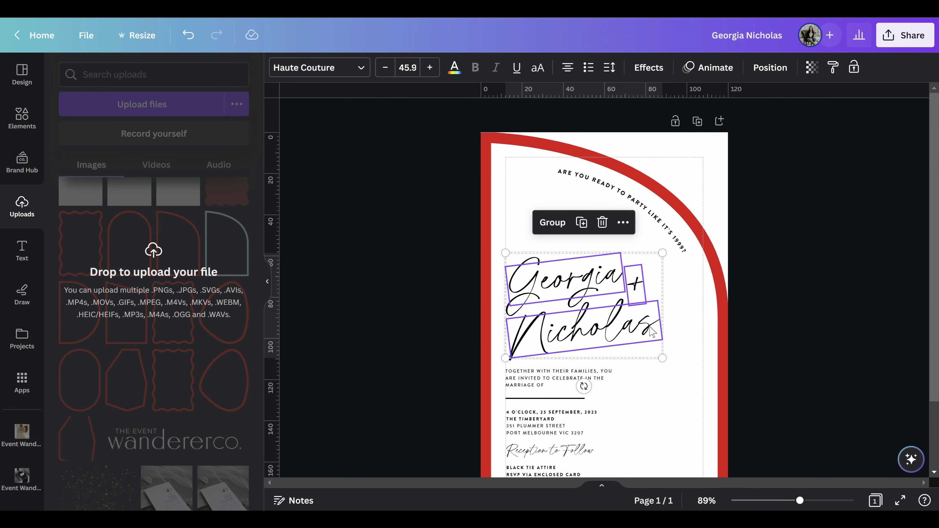
click(829, 321)
scroll(669, 380, down, 2)
click(669, 378)
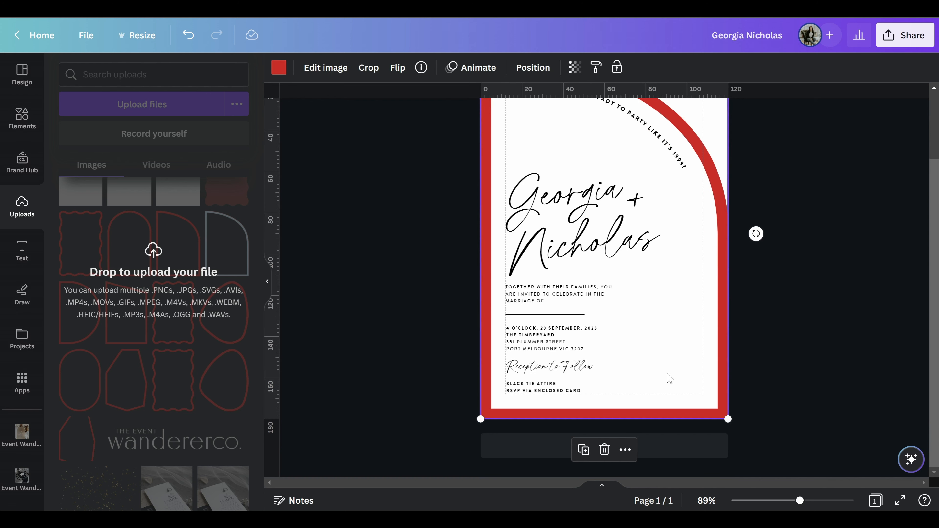
key(ctrl+minus)
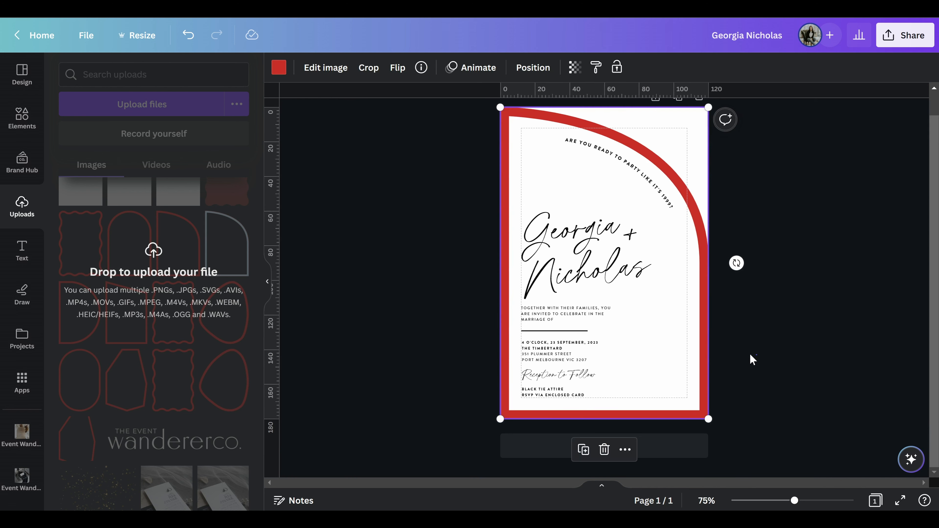
Step: Undo the layout edits back to the centred invitation without the red frame
click(750, 358)
click(702, 356)
key(ctrl+z)
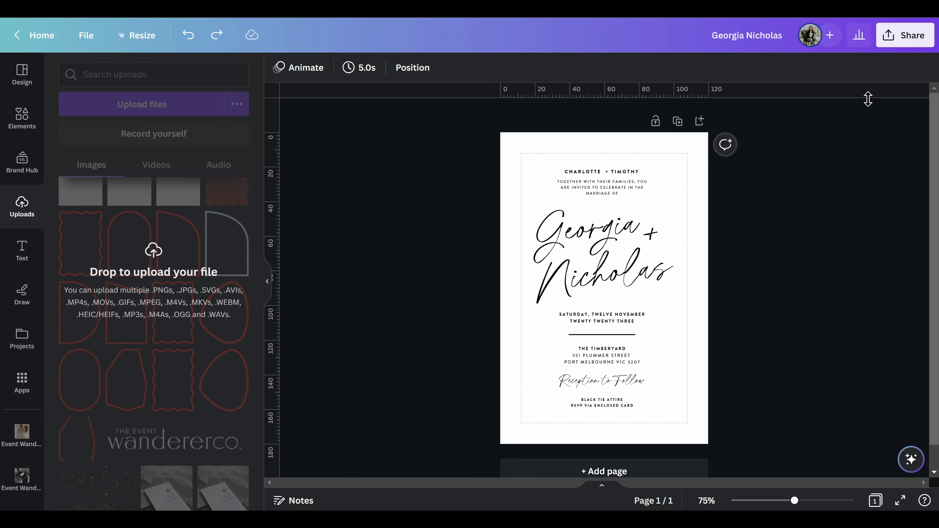
Step: Set the design's download file type to PDF Print with crop marks and bleed included
click(909, 43)
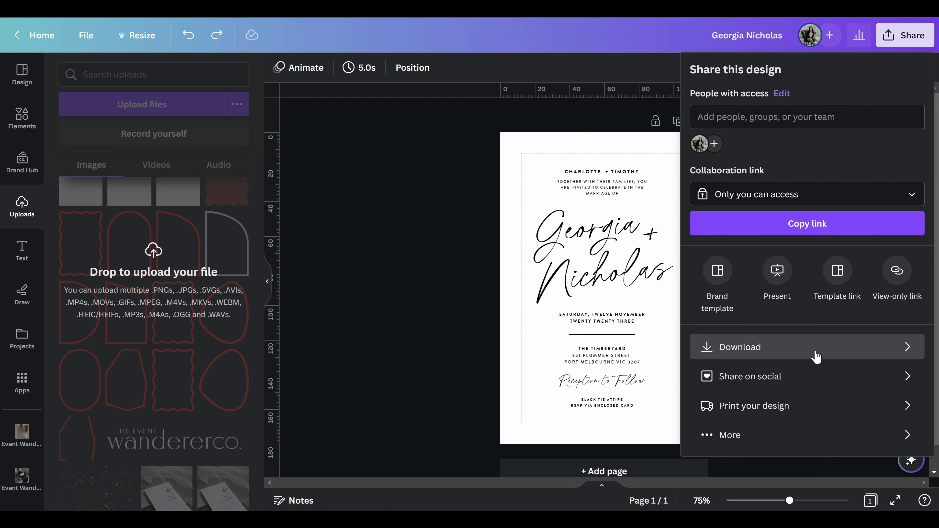
click(816, 356)
click(832, 124)
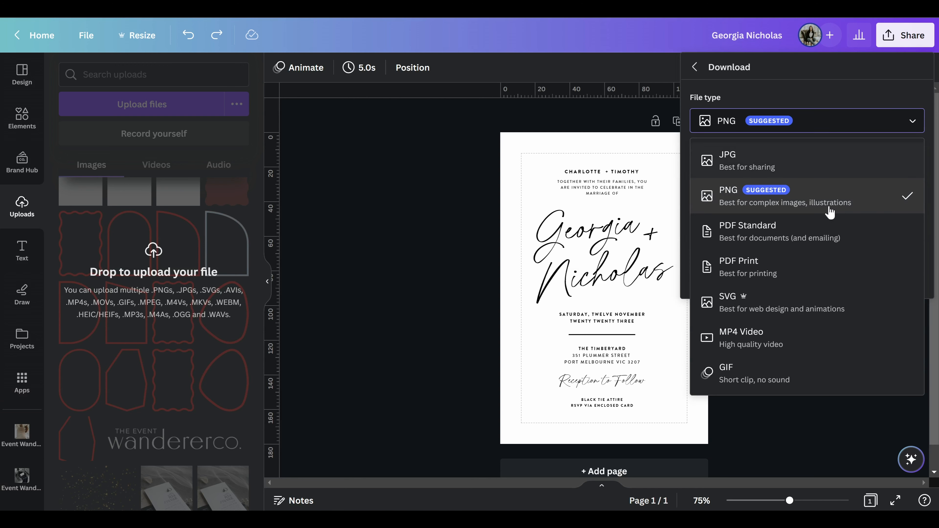
click(803, 274)
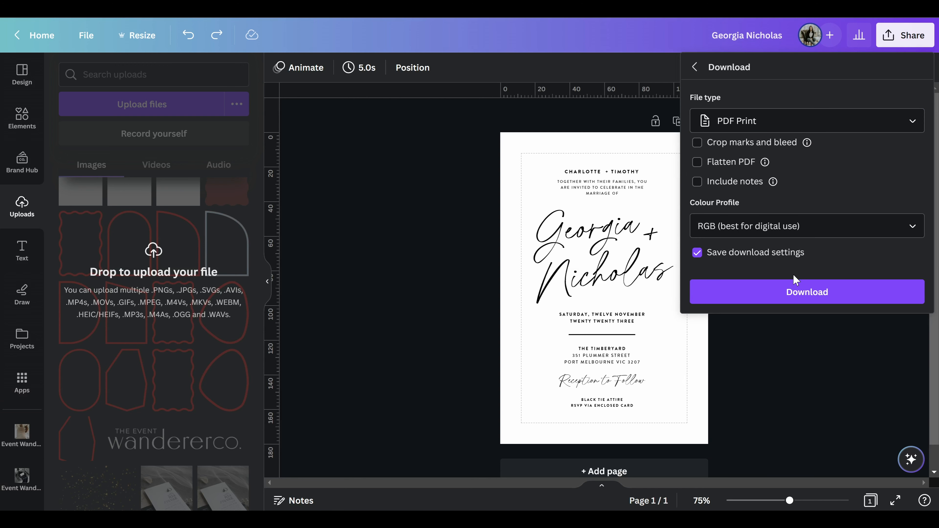
click(728, 145)
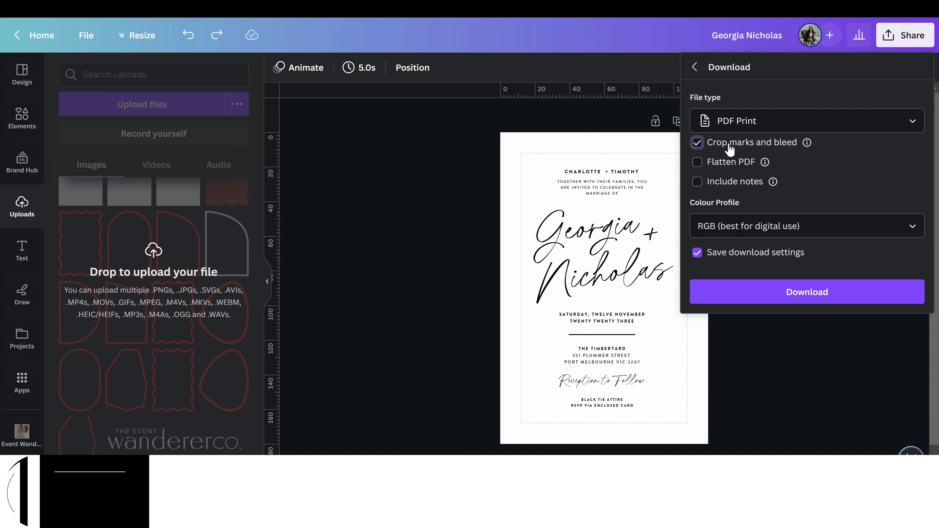
Step: Set the colour profile to CMYK (best for professional printing), keep the download settings saved, and download the PDF
click(839, 229)
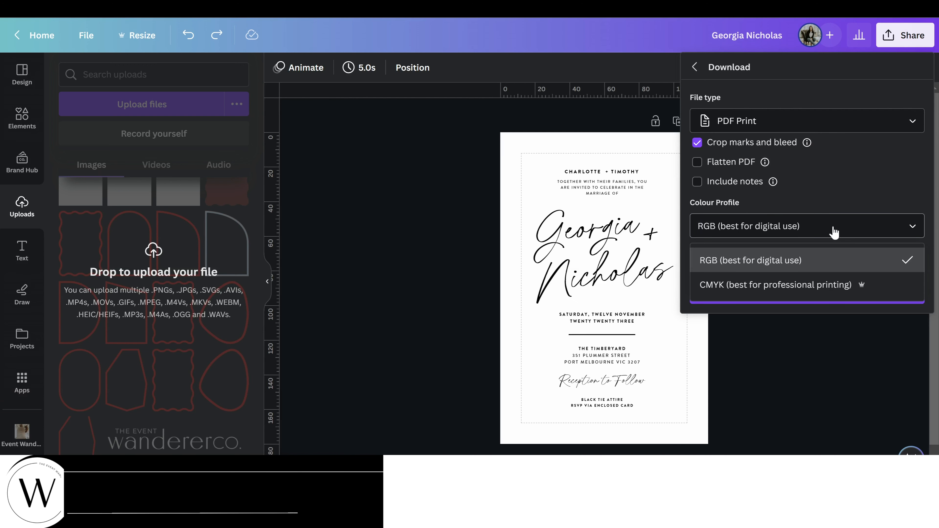
click(815, 292)
click(765, 257)
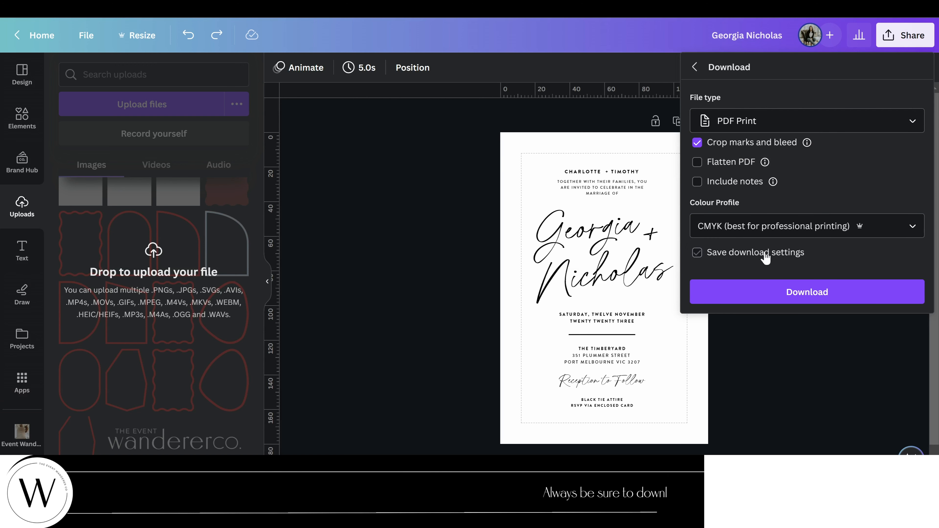
click(764, 258)
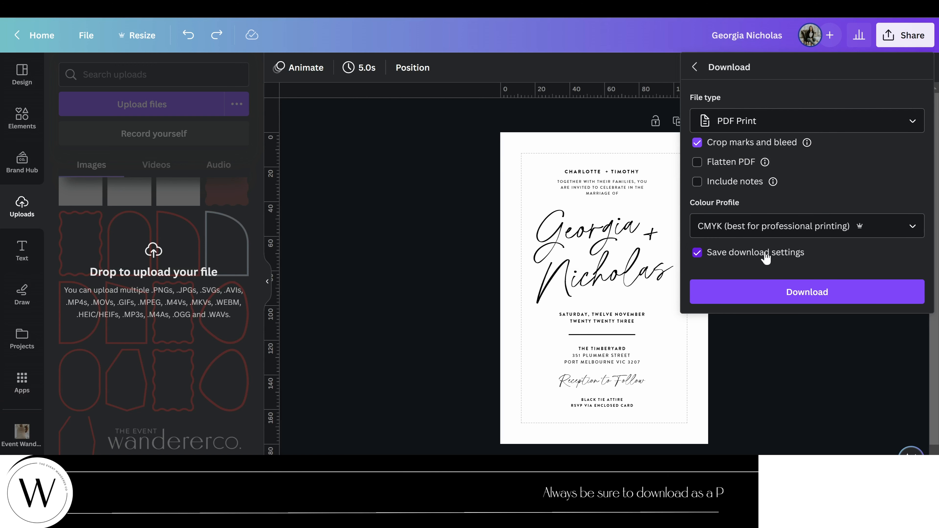
click(839, 295)
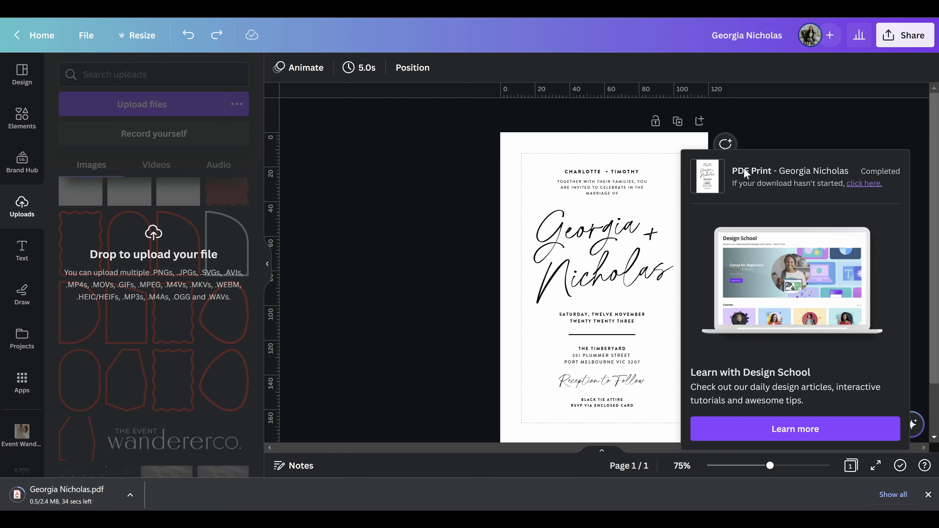
Step: Dismiss the download notification and open the downloaded invitation PDF
click(817, 148)
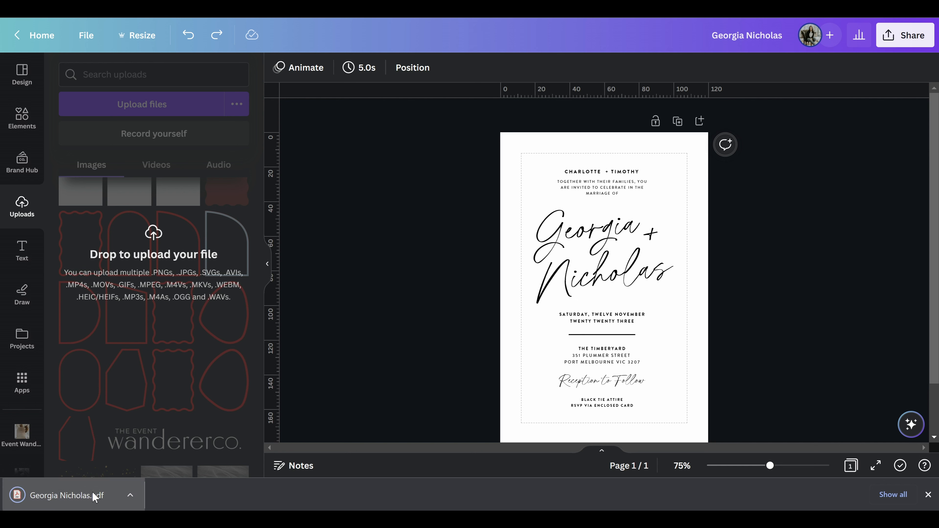
click(88, 498)
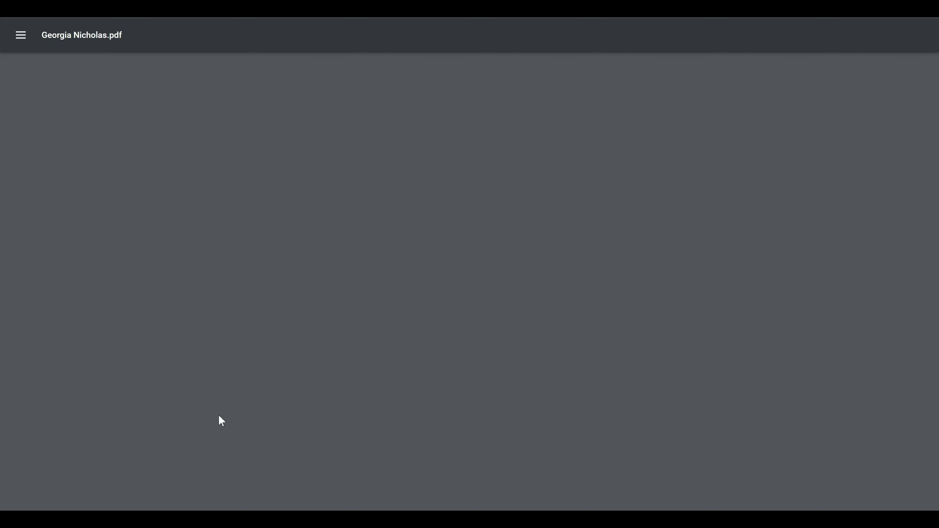